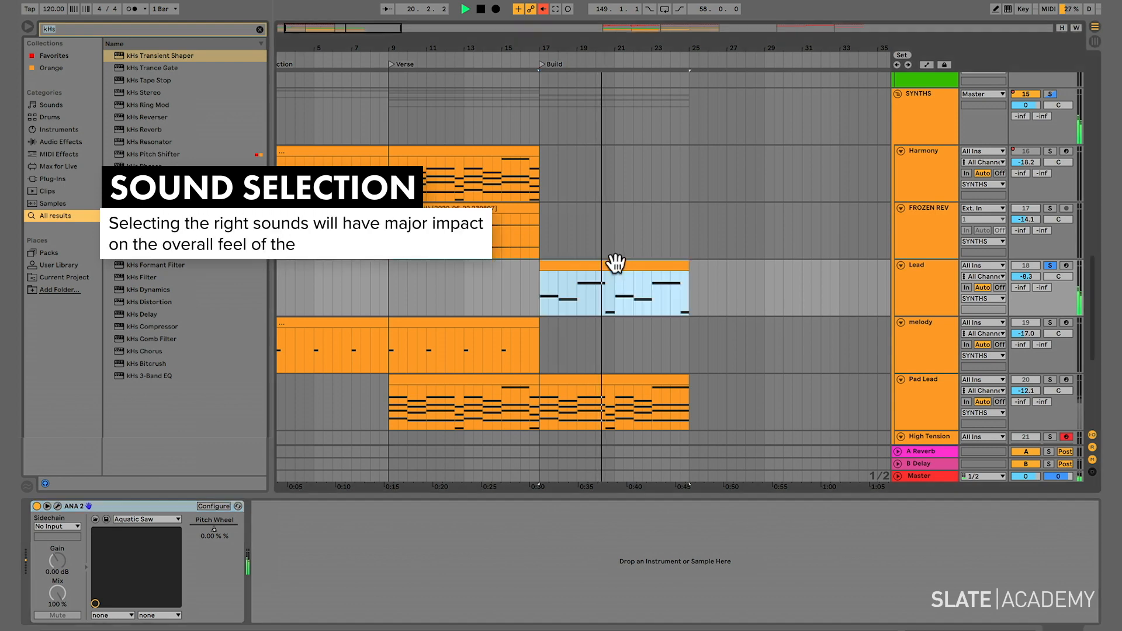
# Add the G1 and F#1 notes an octave higher in the second half of the Lead clip and close its note editor.
pyautogui.moveTo(444, 534); pyautogui.dragTo(444, 352)
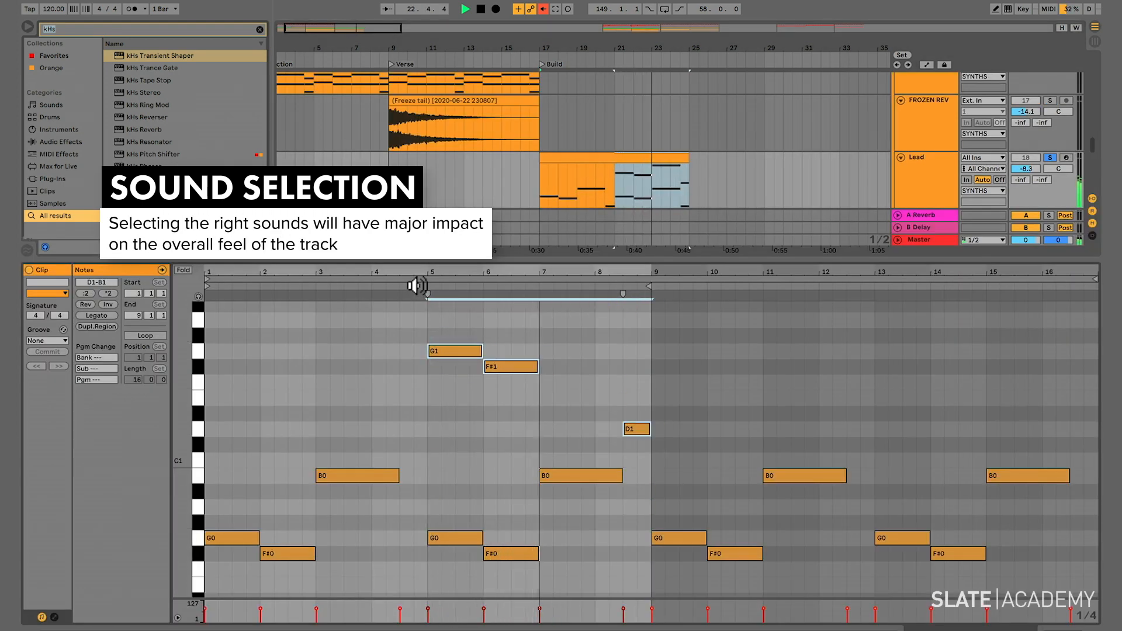
pyautogui.doubleClick(409, 260)
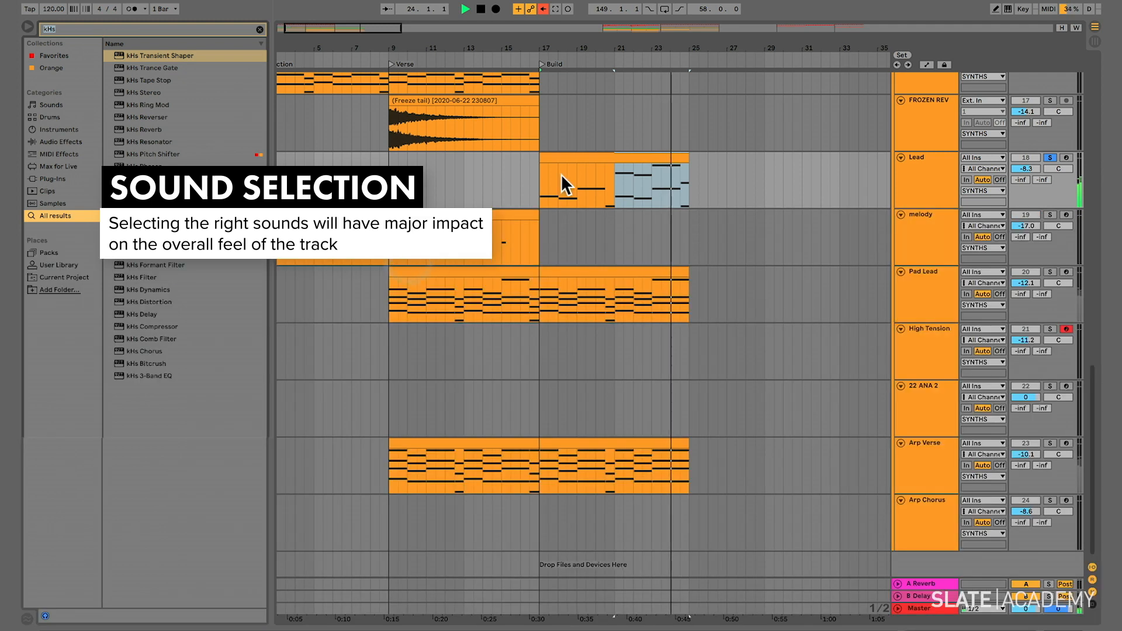
# Play the Build section from bar 17 without soloing Lead and raise the Lead track's volume to 2.3 dB.
pyautogui.click(541, 179)
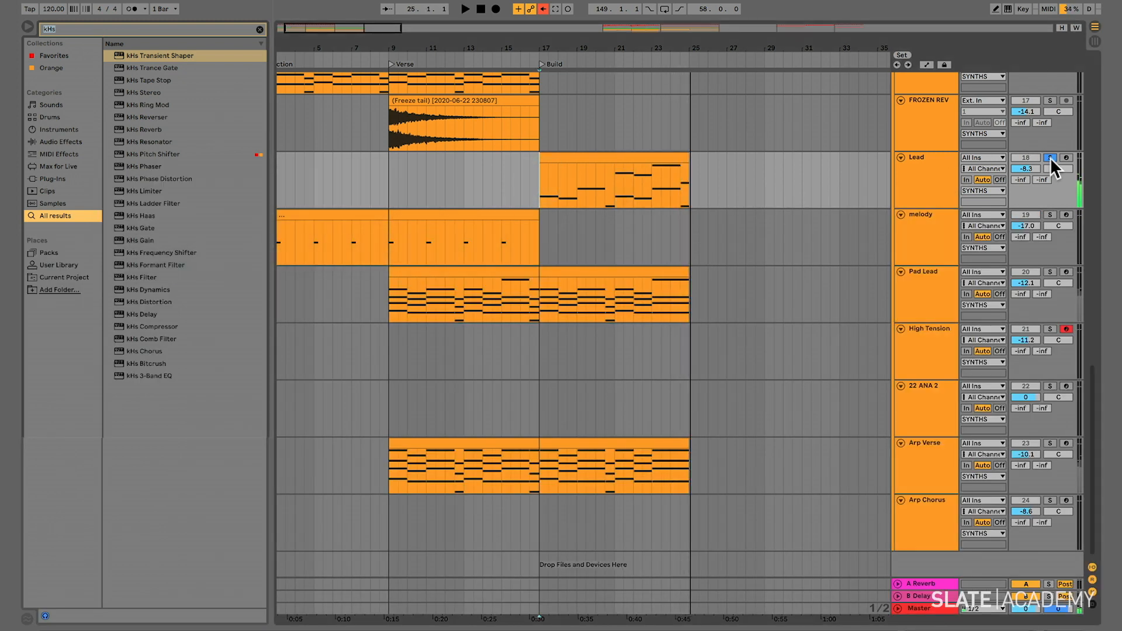
pyautogui.press('space')
pyautogui.moveTo(1025, 169); pyautogui.dragTo(1024, 154)
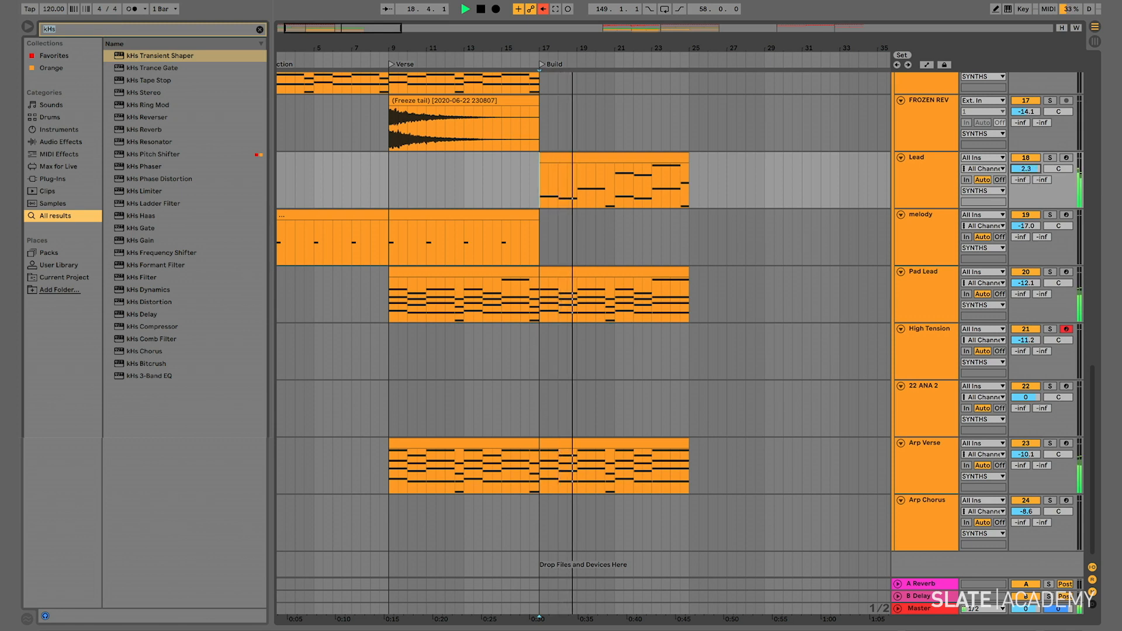
# Compare the Build during playback with the Lead track muted and unmuted.
pyautogui.click(1029, 157)
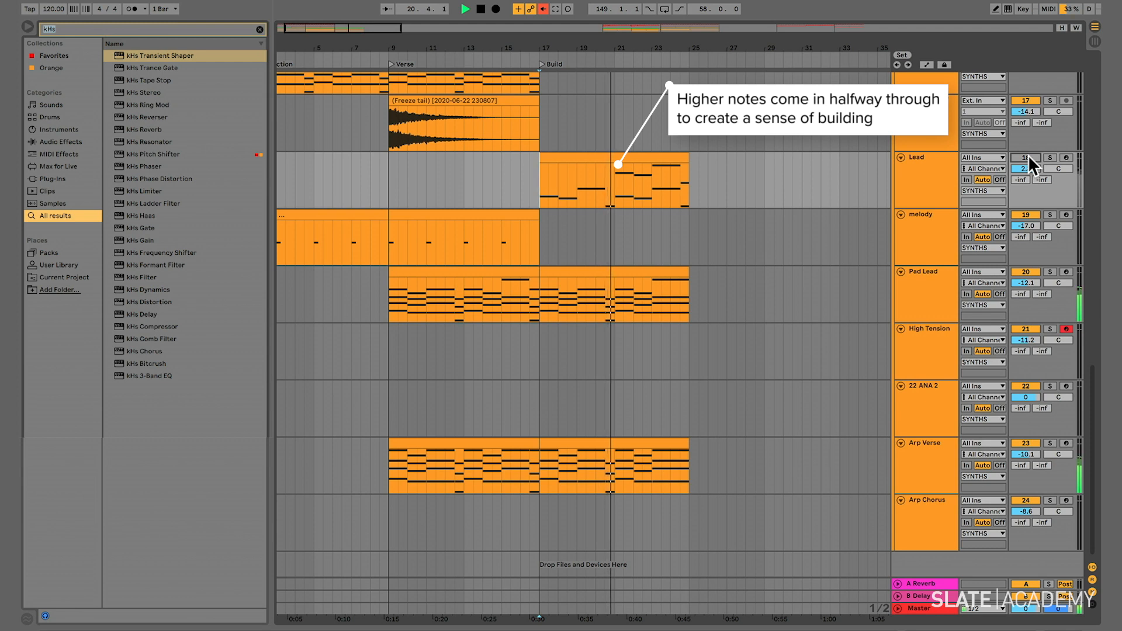
pyautogui.click(1028, 156)
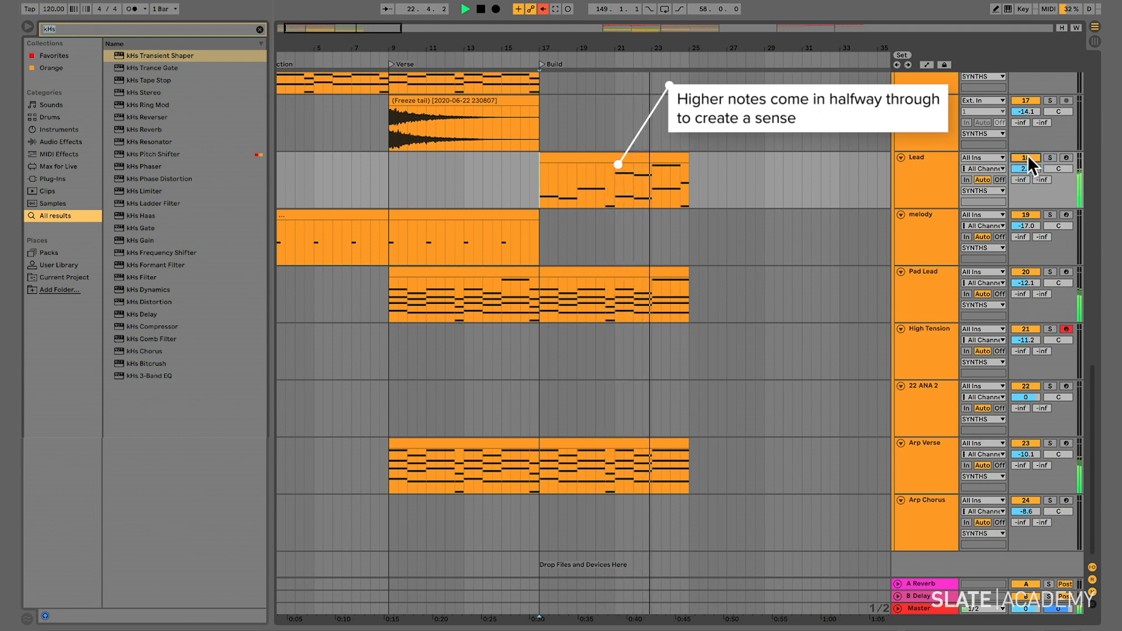
pyautogui.scroll(2, 760, 219)
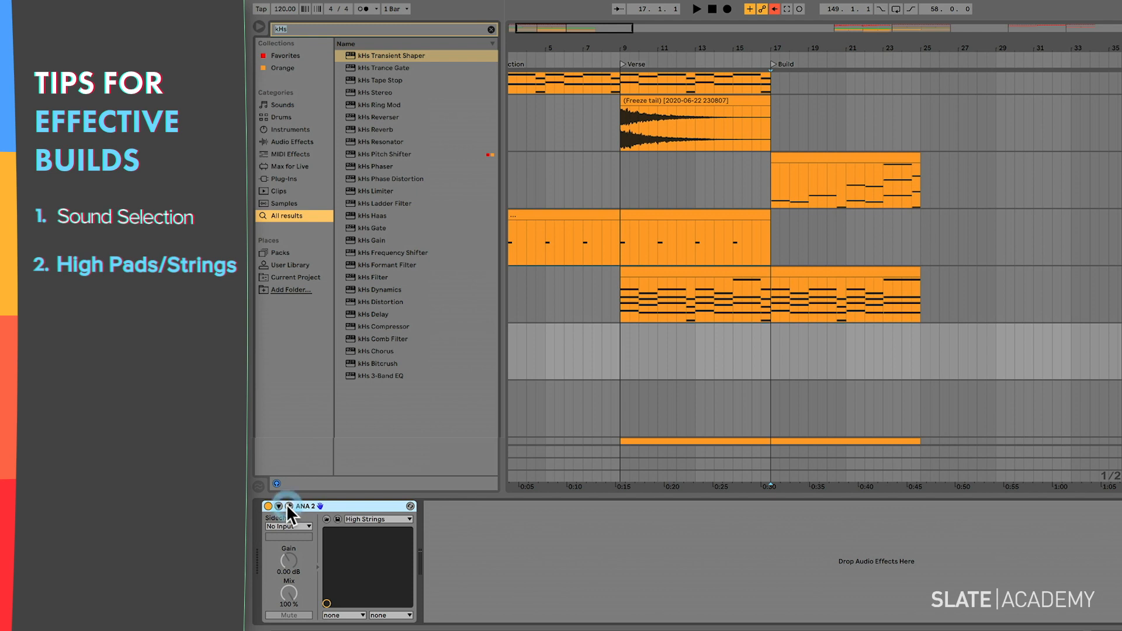
# Load the High Strings preset in the ANA 2 instrument on the High Tension track and close the plug-in window.
pyautogui.click(289, 506)
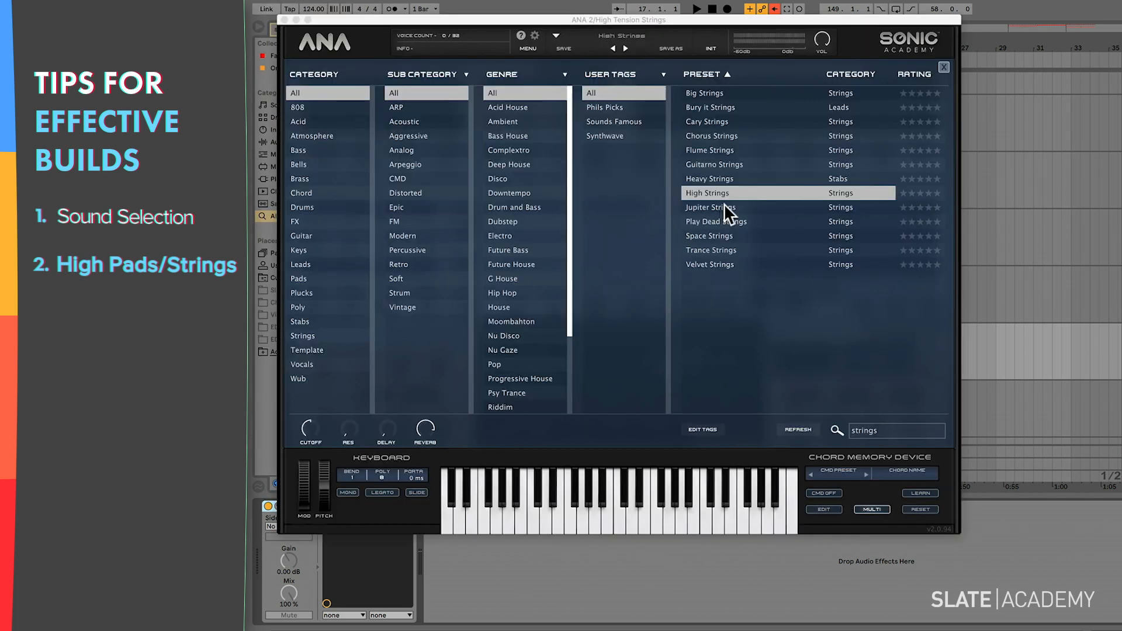
pyautogui.click(728, 180)
pyautogui.click(732, 191)
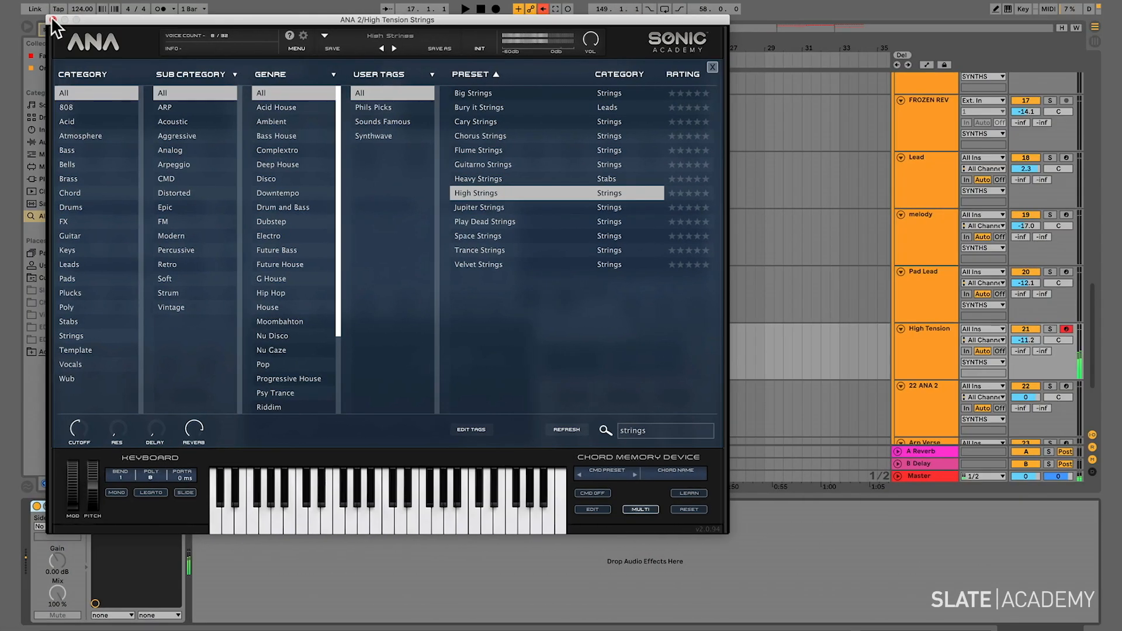
pyautogui.click(52, 20)
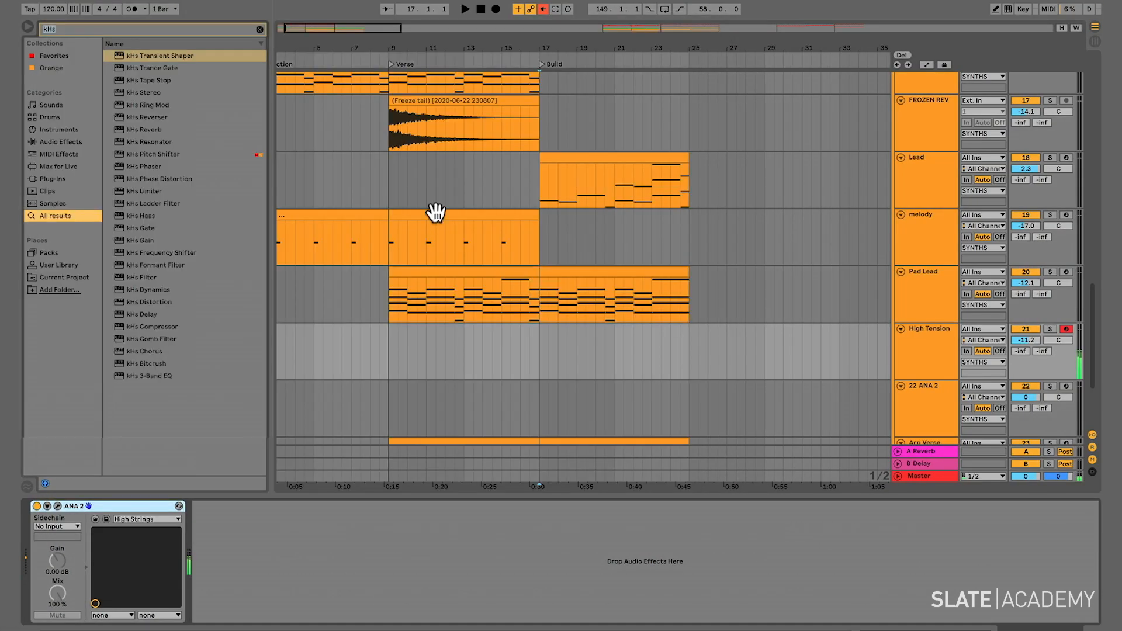
# Record a sustained high string part on the High Tension track from bar 17 through the end of the Build at bar 25.
pyautogui.click(541, 340)
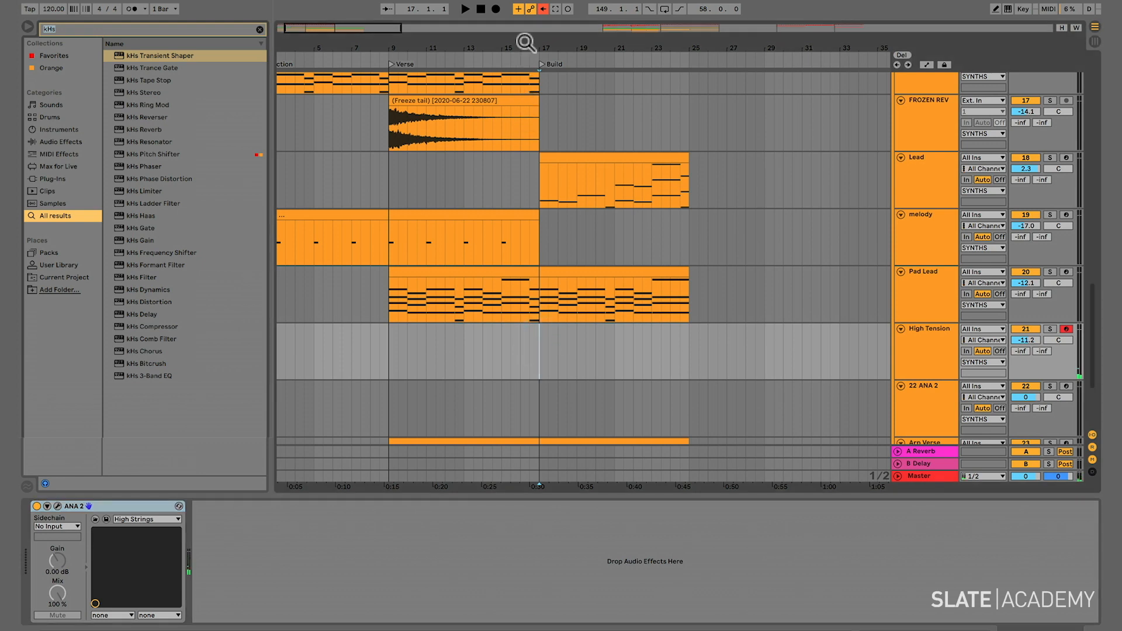
pyautogui.click(496, 9)
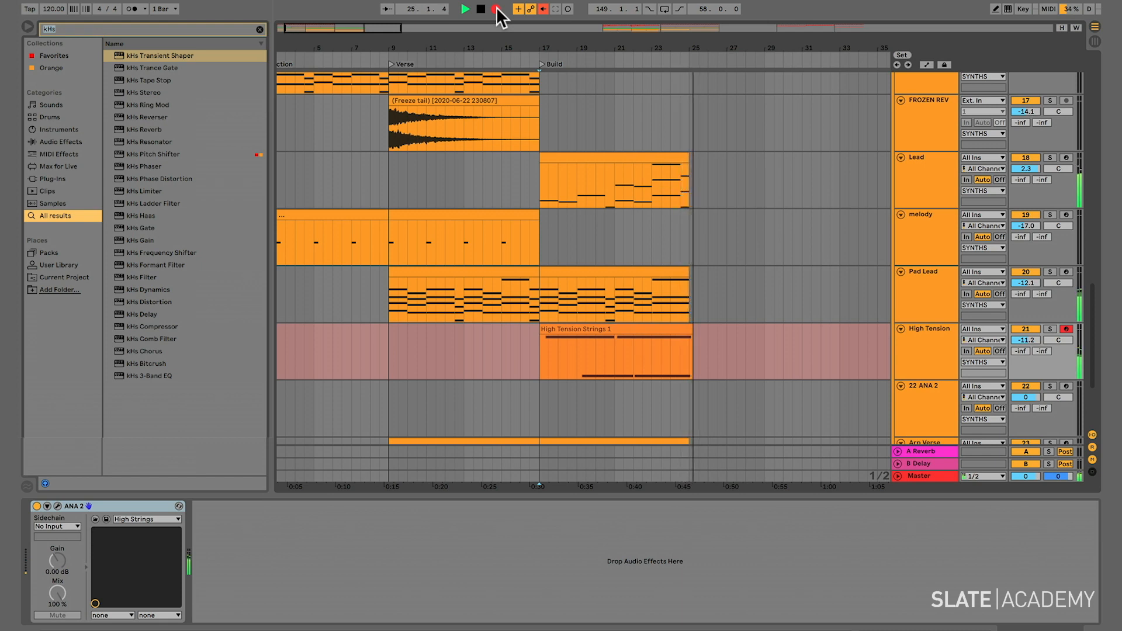
pyautogui.press('space')
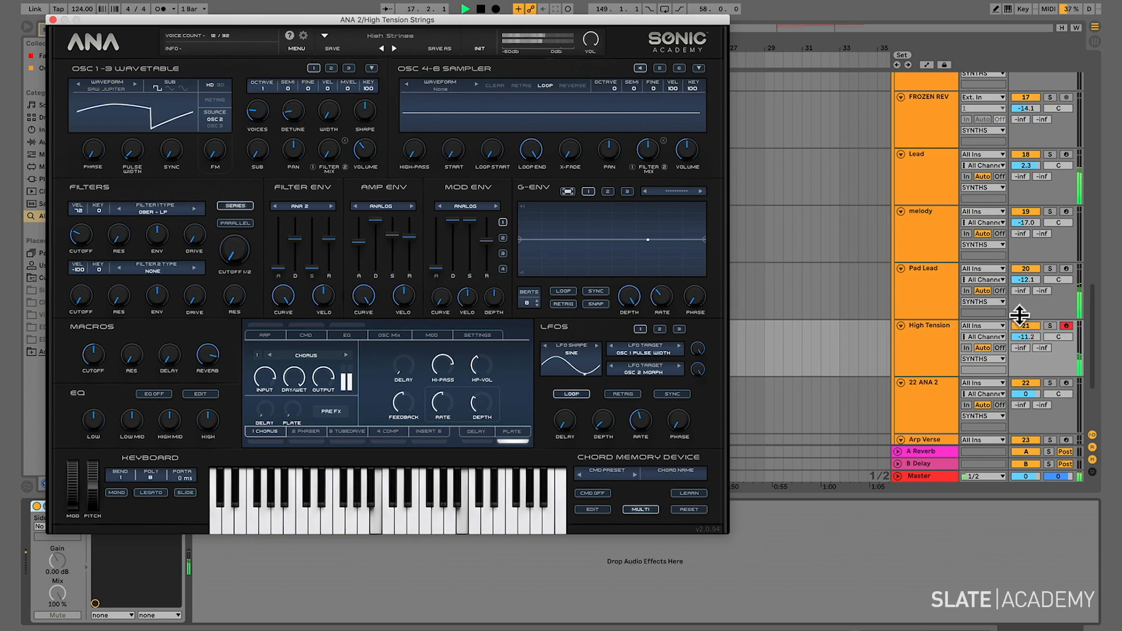
# Compare the Build with the High Tension track muted and unmuted during playback, then close the ANA 2 window.
pyautogui.click(1025, 325)
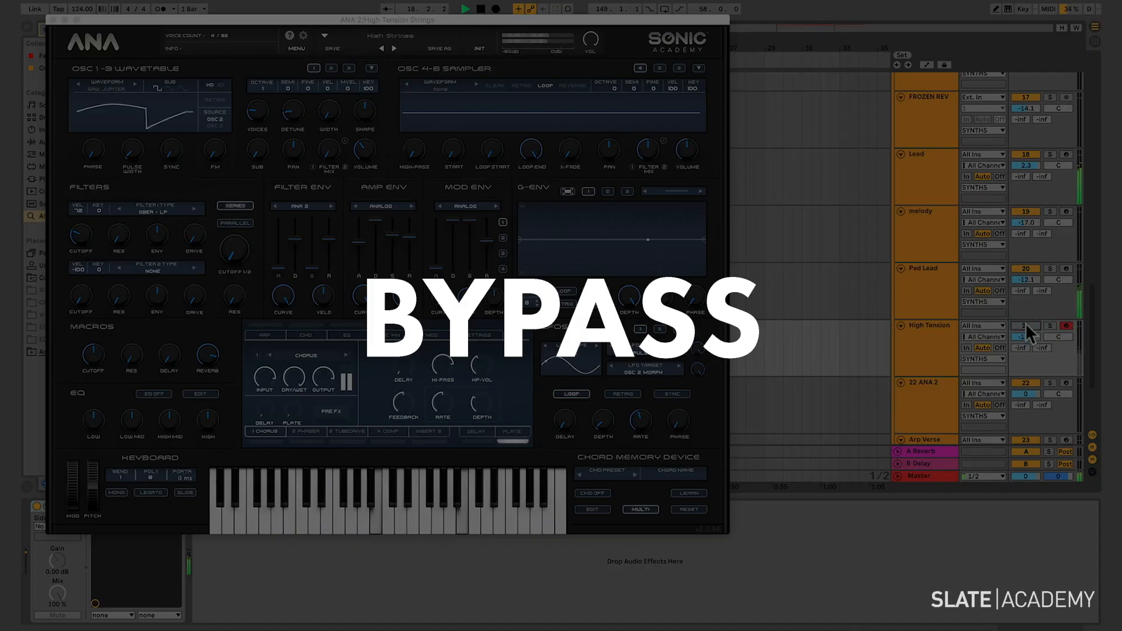
pyautogui.click(1024, 326)
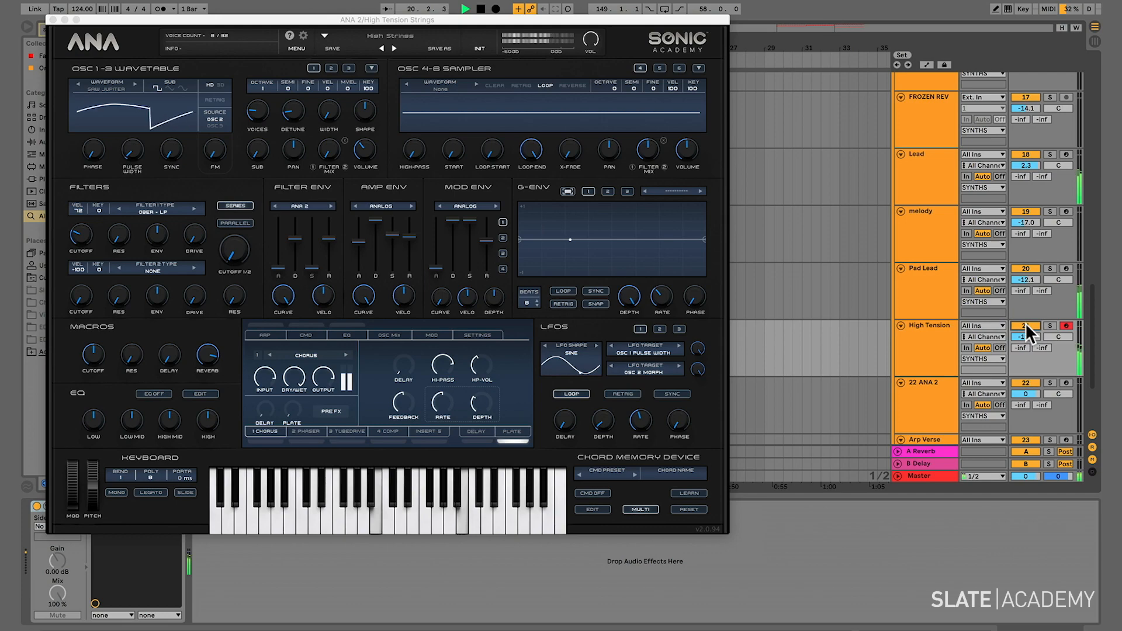
pyautogui.click(1025, 326)
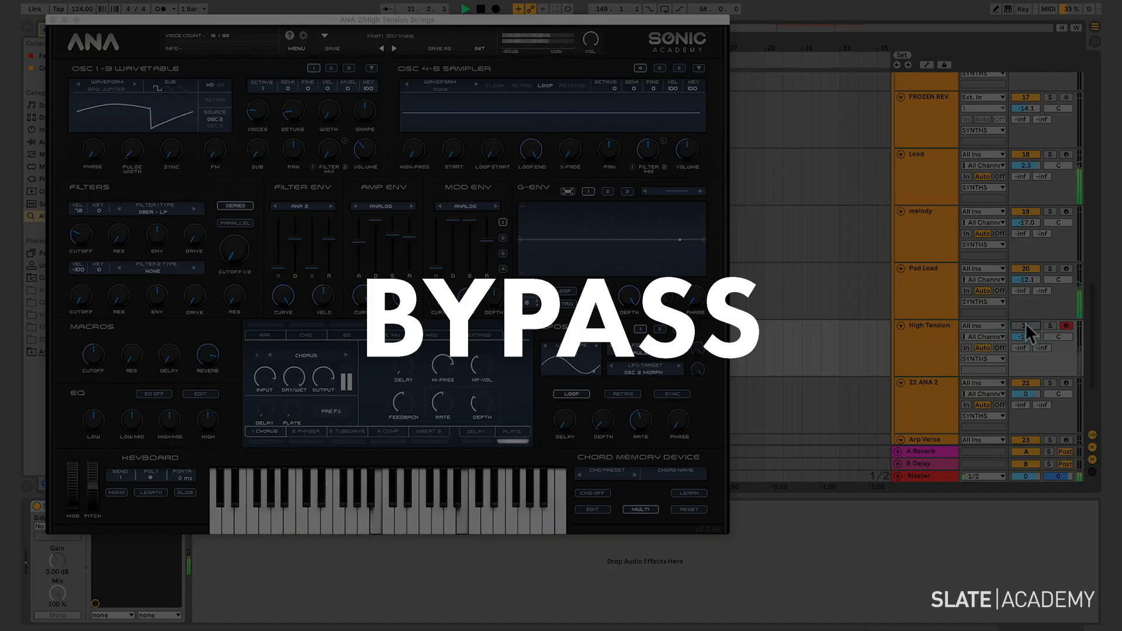
pyautogui.click(1026, 326)
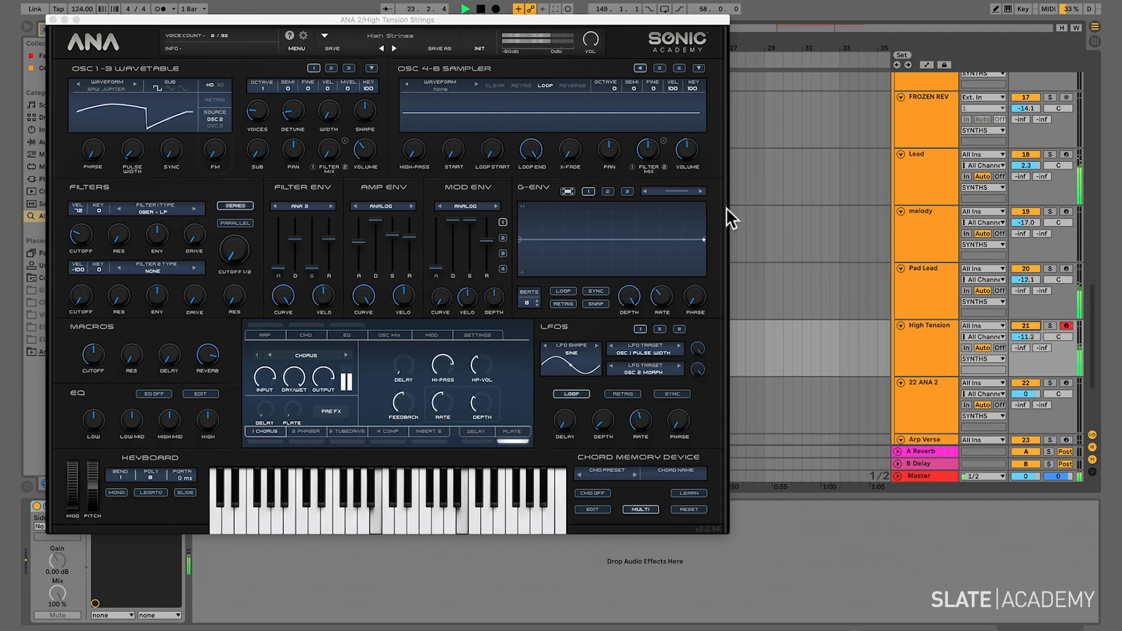
pyautogui.click(53, 20)
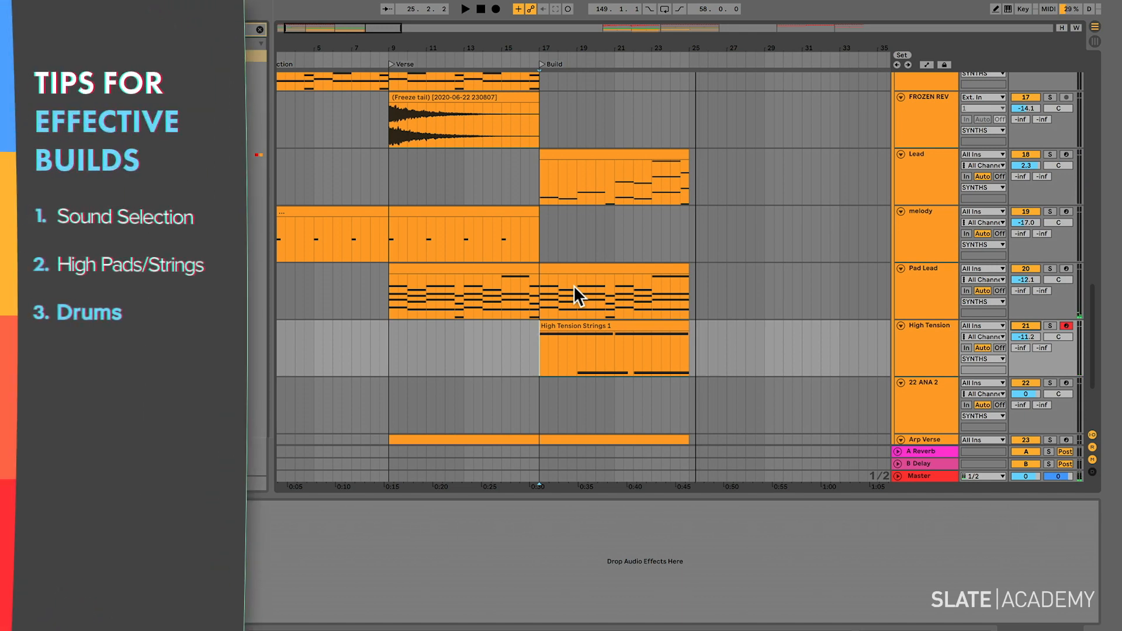
# Insert a new audio track directly below 9 Verse Top in the drum tracks.
pyautogui.scroll(15, 573, 285)
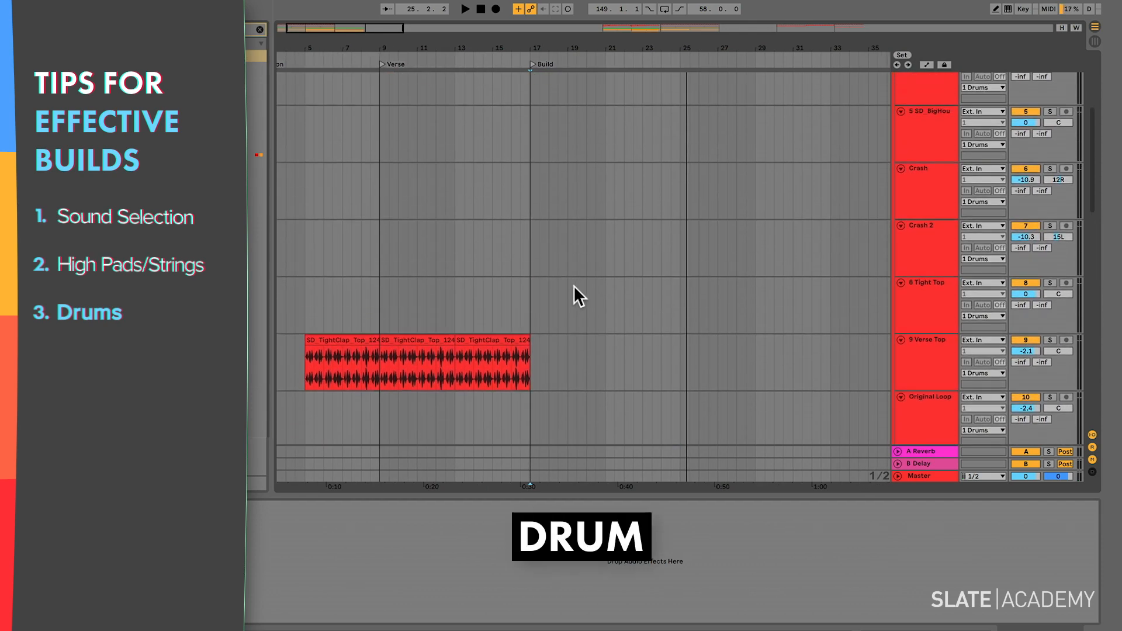
pyautogui.scroll(3, 574, 285)
pyautogui.scroll(-4, 608, 286)
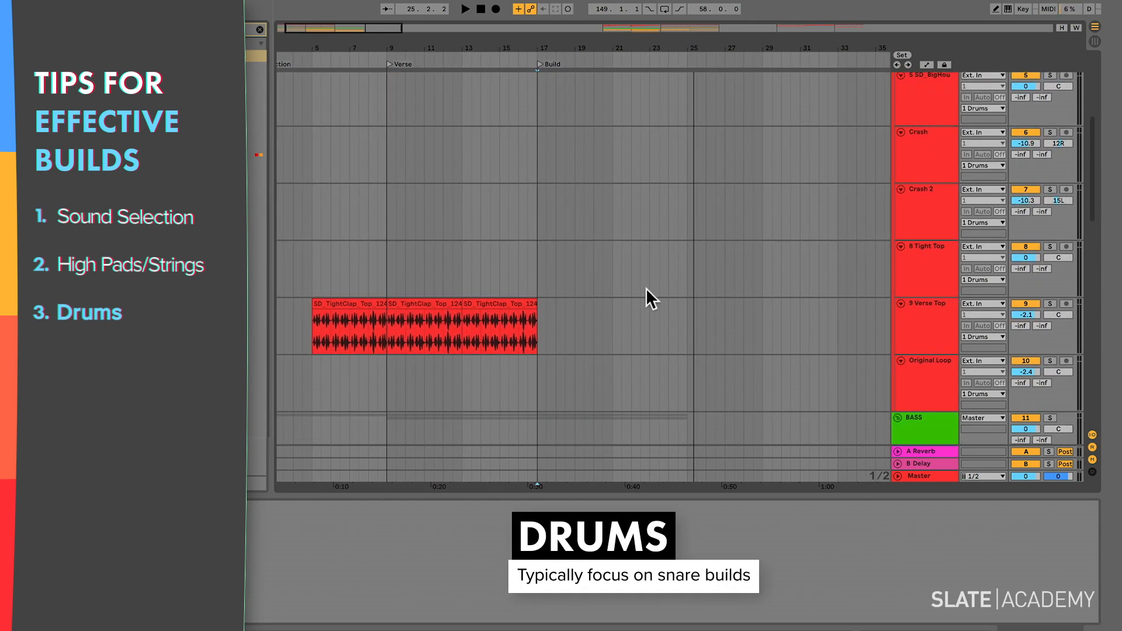
pyautogui.click(927, 315)
pyautogui.press('super+t')
pyautogui.scroll(-3, 847, 356)
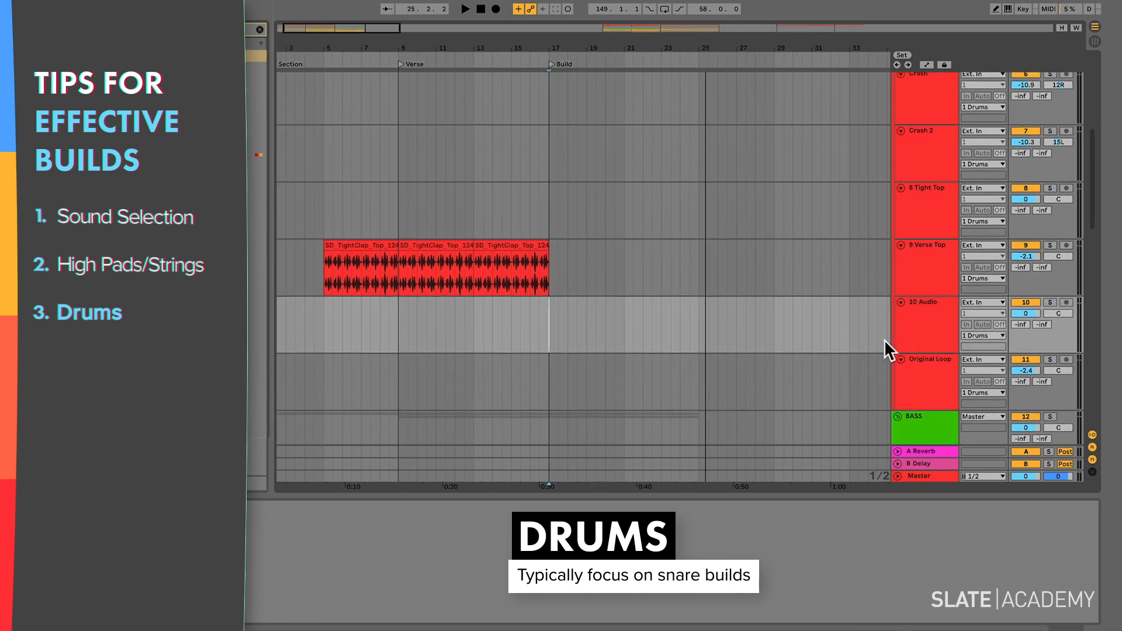
# Rename the new audio track as "# Snare Build".
pyautogui.click(923, 322)
pyautogui.press('super+r')
pyautogui.write('# Snare Build')
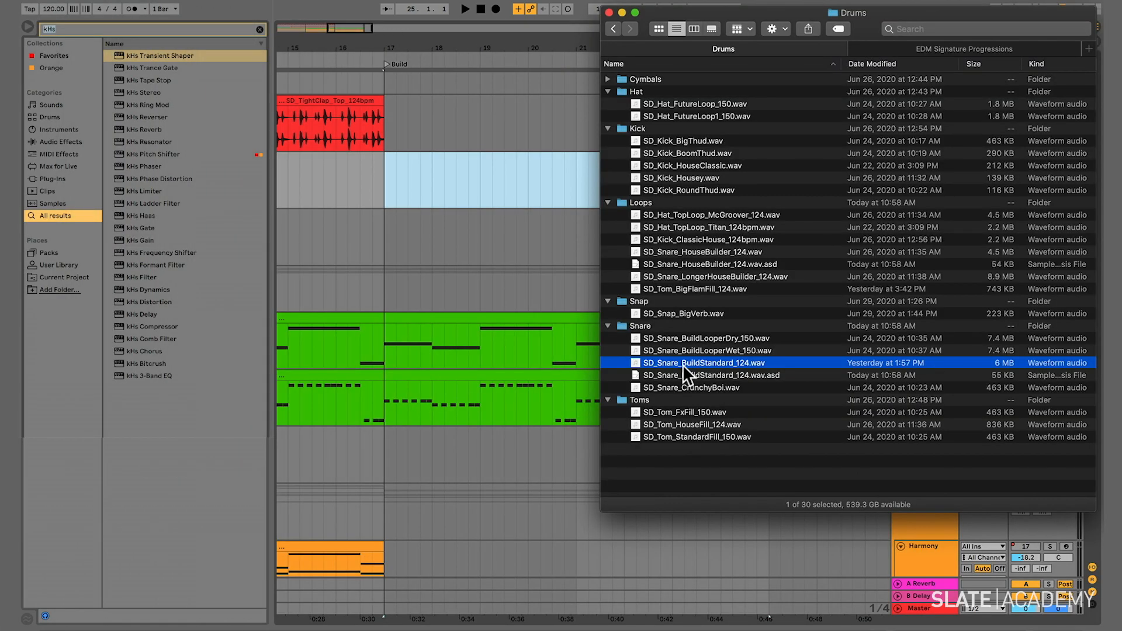
# Place the sample SD_Snare_BuildStandard_124.wav on the Snare Build track at bar 17 and play it with the arrangement.
pyautogui.moveTo(683, 364); pyautogui.dragTo(386, 181)
pyautogui.press('space')
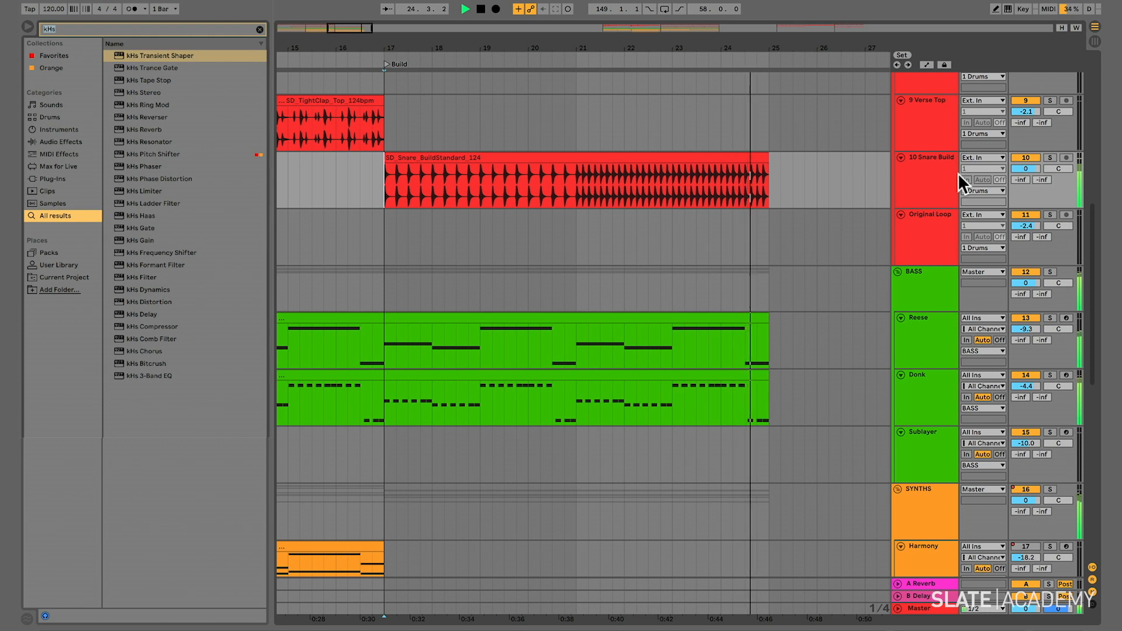
pyautogui.press('space')
# Select the first sixteenth-note slice of the snare hit at bar 23 and duplicate it three times.
pyautogui.click(667, 185)
pyautogui.scroll(3, 668, 186)
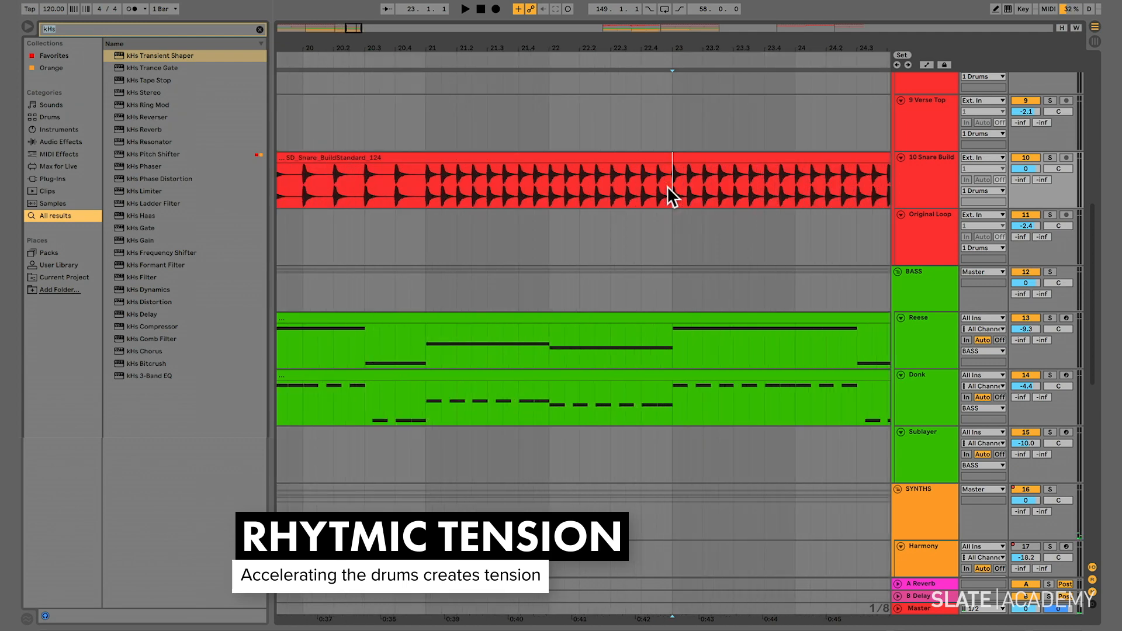
pyautogui.click(675, 185)
pyautogui.scroll(3, 675, 184)
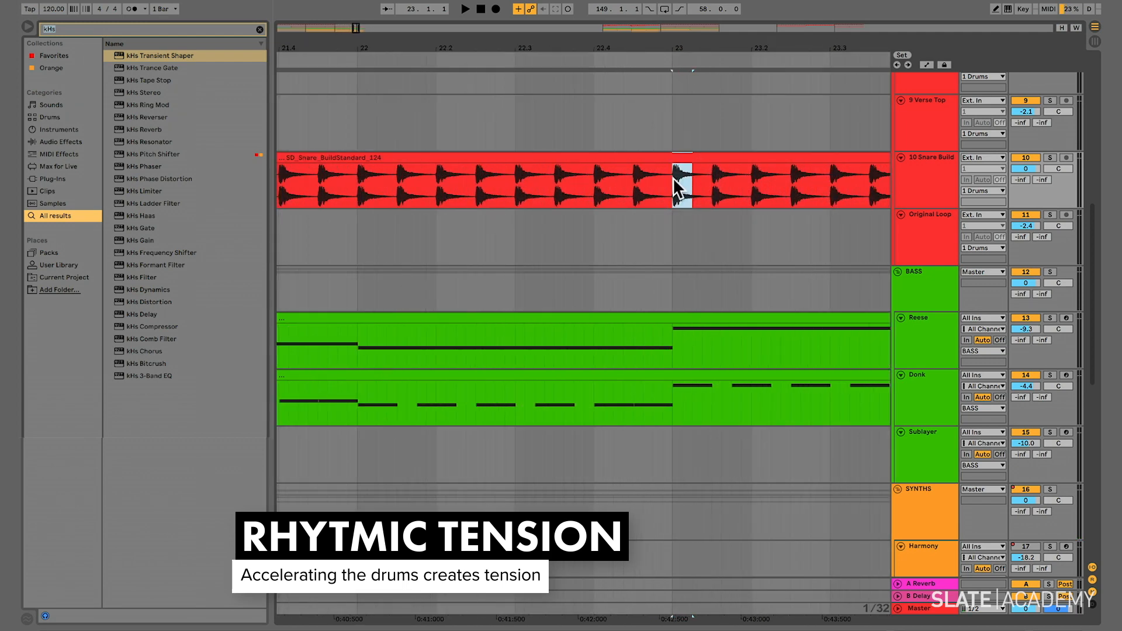
pyautogui.hotkey('ctrl', 'd')
pyautogui.hotkey('ctrl', 'd')
pyautogui.hotkey('ctrl', 'd')
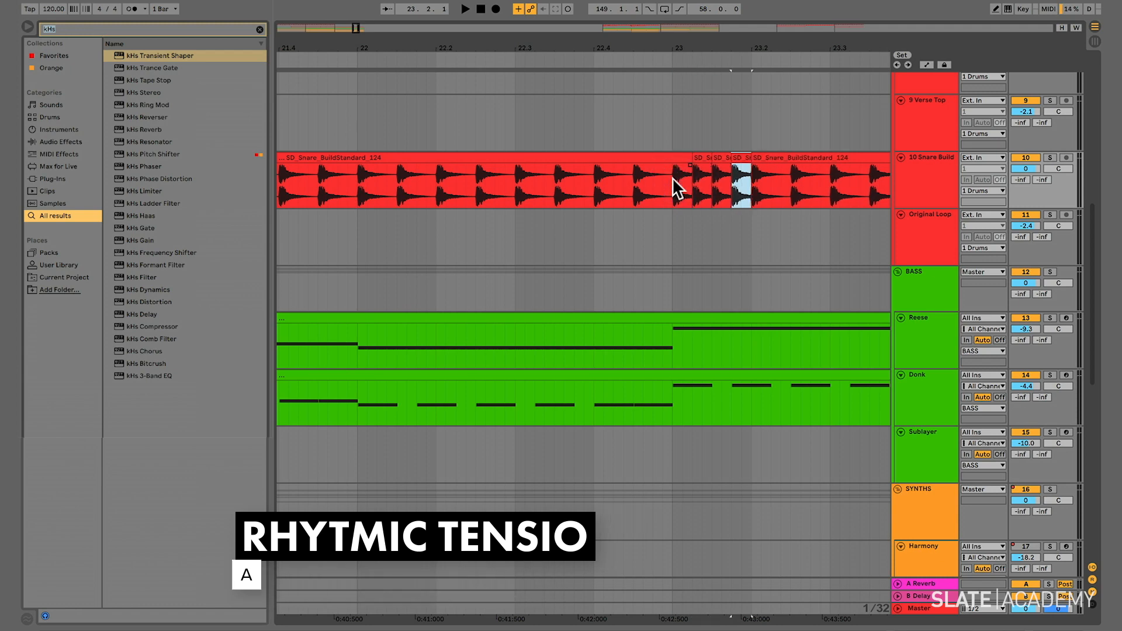
# Select the four snare slices at bar 23 as one group and duplicate it repeatedly until bar 25.
pyautogui.keyDown('shift'); pyautogui.click(672, 177); pyautogui.keyUp('shift')
pyautogui.hotkey('ctrl', 'd')
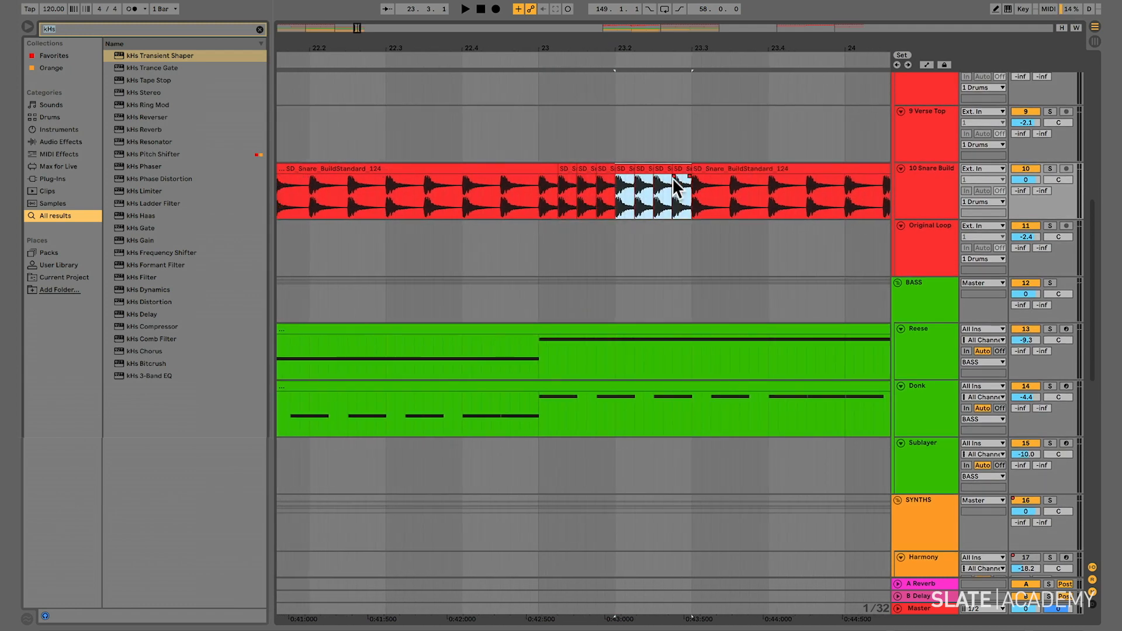
pyautogui.scroll(-2, 672, 178)
pyautogui.hotkey('ctrl', 'd')
pyautogui.press('-')
pyautogui.hotkey('ctrl', 'd')
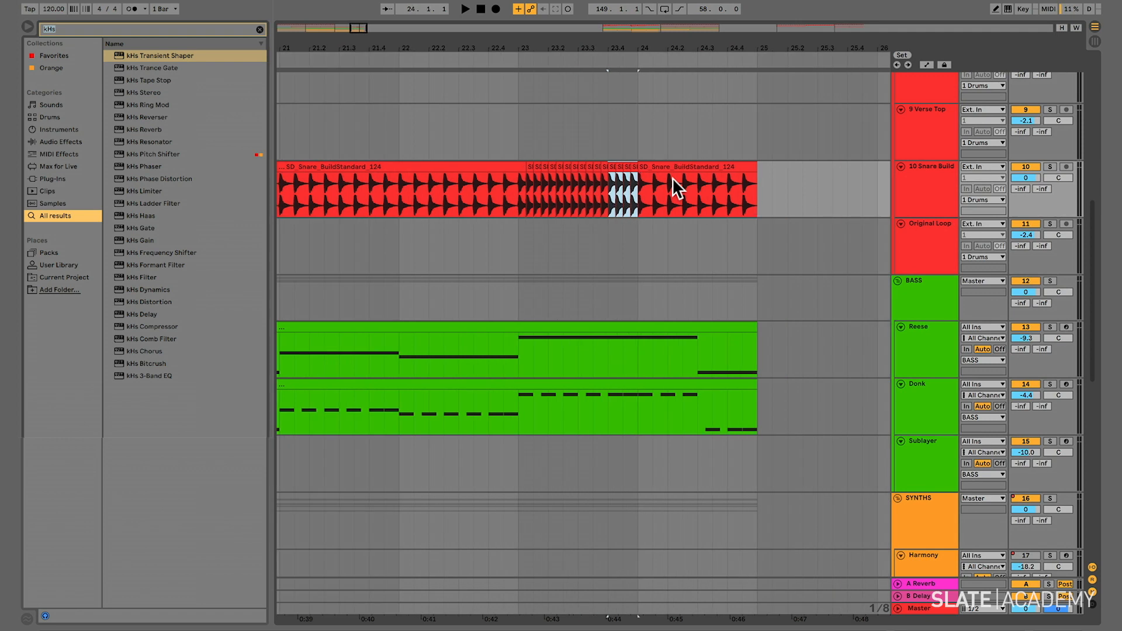
pyautogui.hotkey('ctrl', 'd')
pyautogui.hotkey('ctrl', 'd')
pyautogui.hotkey('ctrl', 'd')
# Play the Snare Build from bar 22 to the end of the section to hear the faster snare hits.
pyautogui.click(416, 198)
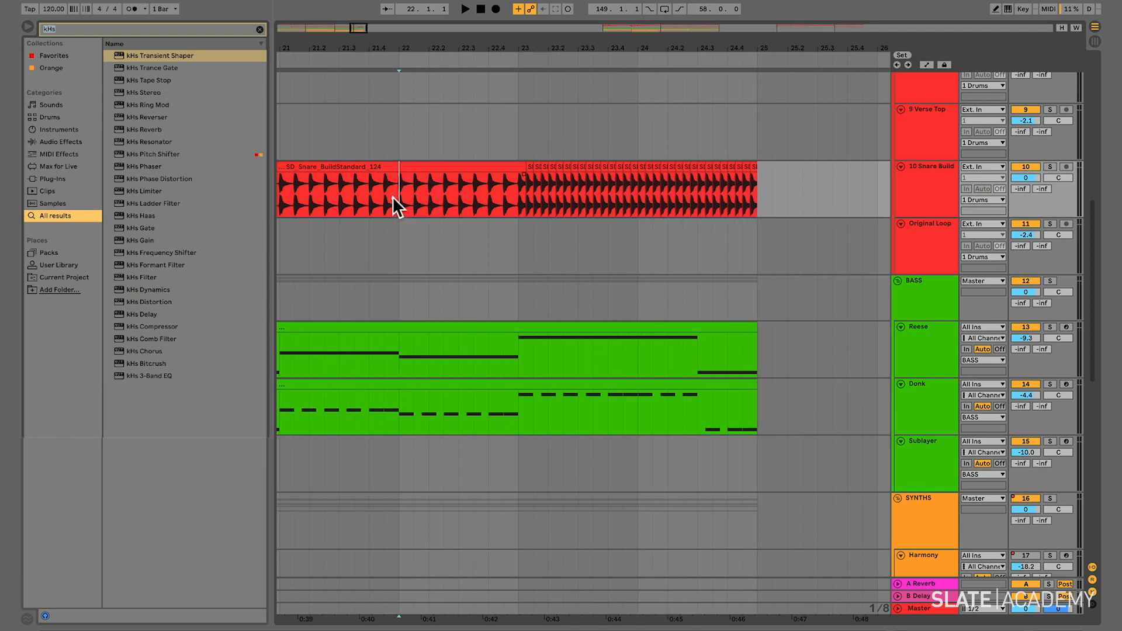
pyautogui.click(395, 203)
pyautogui.press('space')
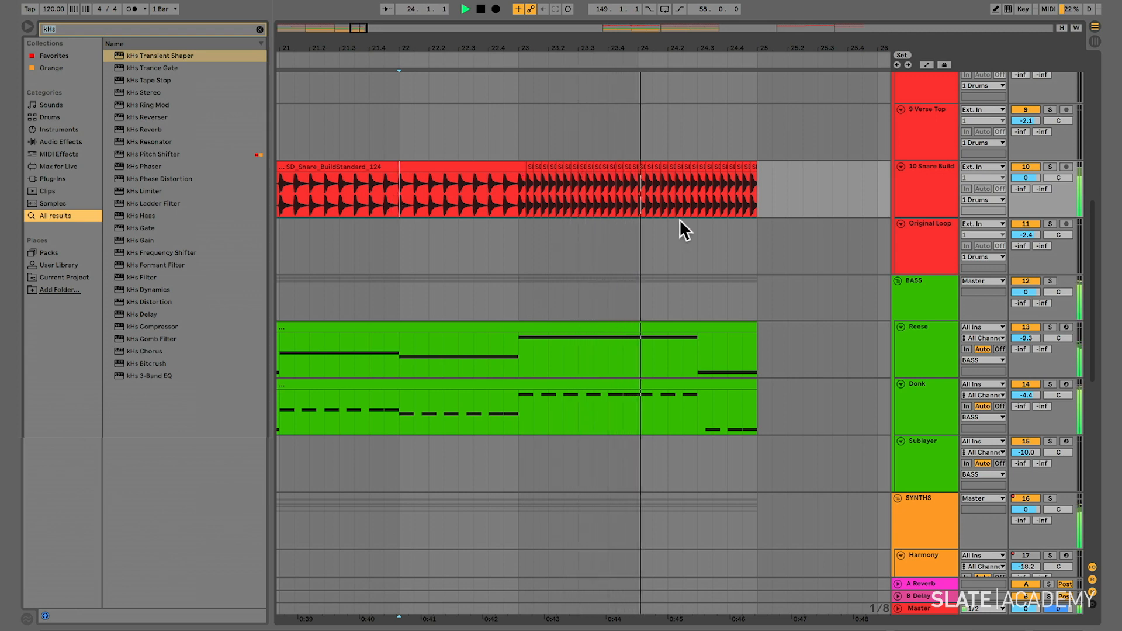
pyautogui.press('space')
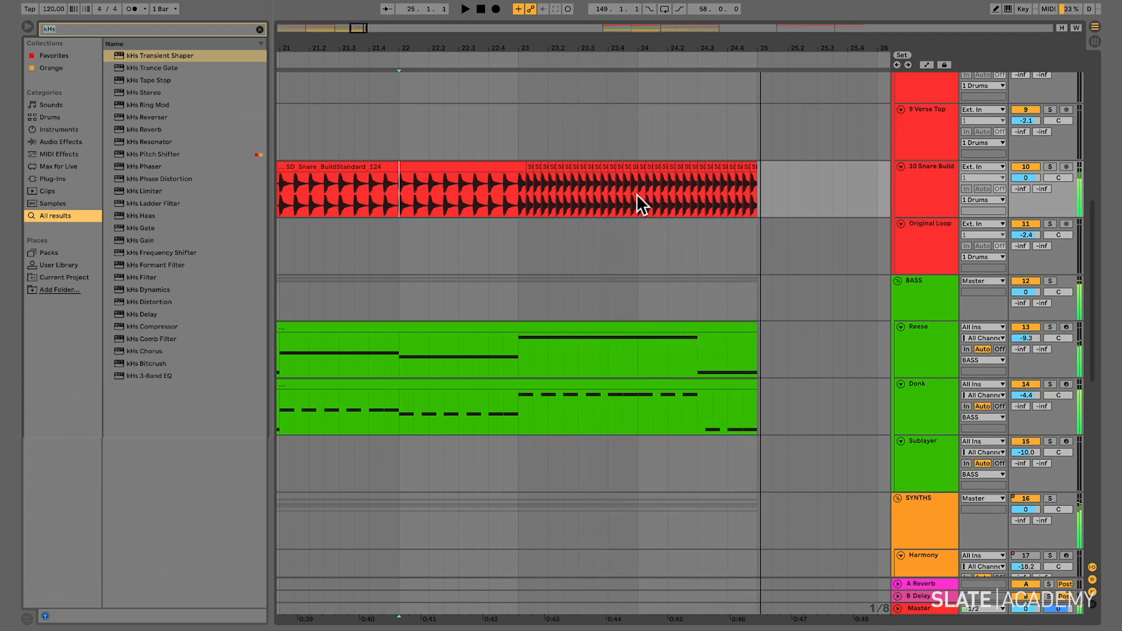
# Select a 1/32-note slice of the snare hit at bar 24 and duplicate it into a group of four.
pyautogui.press('+')
pyautogui.press('+')
pyautogui.moveTo(637, 194); pyautogui.dragTo(647, 193)
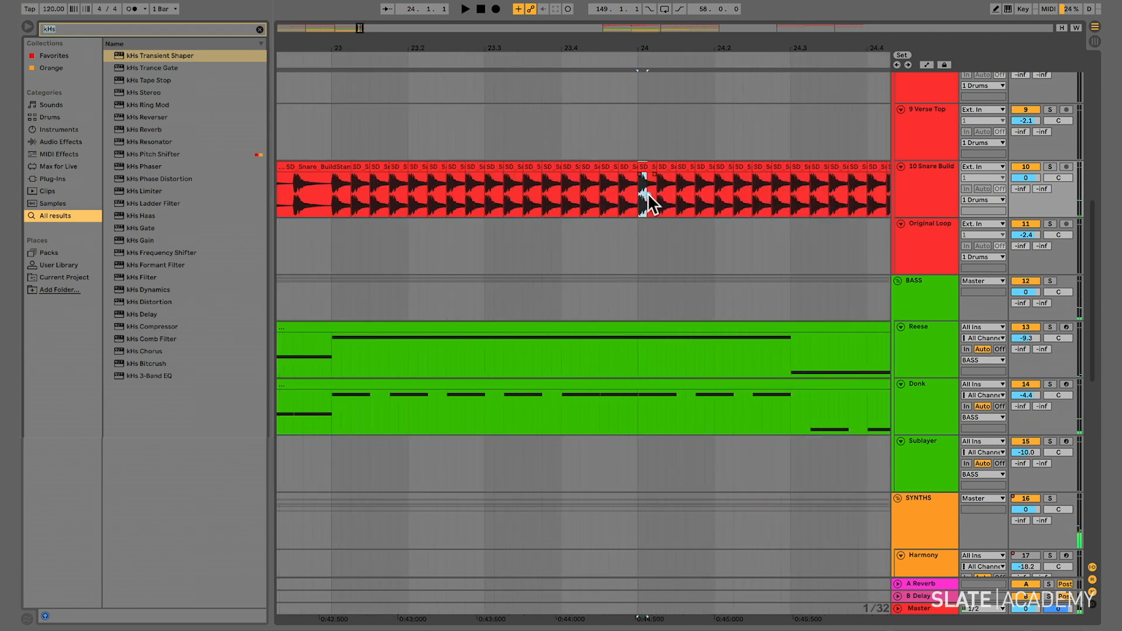
pyautogui.press('super+d')
pyautogui.press('super+d')
# Select the four 1/32-note snare slices at bar 24 and duplicate the group repeatedly until bar 25.
pyautogui.keyDown('shift'); pyautogui.click(637, 193); pyautogui.keyUp('shift')
pyautogui.press('super+d')
pyautogui.press('super+d')
pyautogui.press('super+d')
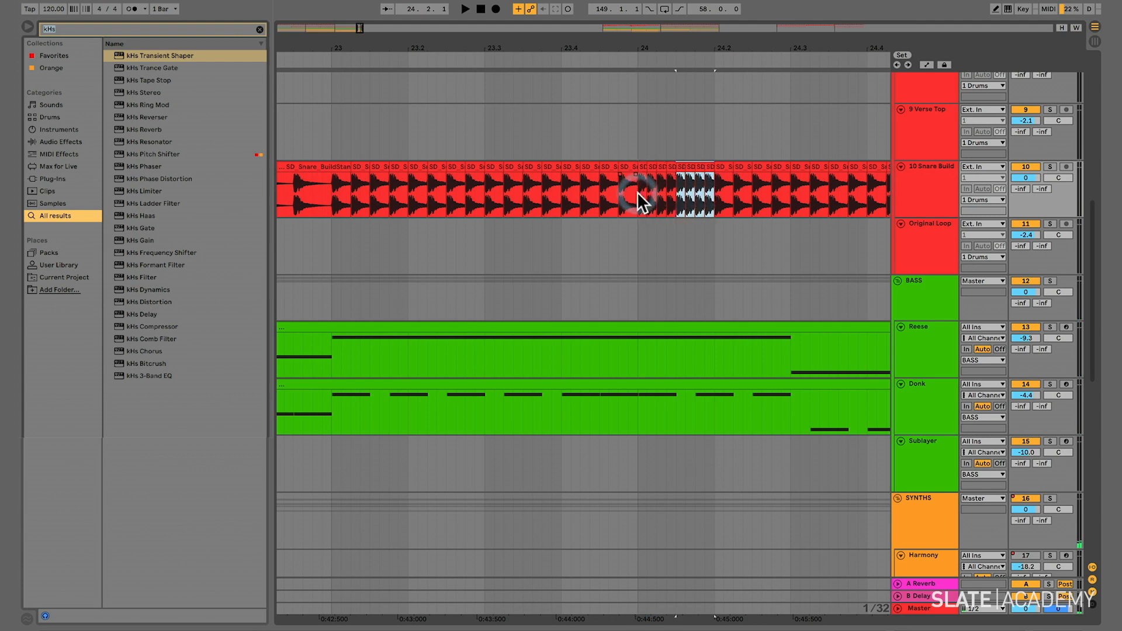
pyautogui.hscroll(4, 637, 192)
pyautogui.press('super+d')
pyautogui.press('super+d')
pyautogui.press('super+d')
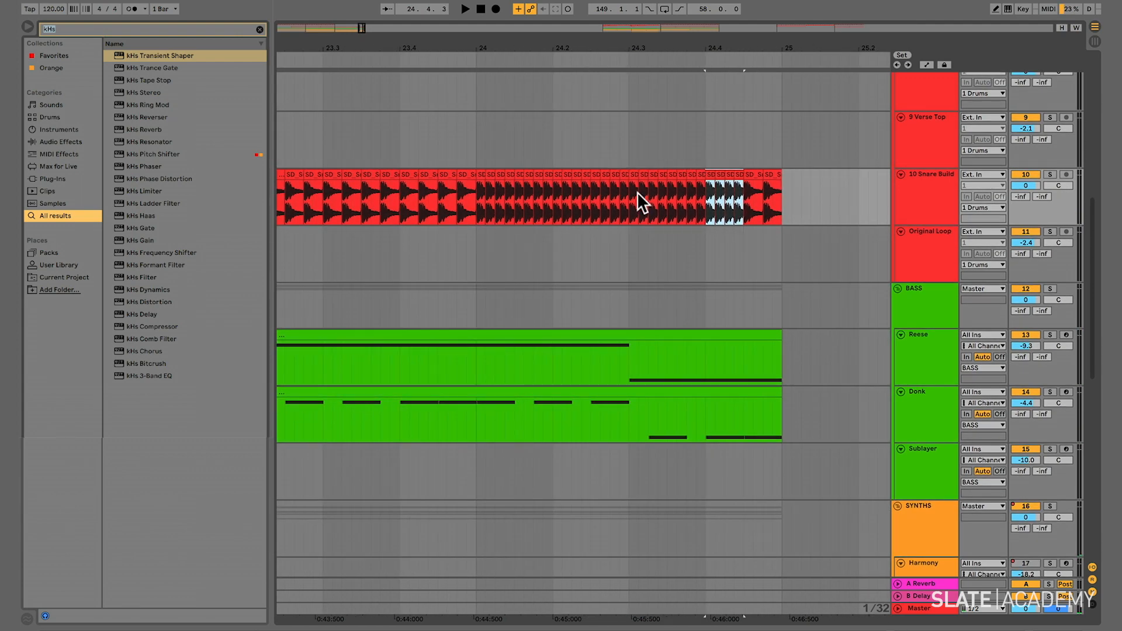
pyautogui.press('super+d')
pyautogui.press('-')
pyautogui.press('-')
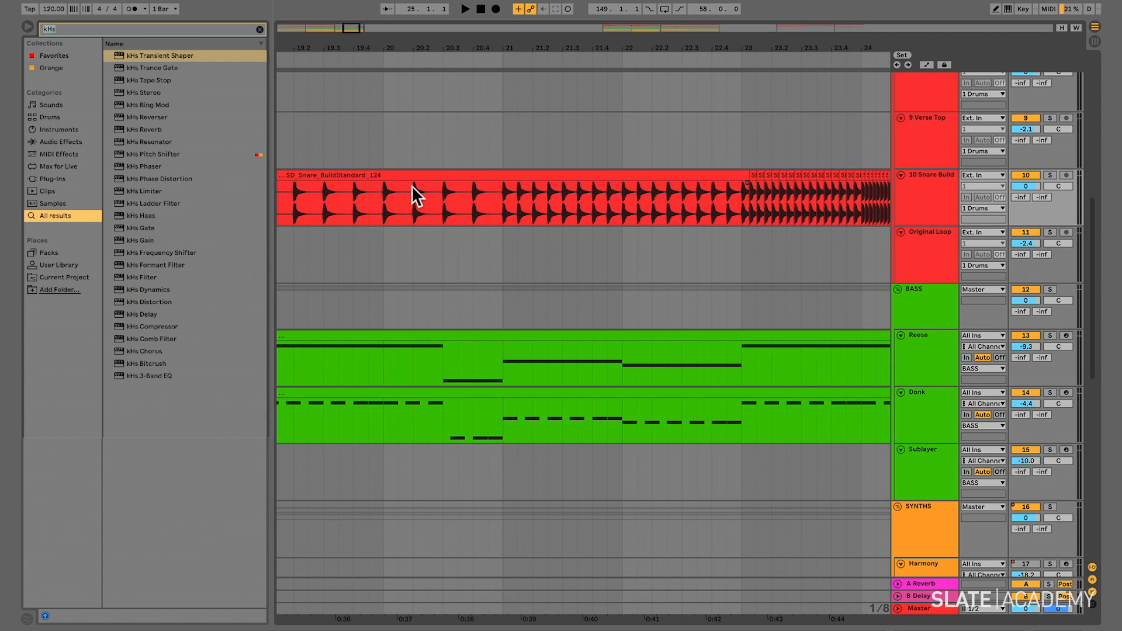
# Play the Snare Build clip through bar 25 to hear the whole accelerating snare roll.
pyautogui.press('-')
pyautogui.hscroll(-4, 349, 198)
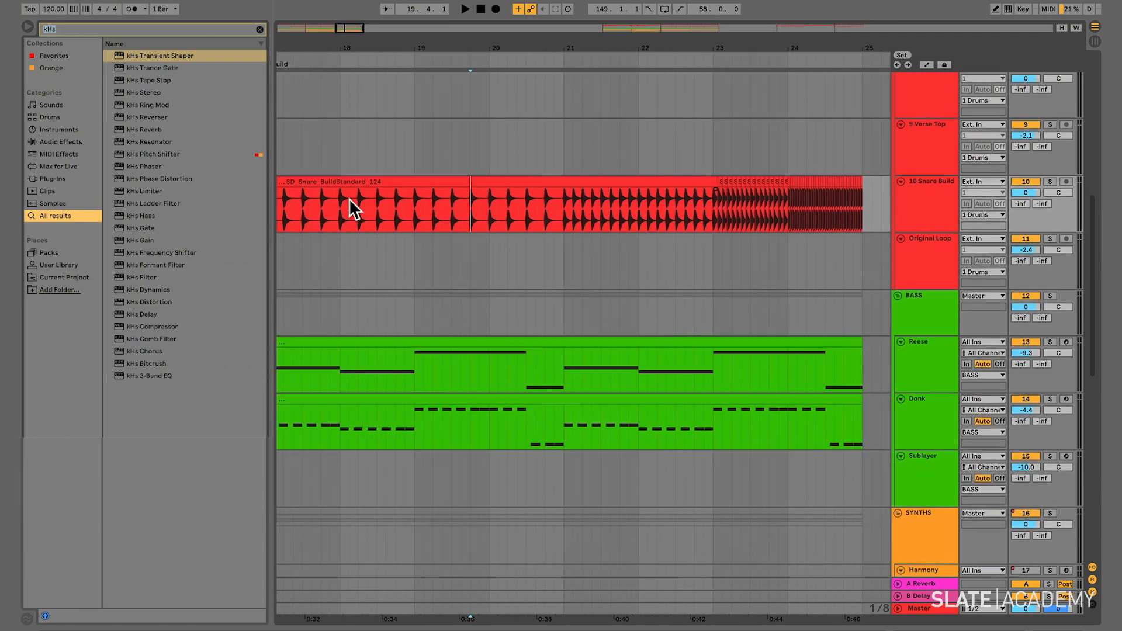
pyautogui.press('space')
pyautogui.press('-')
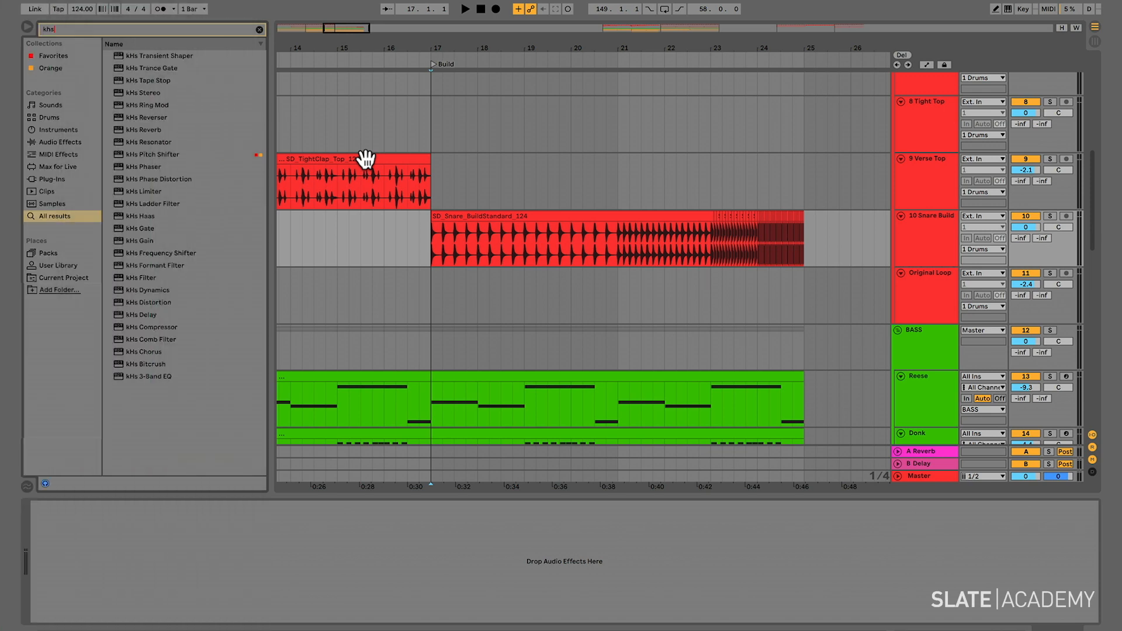
# Add a kHs Filter after the Snap Heap on the SYNTHS group.
pyautogui.scroll(-6, 922, 222)
pyautogui.click(922, 223)
pyautogui.click(153, 277)
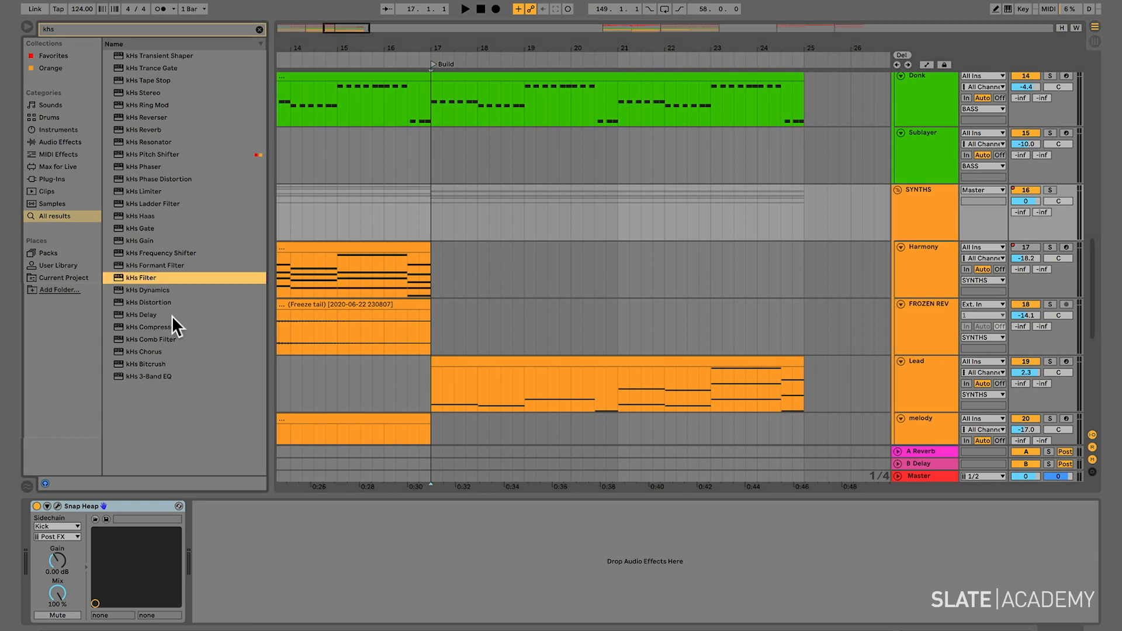
pyautogui.moveTo(257, 536); pyautogui.dragTo(257, 537)
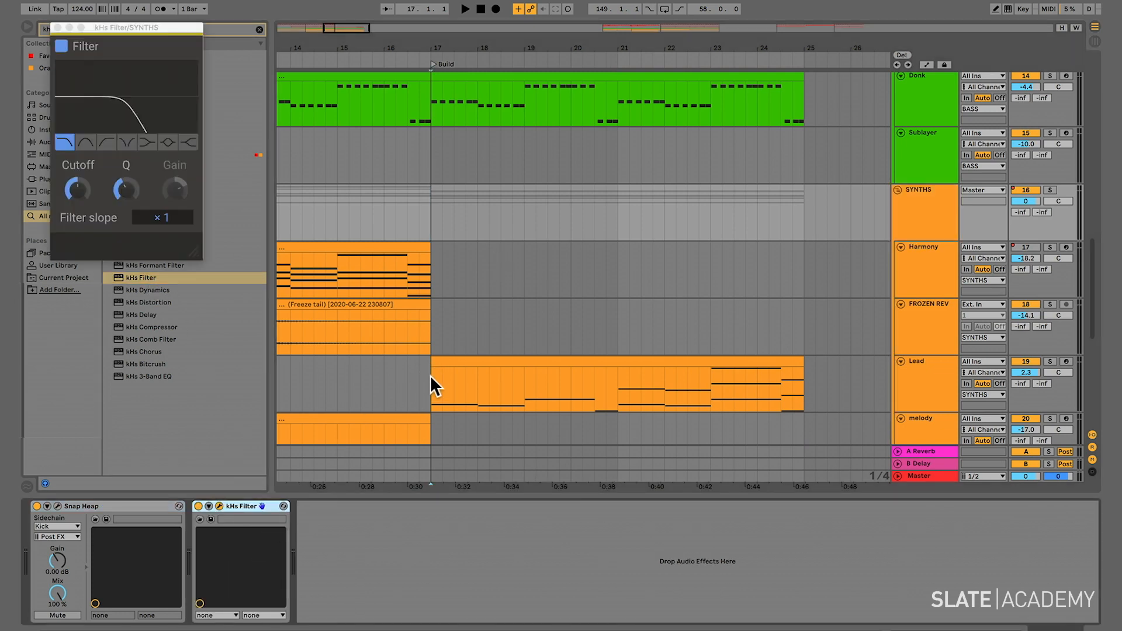
# Solo the SYNTHS group and lower the low-pass cutoff to about 916 Hz while playing from bar 17.
pyautogui.click(1051, 189)
pyautogui.press('space')
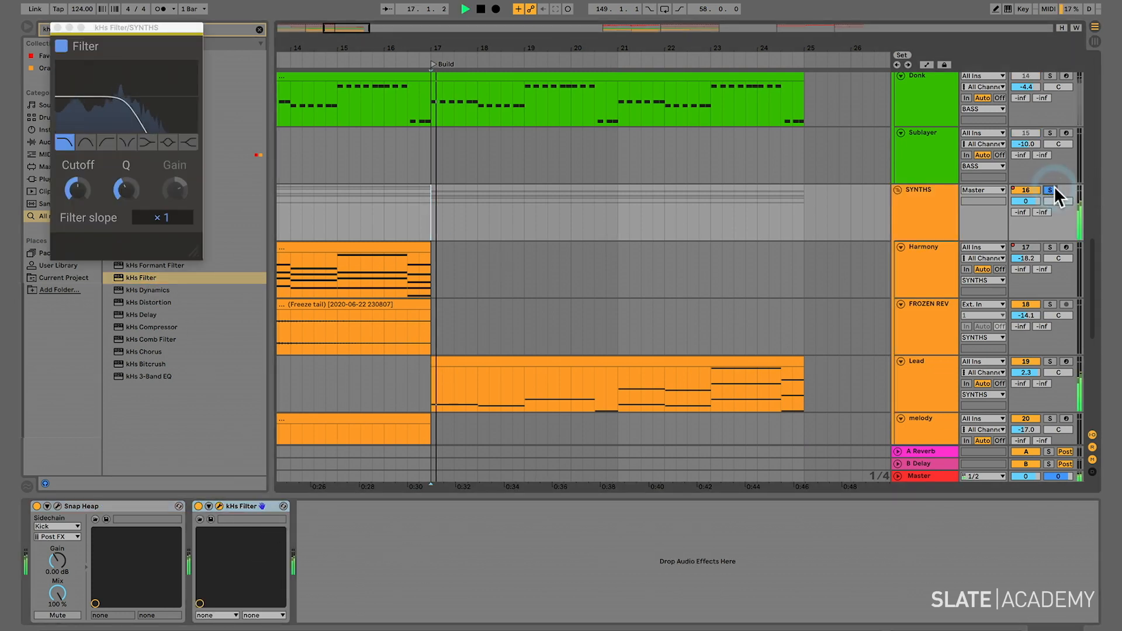
pyautogui.moveTo(70, 195)
pyautogui.mouseDown()
pyautogui.moveTo(70, 225)
pyautogui.moveTo(70, 197)
pyautogui.moveTo(71, 209)
pyautogui.moveTo(118, 189)
pyautogui.moveTo(75, 184)
pyautogui.mouseUp()
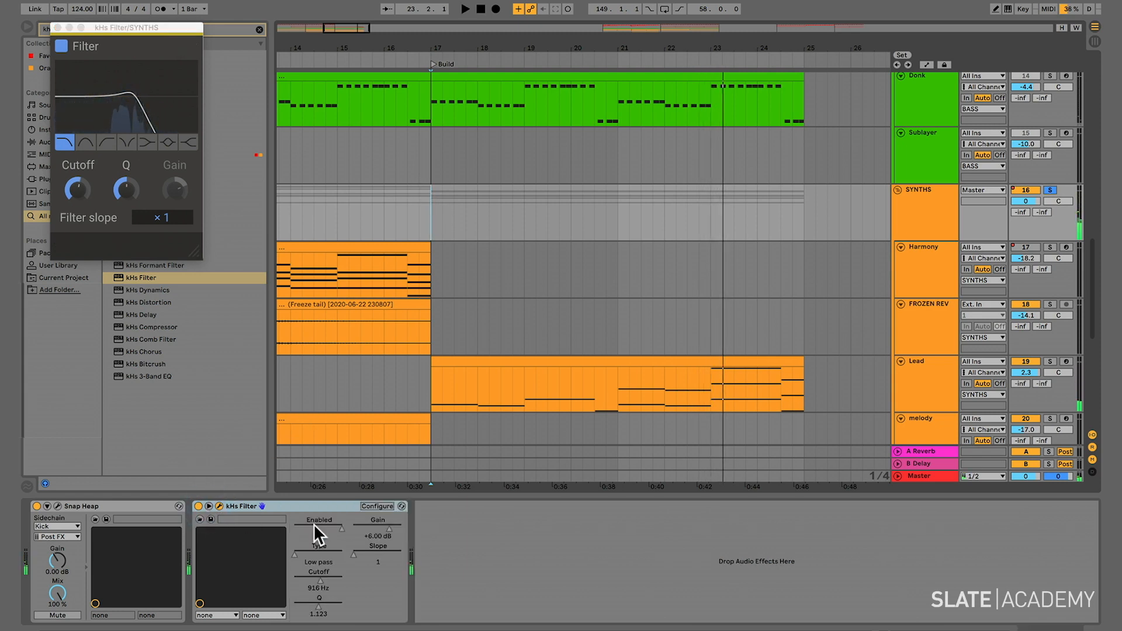
# Automate the SYNTHS filter cutoff to rise steadily from 0.55 at bar 17 to fully open at bar 25.
pyautogui.click(324, 570)
pyautogui.press('a')
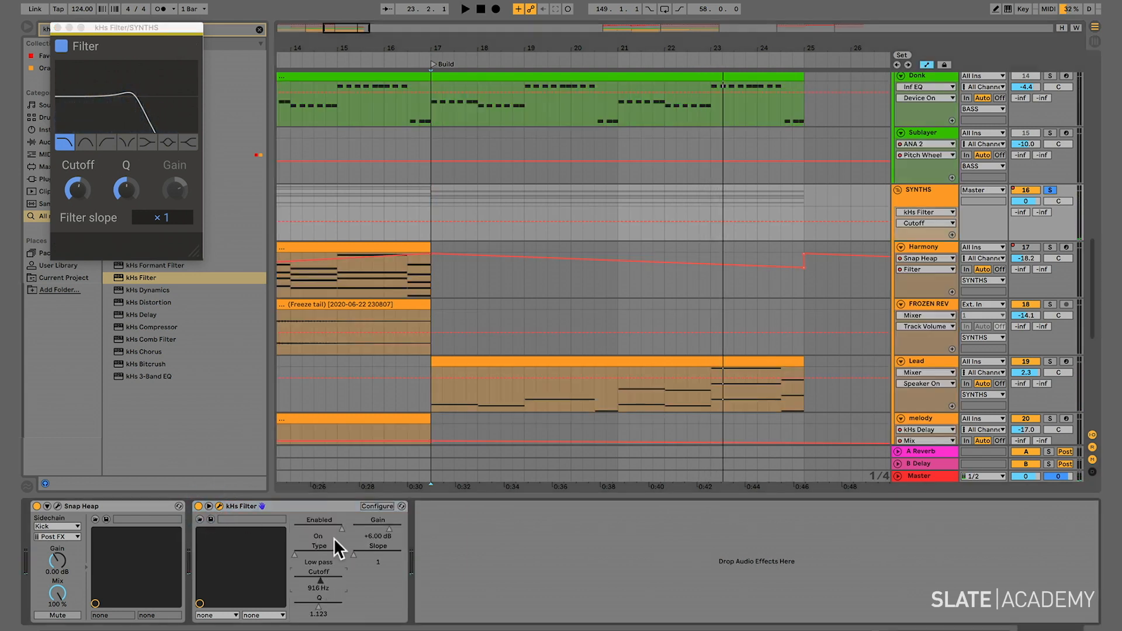
pyautogui.click(430, 221)
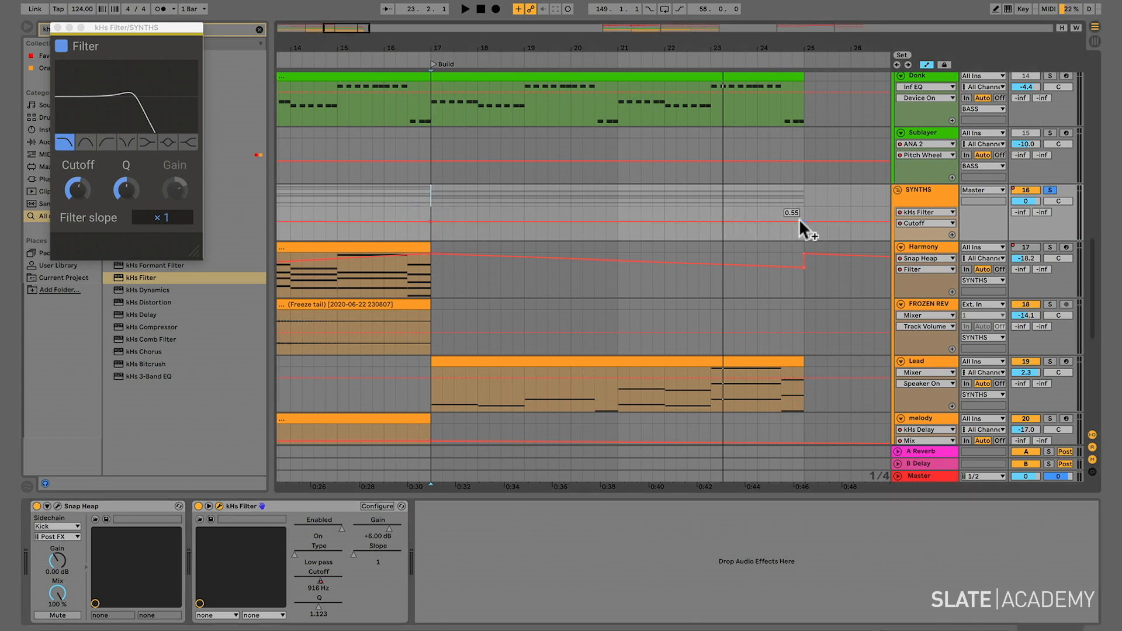
pyautogui.moveTo(801, 221); pyautogui.dragTo(804, 208)
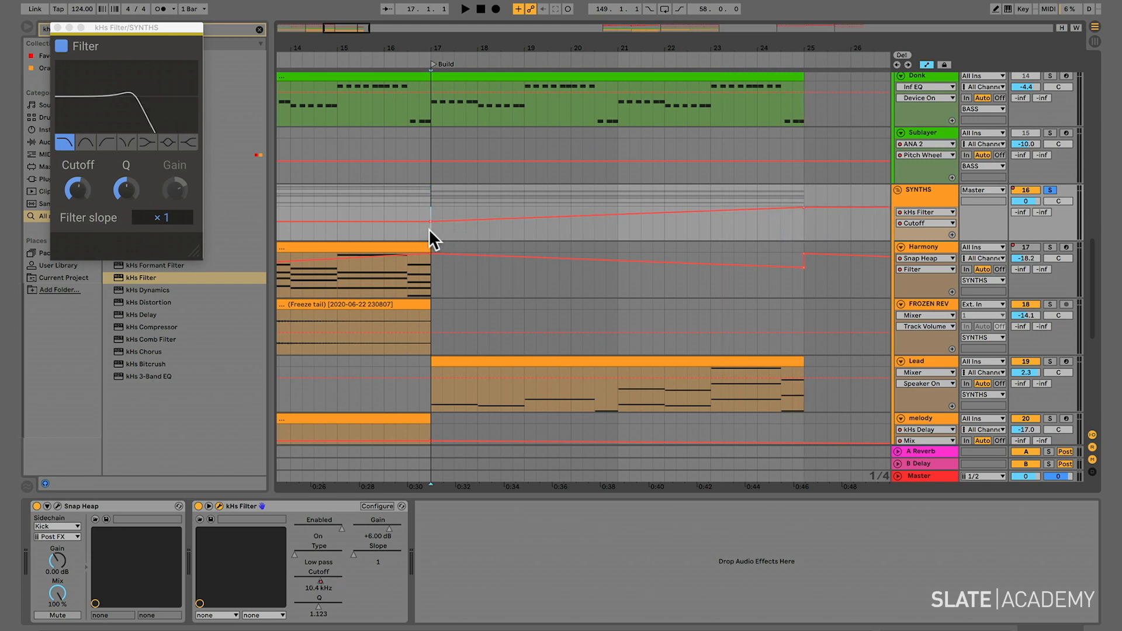
# Play the build and raise the cutoff automation before bar 17 to 1.00 so the verse is unfiltered.
pyautogui.press('space')
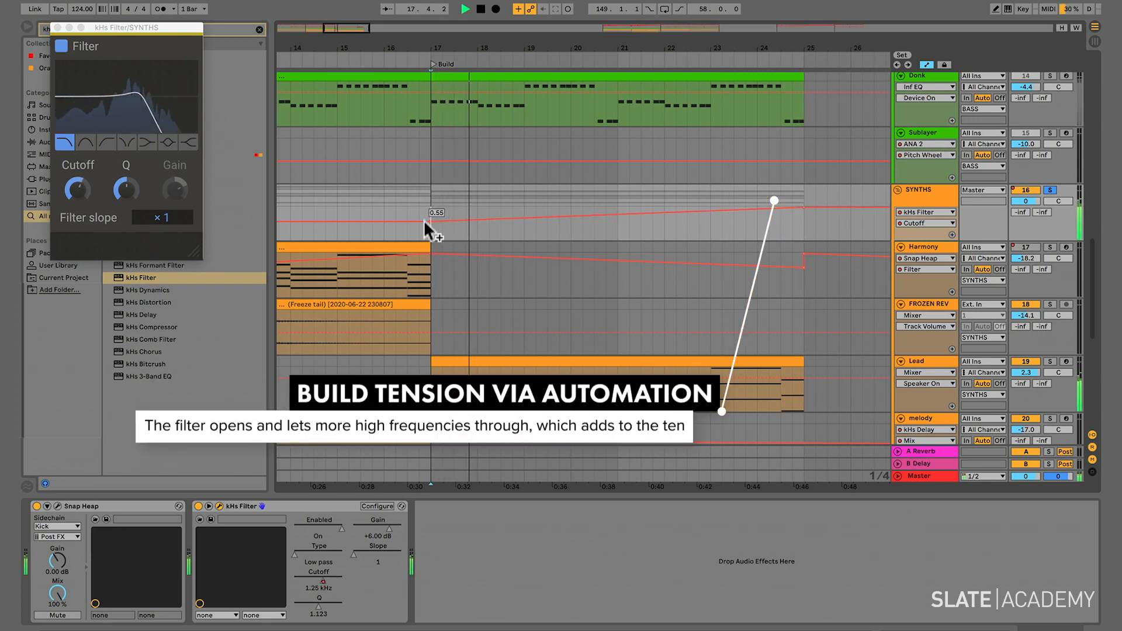
pyautogui.moveTo(423, 220); pyautogui.dragTo(425, 209)
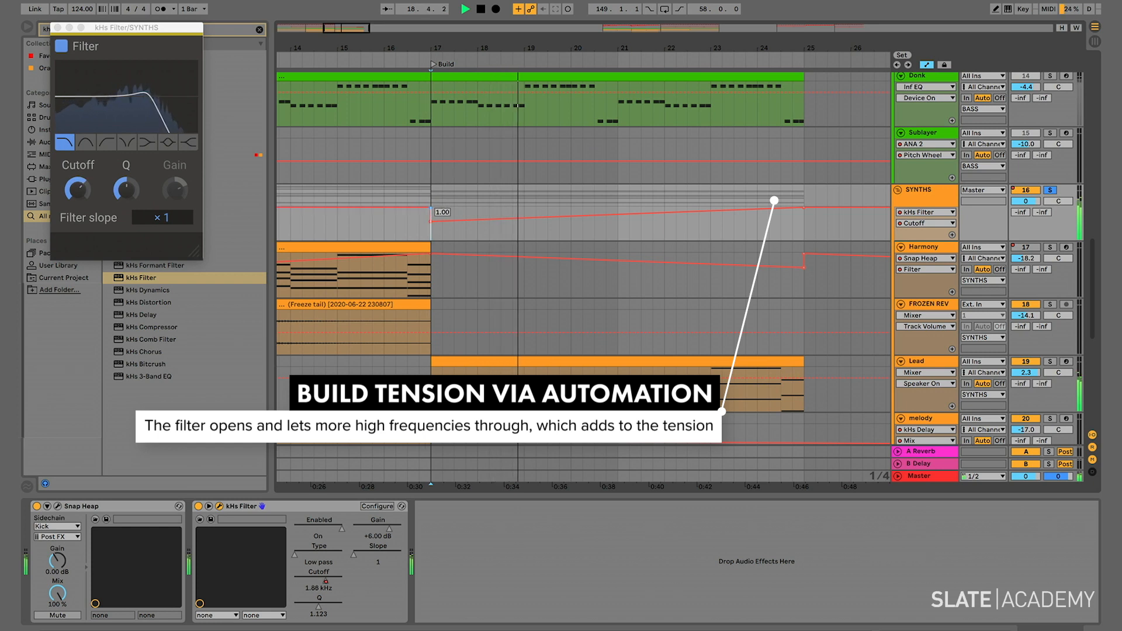
pyautogui.click(384, 227)
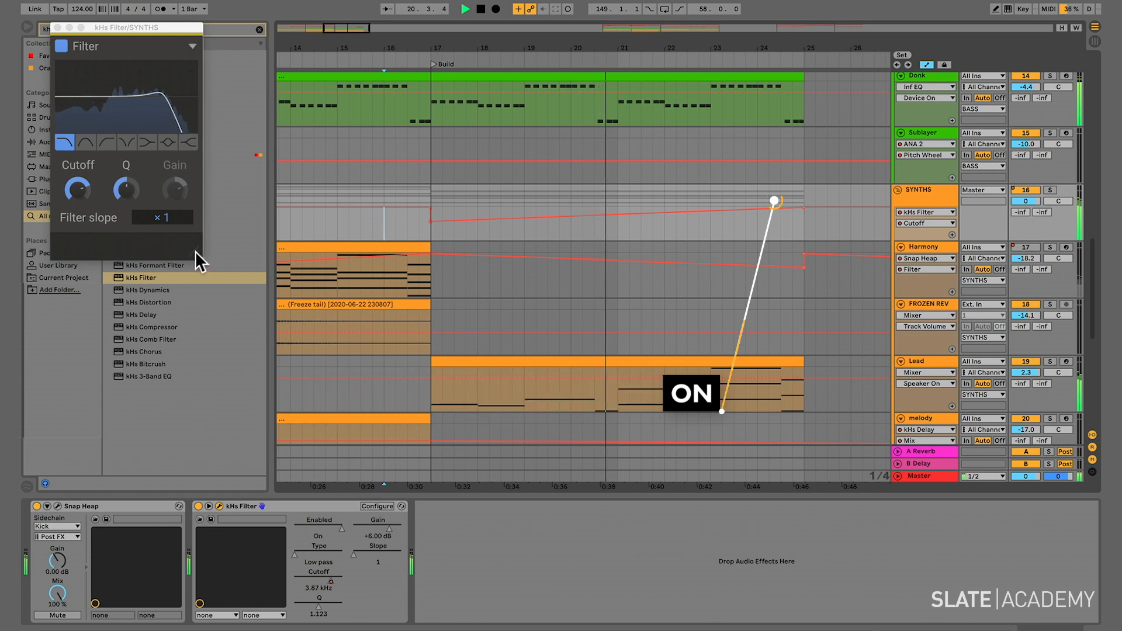
# Watch the filter sweep in an enlarged plug-in window until the build ends, and close it along with the automation view.
pyautogui.moveTo(196, 251); pyautogui.dragTo(349, 392)
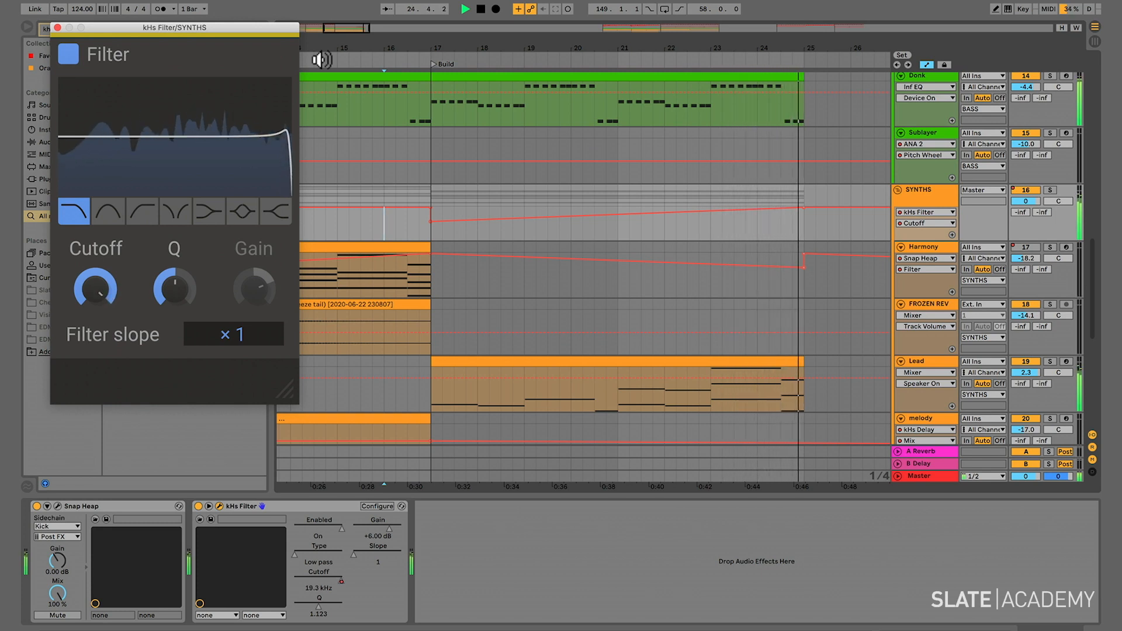
pyautogui.click(57, 27)
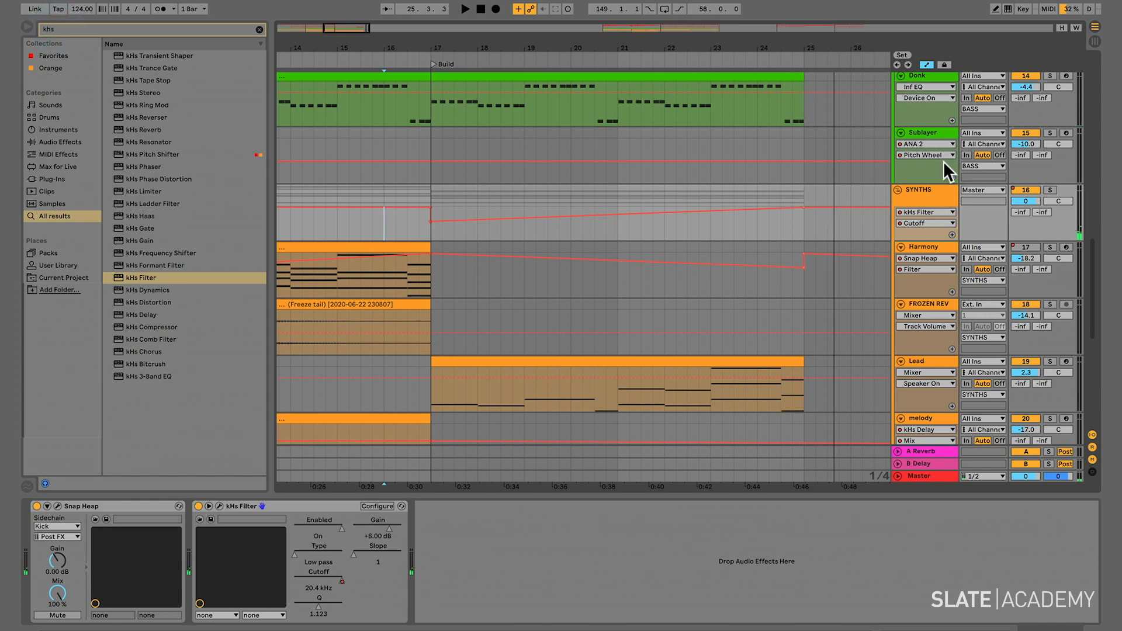
pyautogui.press('a')
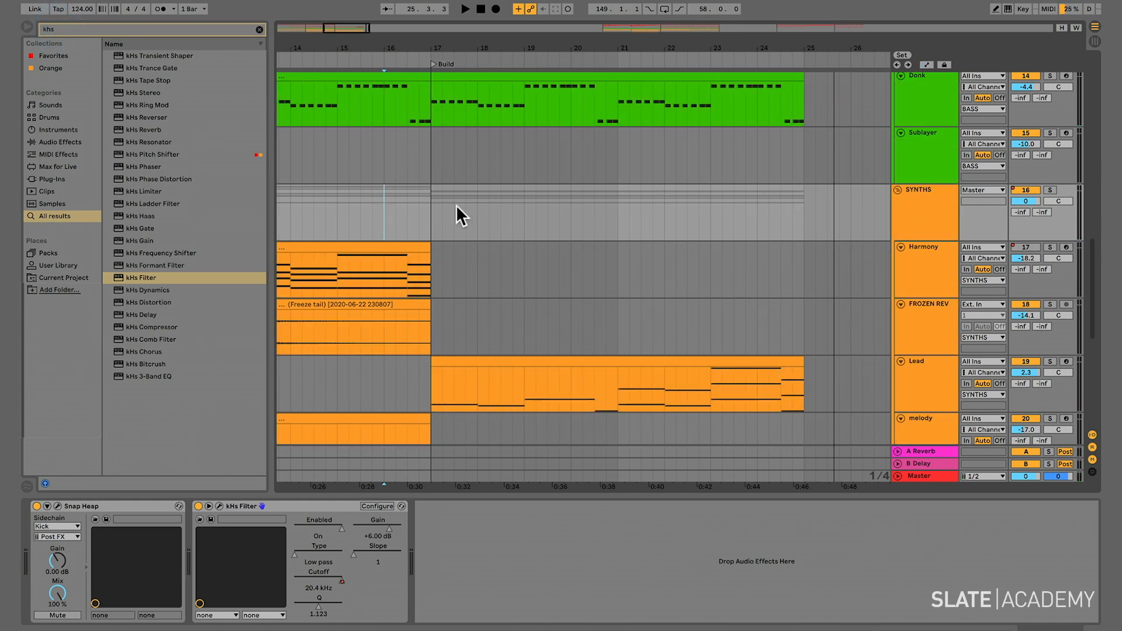
# Add a kHs Reverb to the Snare Build track.
pyautogui.click(433, 208)
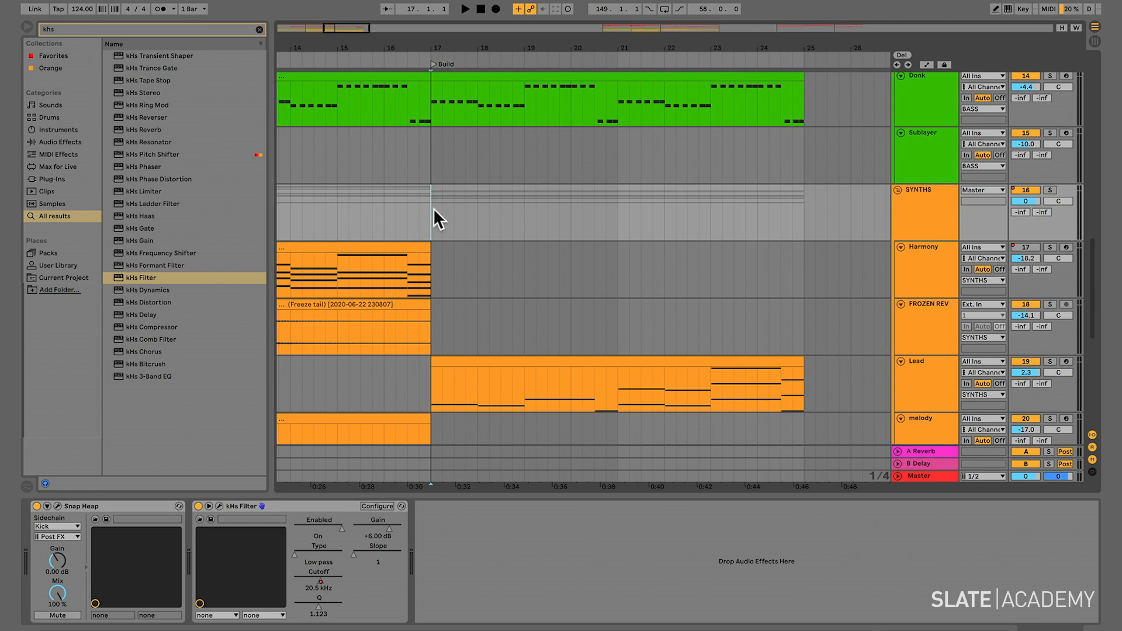
pyautogui.scroll(6, 433, 208)
pyautogui.hscroll(2, 433, 208)
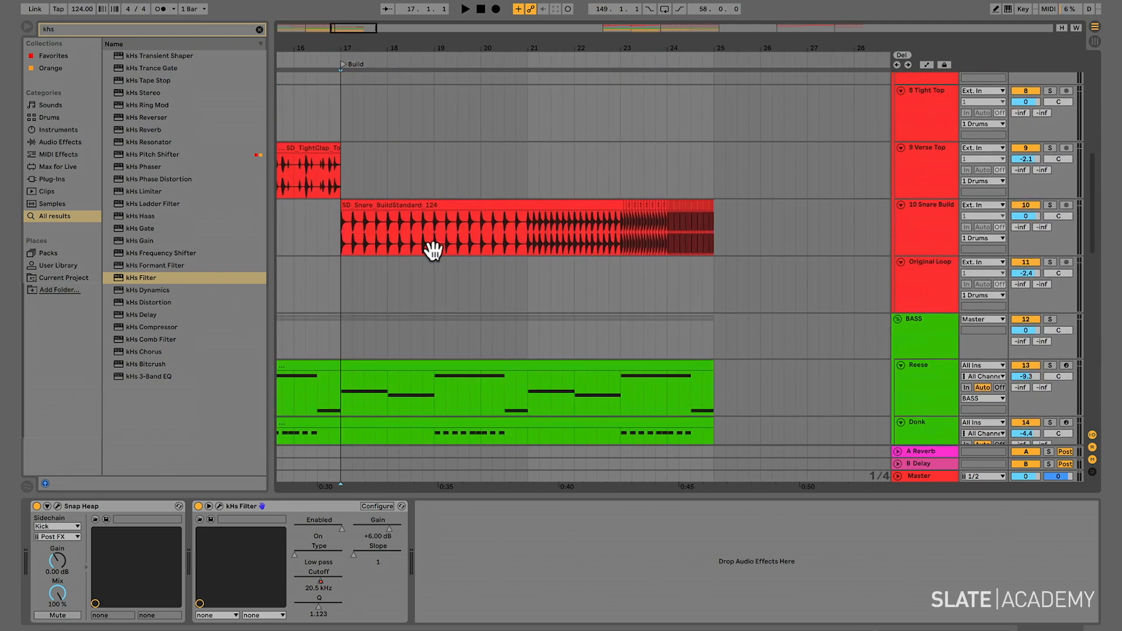
pyautogui.scroll(2, 433, 252)
pyautogui.click(342, 303)
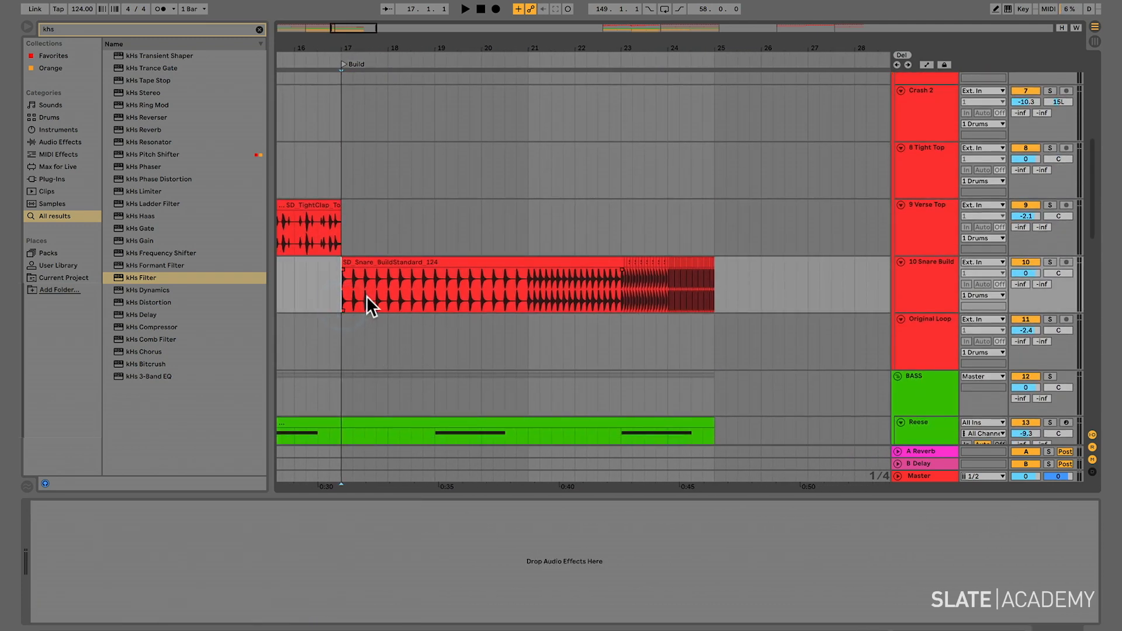
pyautogui.moveTo(156, 130); pyautogui.dragTo(222, 543)
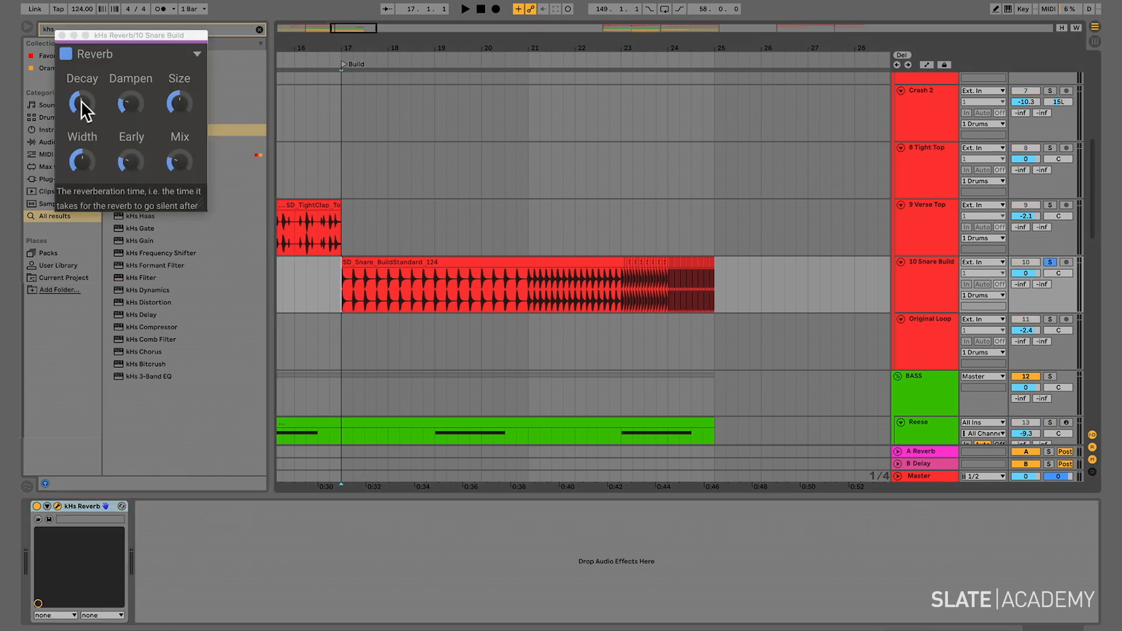
# Adjust the snare reverb's decay, set Dampen to about 32.9 dB/s and bring Mix down to its minimum during playback.
pyautogui.moveTo(182, 162); pyautogui.dragTo(179, 156)
pyautogui.press('space')
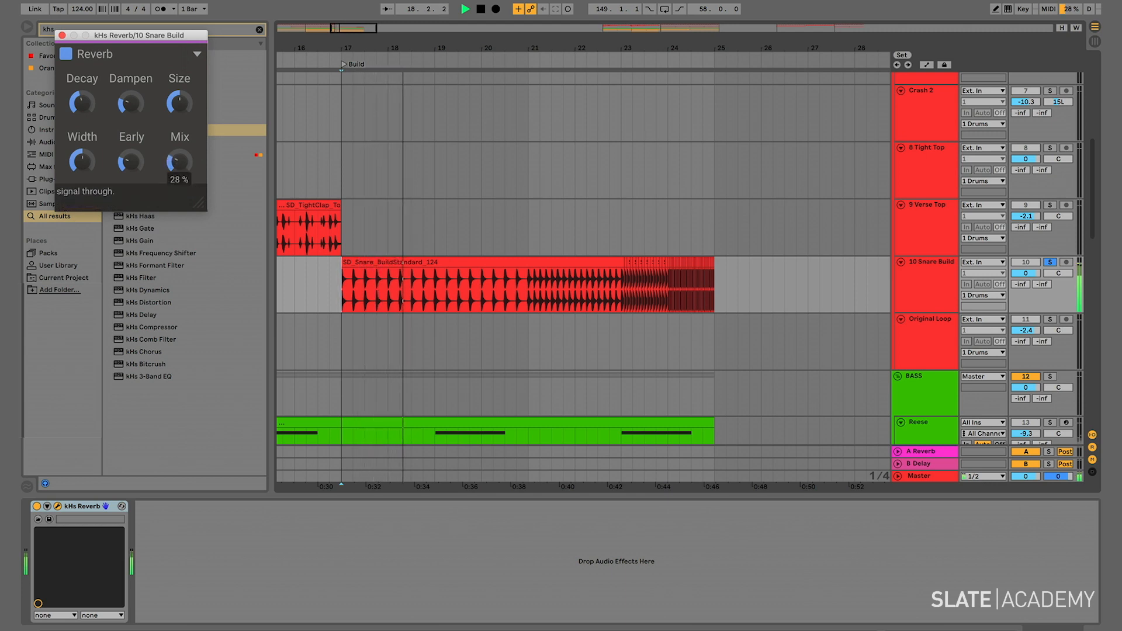
pyautogui.moveTo(86, 98); pyautogui.dragTo(133, 91)
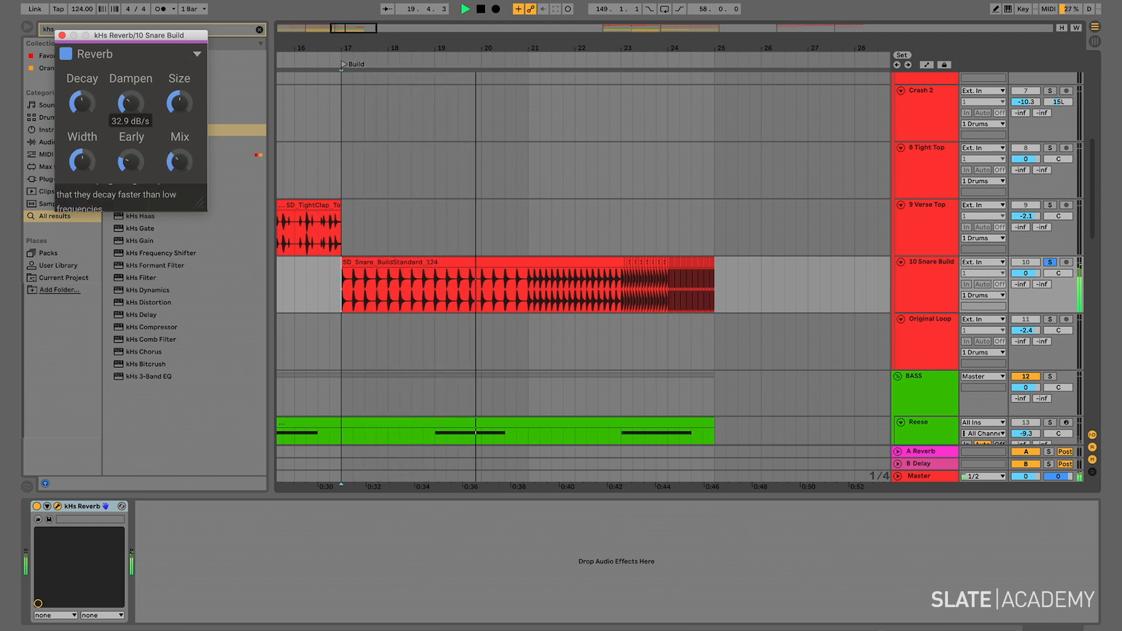
pyautogui.click(173, 162)
# Automate the snare reverb's Mix from zero at bar 21 up to about 0.97 at bar 25.
pyautogui.press('a')
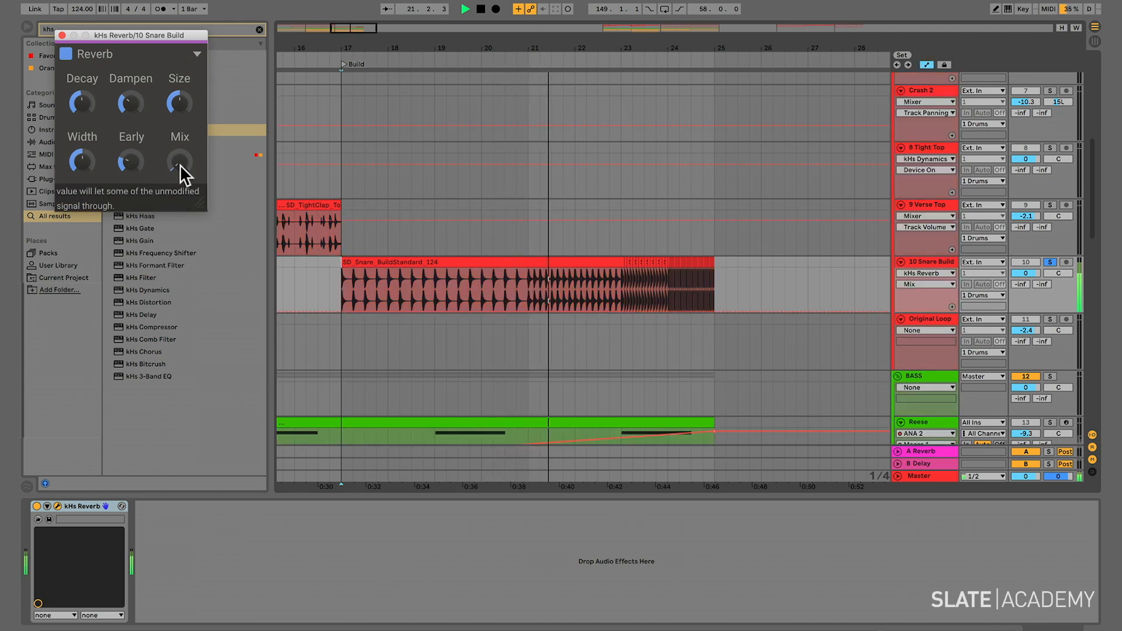
pyautogui.click(529, 310)
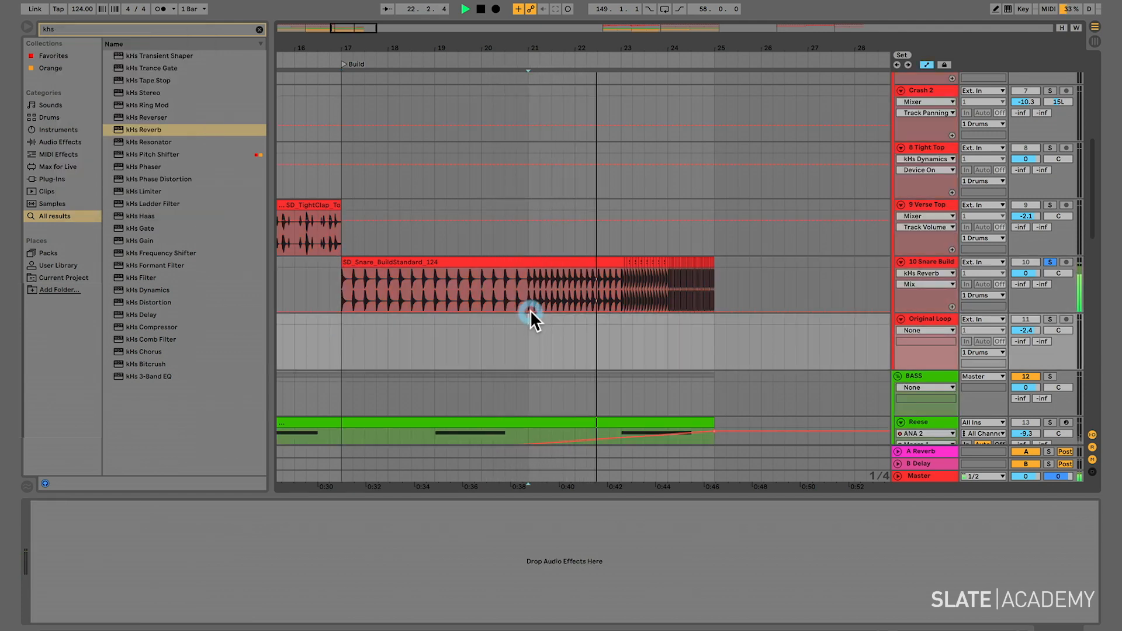
pyautogui.moveTo(714, 310); pyautogui.dragTo(713, 275)
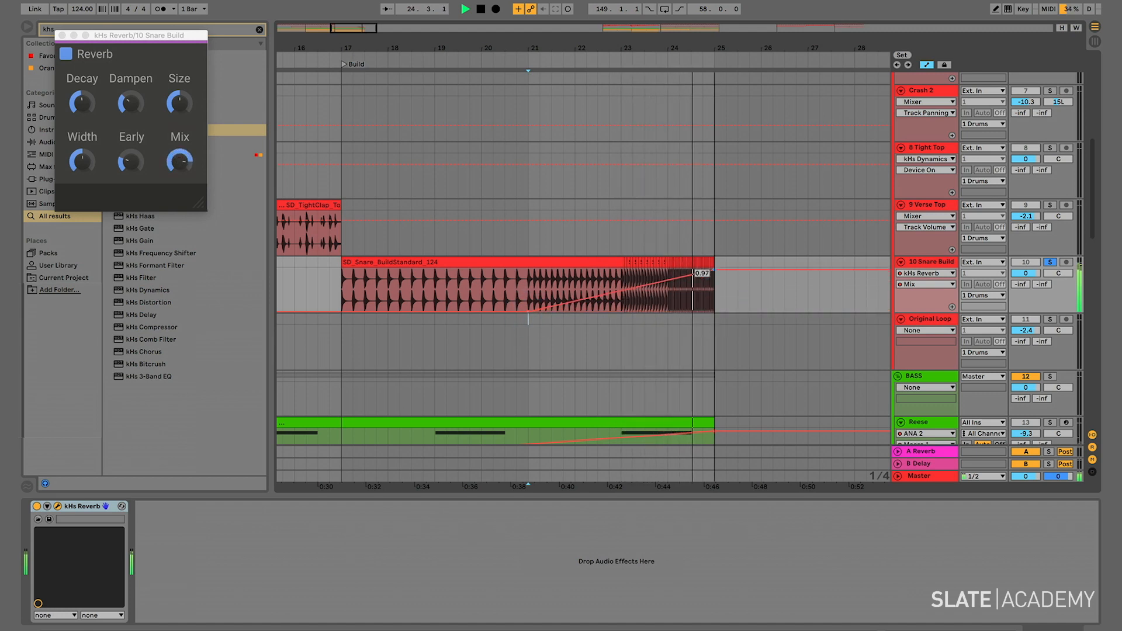
pyautogui.moveTo(664, 296); pyautogui.dragTo(587, 296)
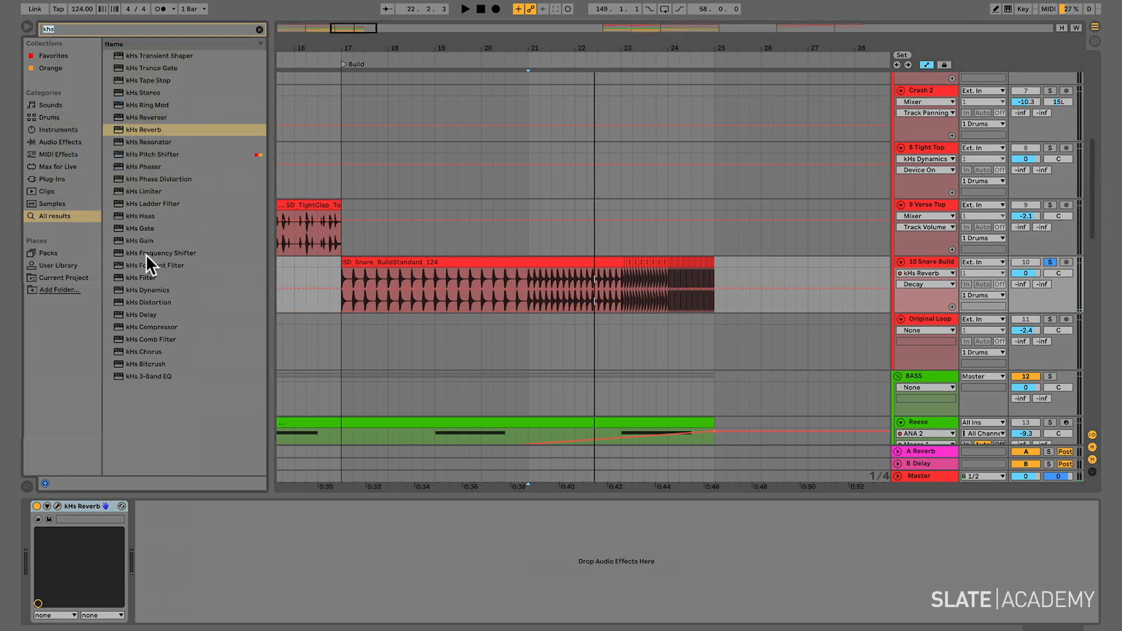
# Add a kHs Filter after the snare reverb as a high-pass with its cutoff at the minimum.
pyautogui.moveTo(145, 276); pyautogui.dragTo(186, 556)
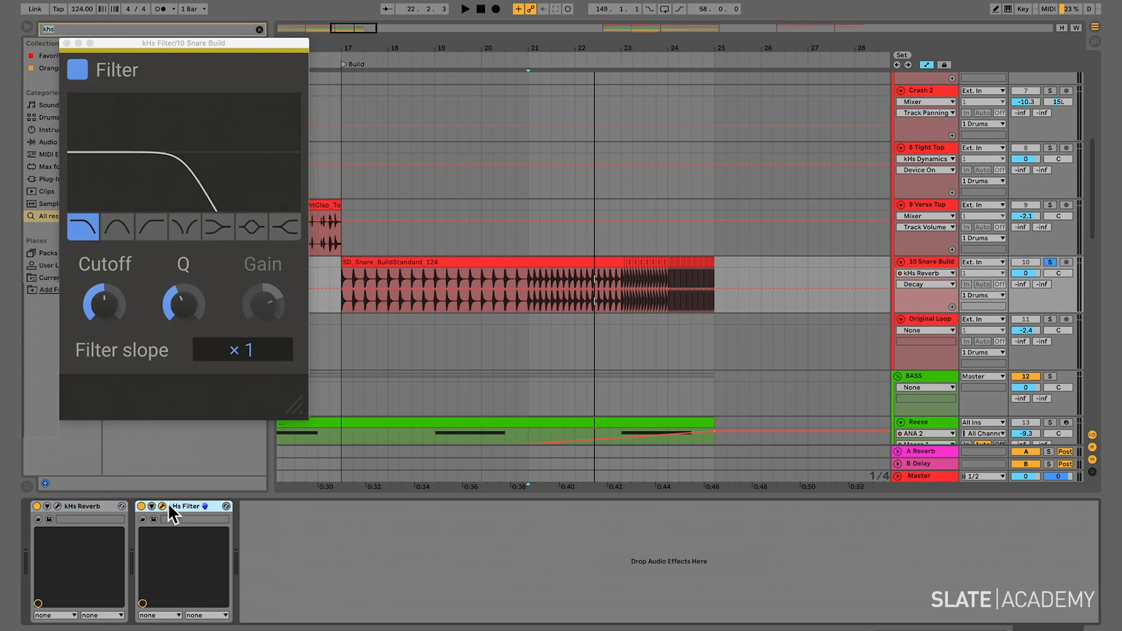
pyautogui.click(137, 235)
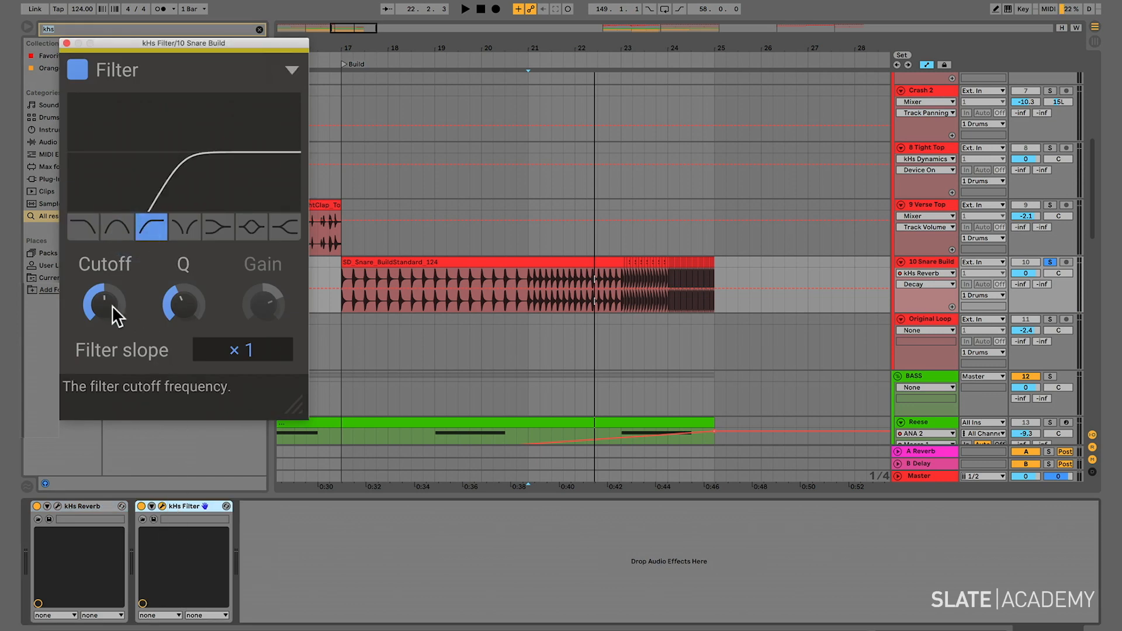
pyautogui.moveTo(111, 305); pyautogui.dragTo(111, 305)
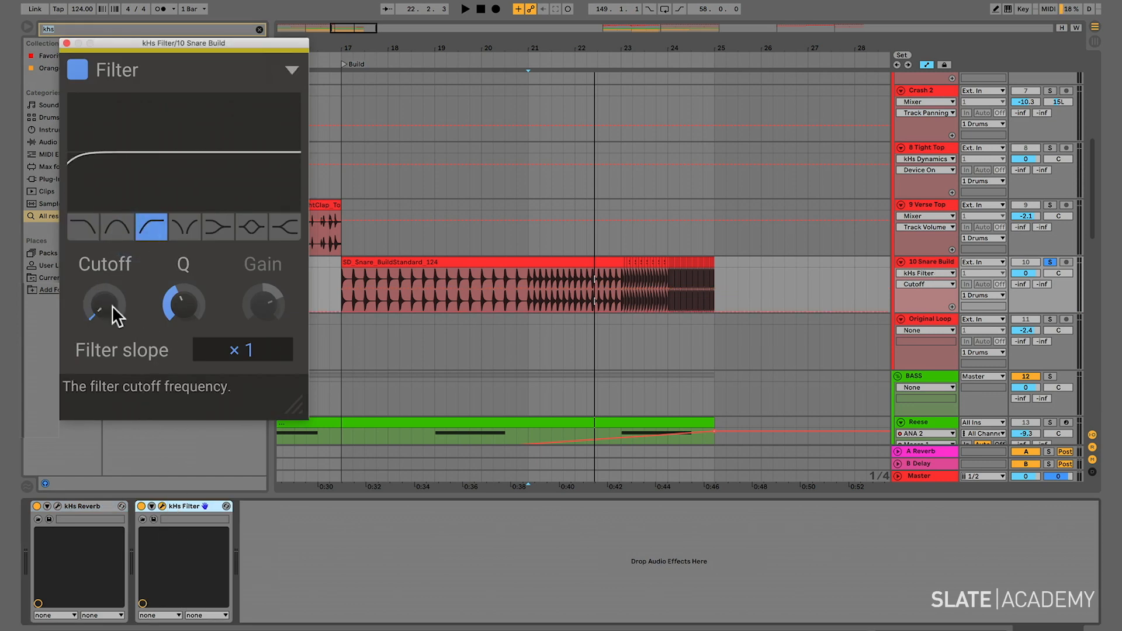
# Automate the snare high-pass cutoff to rise from bar 21 to bar 25, lowering the end point to about 0.66 while listening.
pyautogui.click(530, 307)
pyautogui.moveTo(714, 307); pyautogui.dragTo(715, 275)
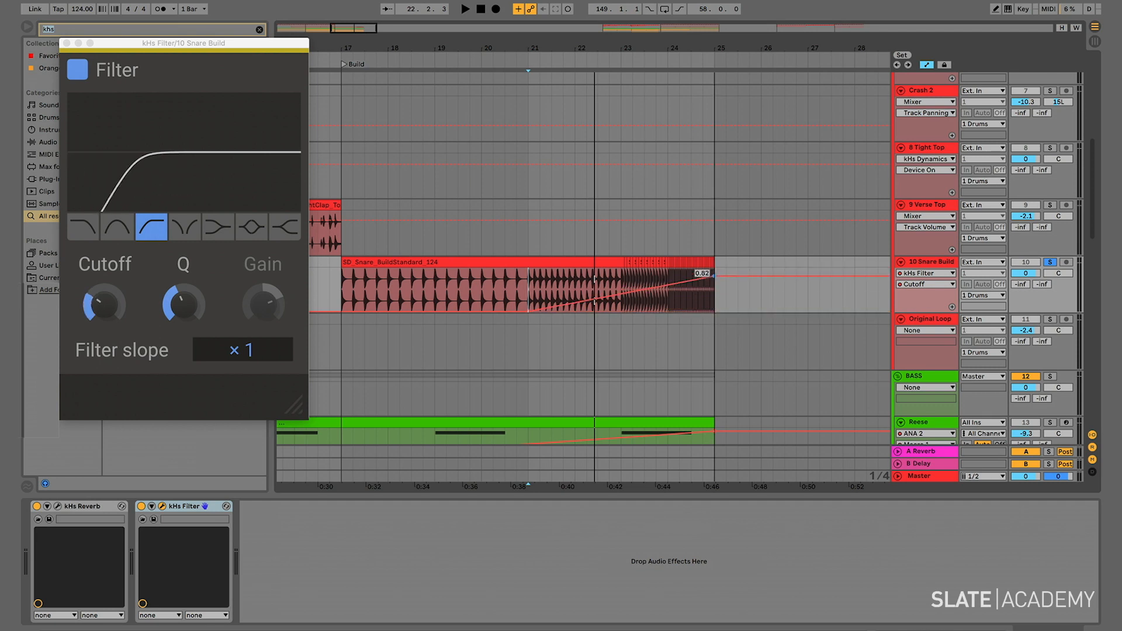
pyautogui.press('space')
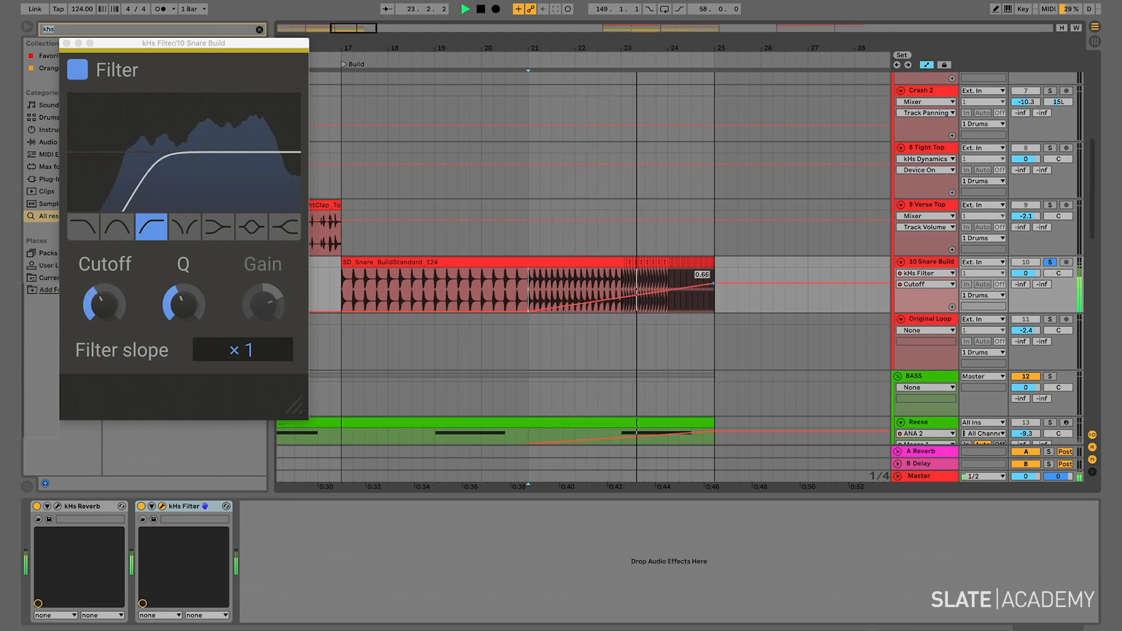
pyautogui.moveTo(710, 275); pyautogui.dragTo(694, 309)
# Play the full build from bar 17 to hear the snare reverb and filter automation in the mix.
pyautogui.press('space')
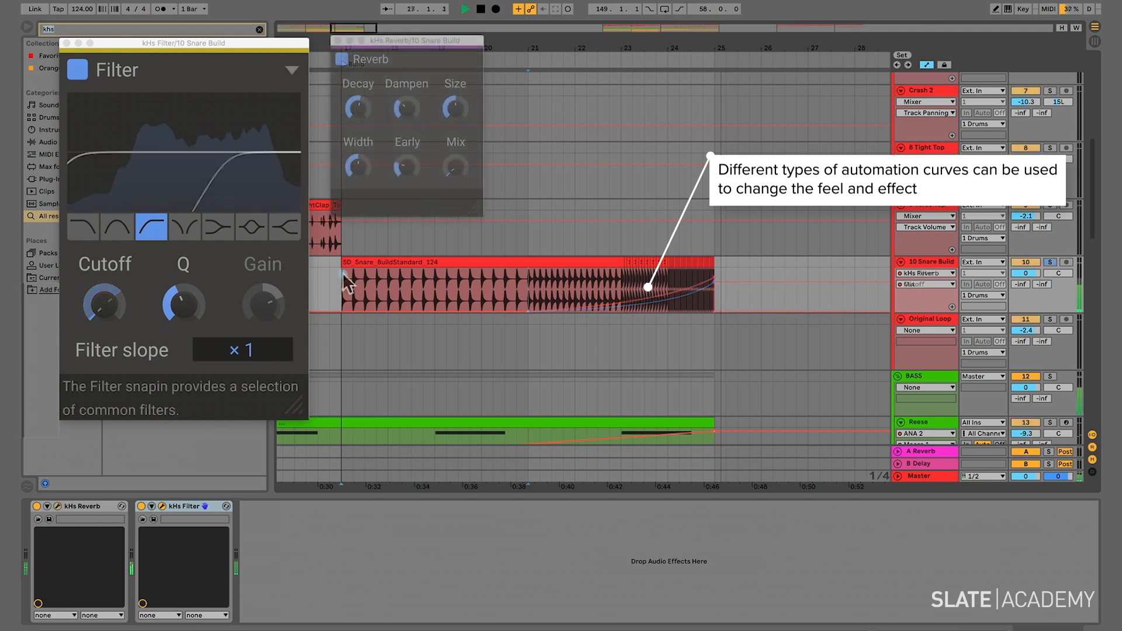
pyautogui.click(342, 272)
pyautogui.press('space')
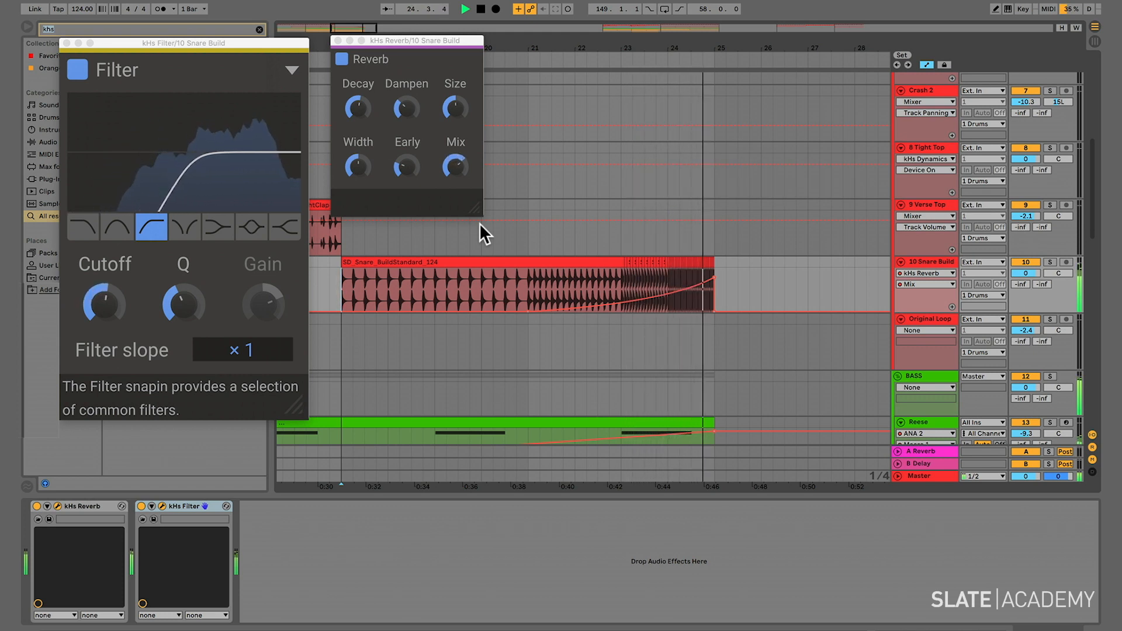
pyautogui.press('space')
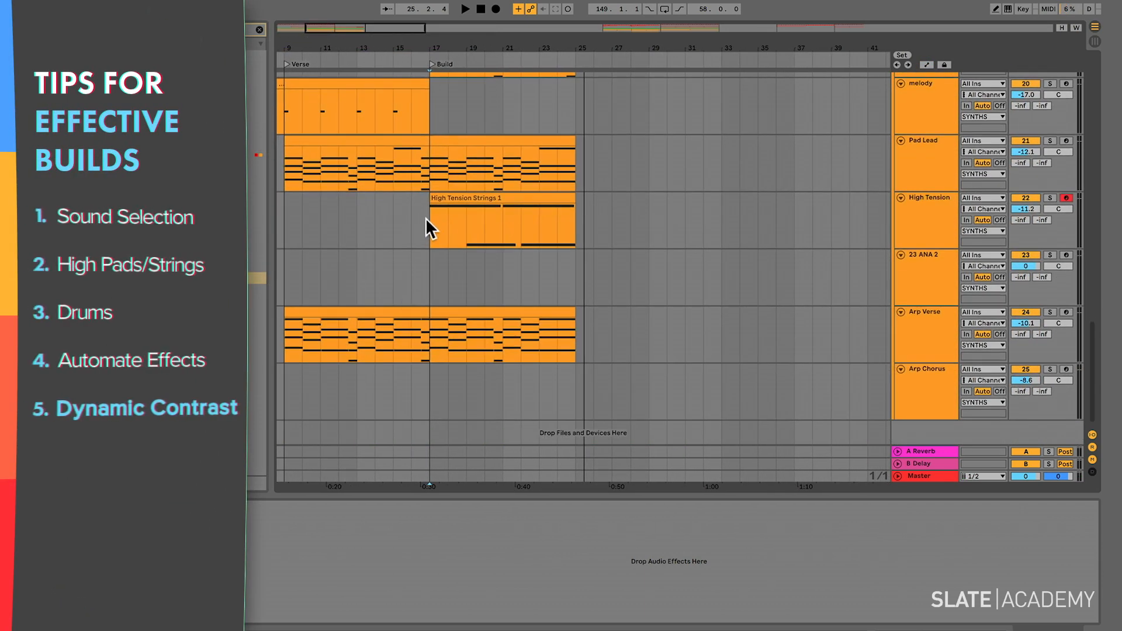
# Cut the first four bars of the High Tension strings, from bar 17 to bar 21.
pyautogui.click(425, 218)
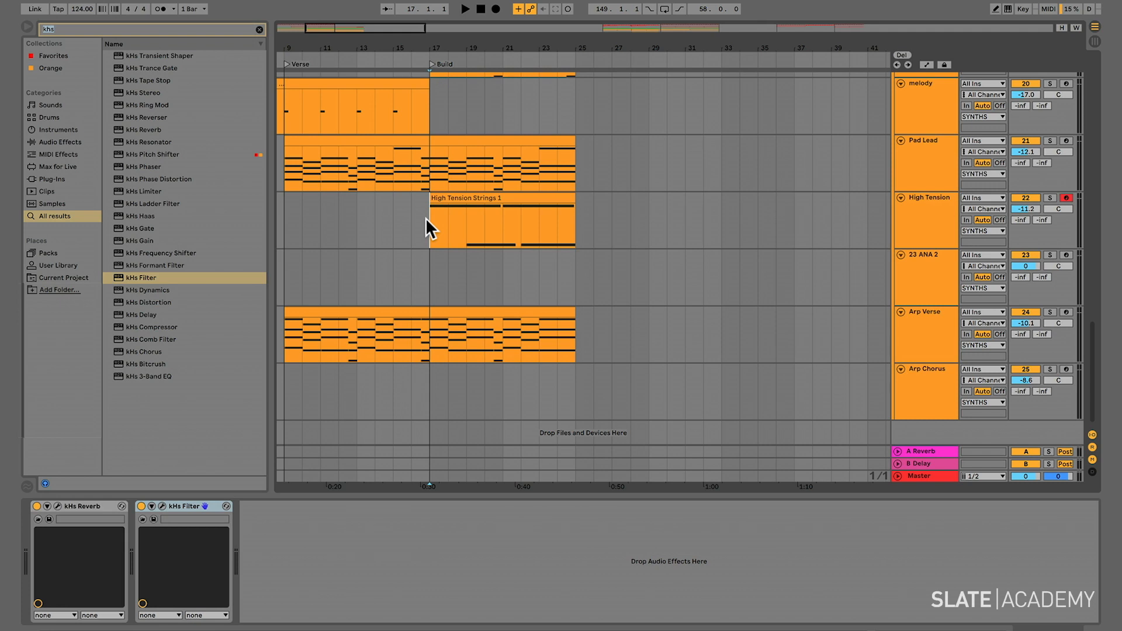
pyautogui.moveTo(426, 218); pyautogui.dragTo(450, 221)
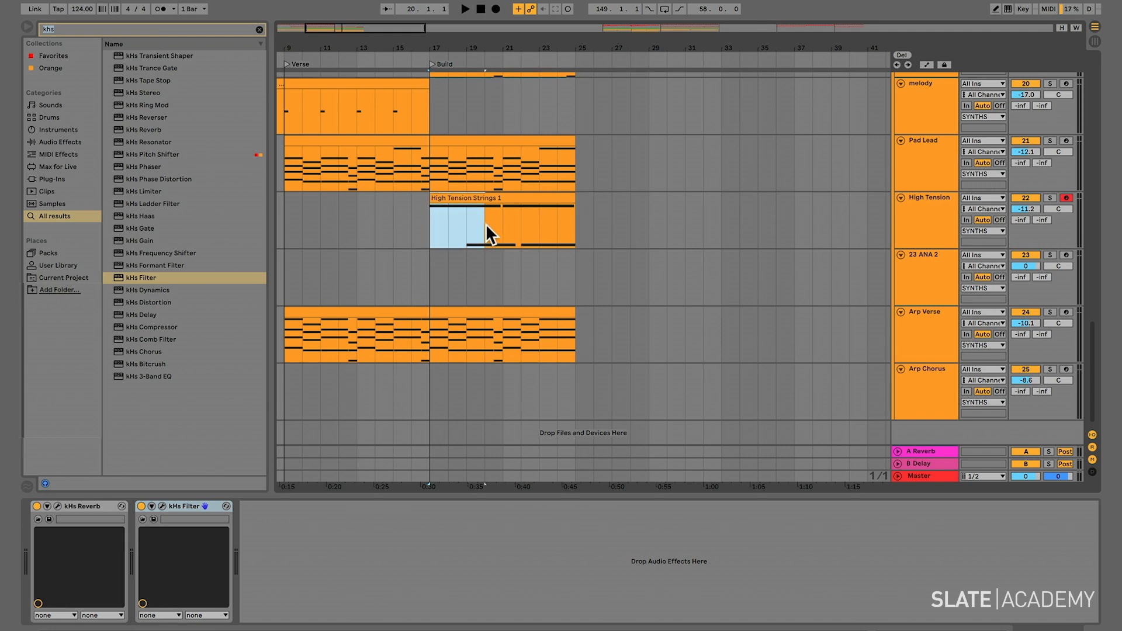
pyautogui.press('Delete')
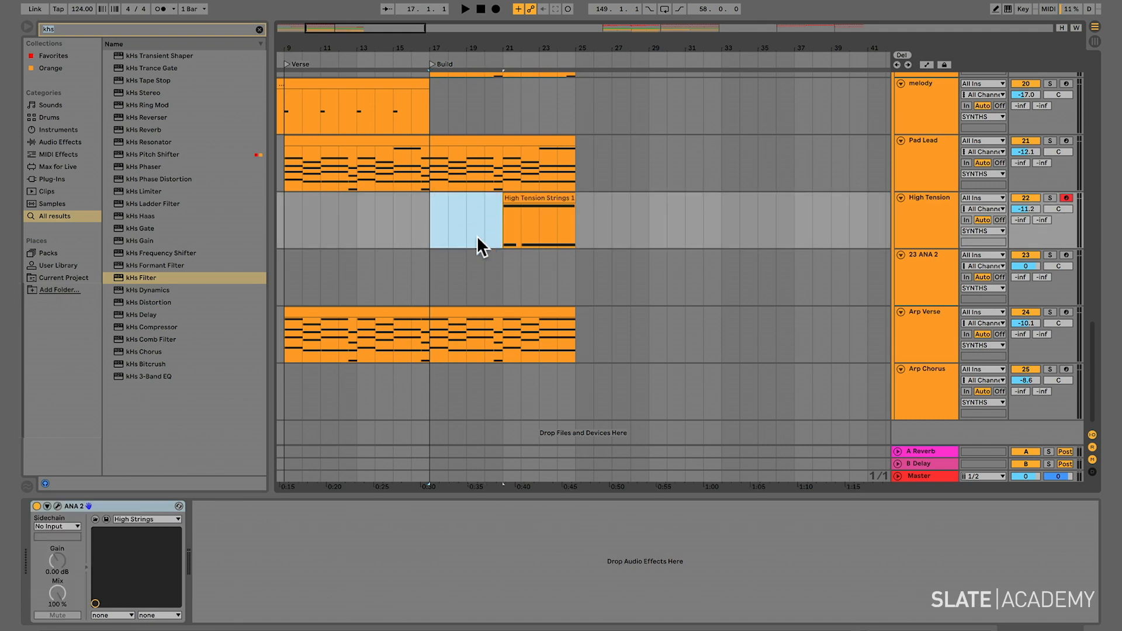
pyautogui.click(409, 217)
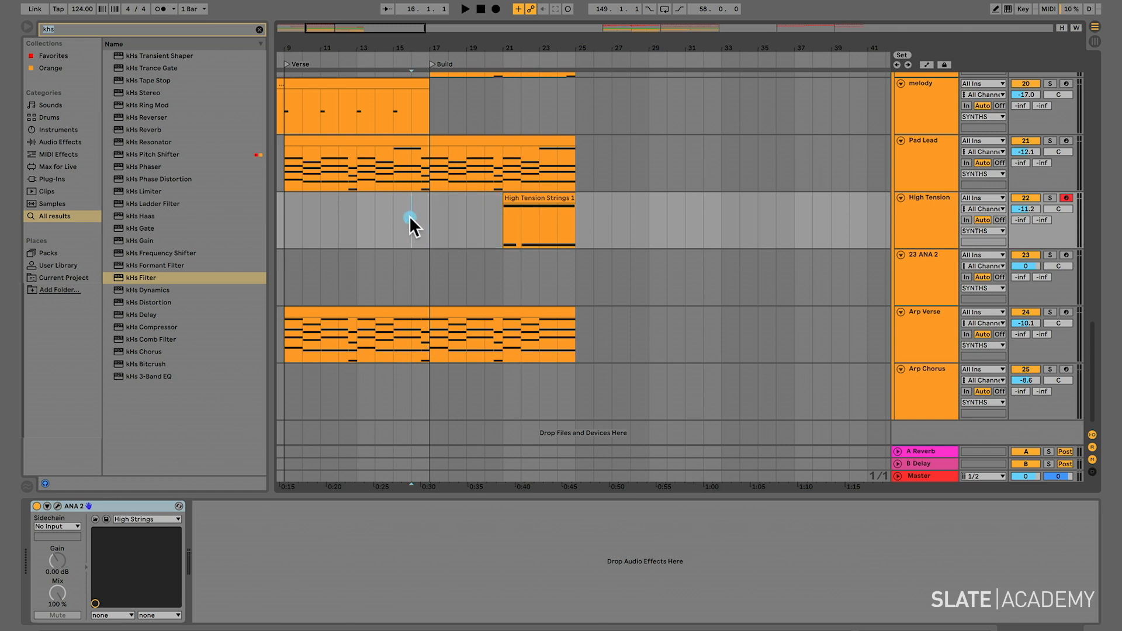
# Play the build from bar 17 and cut the Arp Verse part between bars 17 and 21.
pyautogui.press('space')
pyautogui.moveTo(431, 341); pyautogui.dragTo(503, 340)
pyautogui.press('Delete')
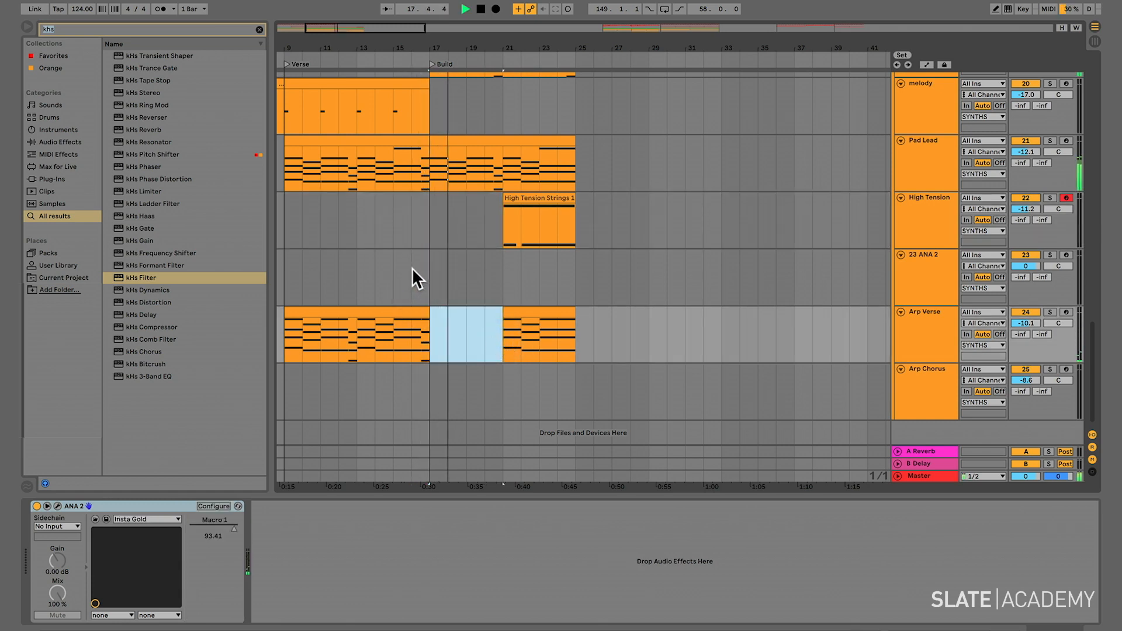
# Listen to the build through bar 25, checking the dynamic contrast across the synth tracks around bar 21.
pyautogui.click(491, 321)
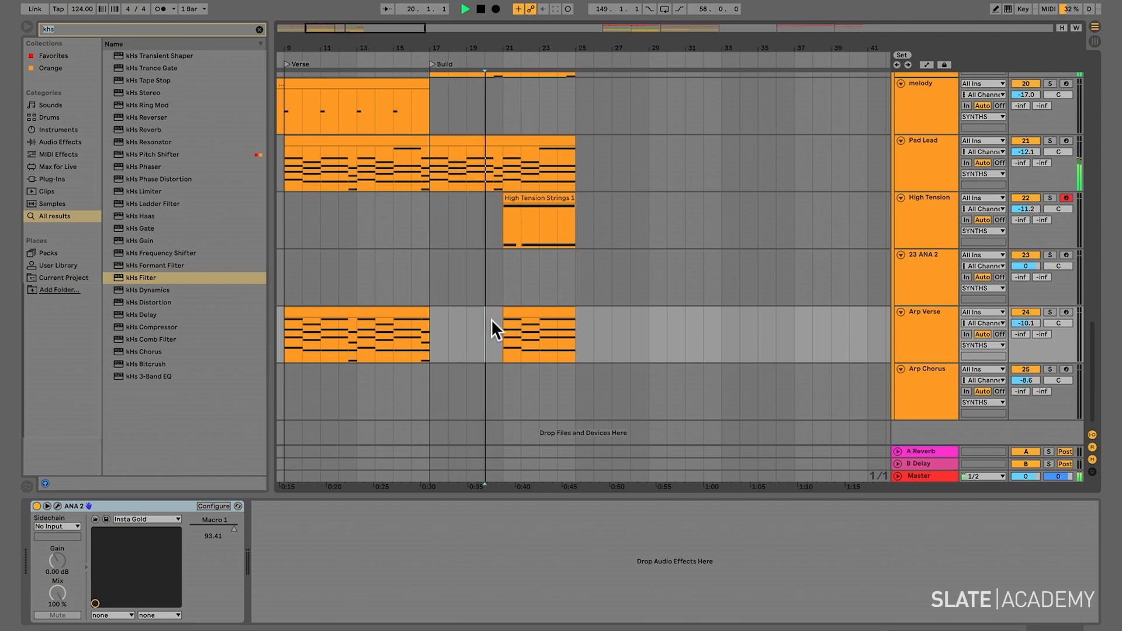
pyautogui.scroll(3, 491, 319)
pyautogui.hscroll(3, 491, 319)
pyautogui.scroll(1, 494, 318)
pyautogui.hscroll(1, 494, 318)
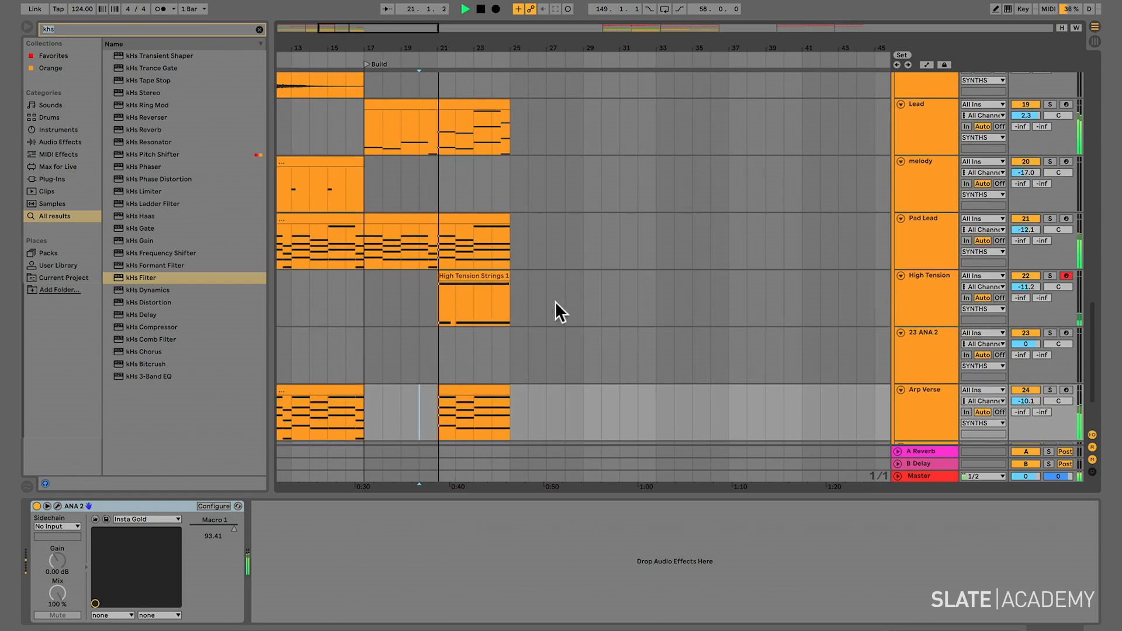
pyautogui.scroll(5, 562, 297)
pyautogui.hscroll(-1, 562, 297)
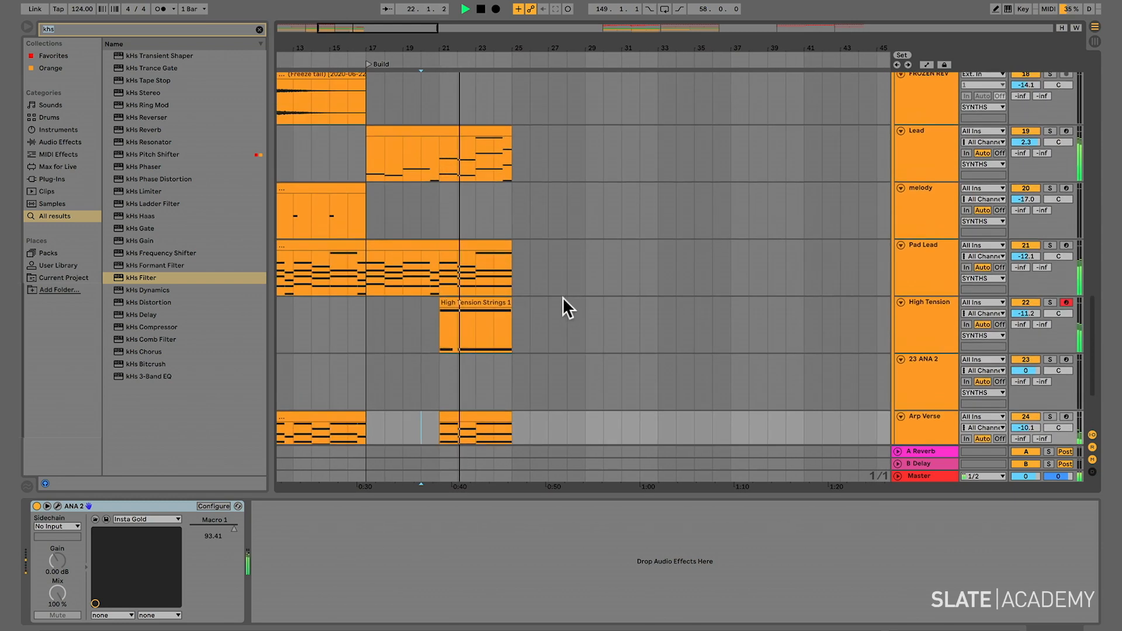
pyautogui.scroll(5, 562, 296)
pyautogui.hscroll(-1, 562, 297)
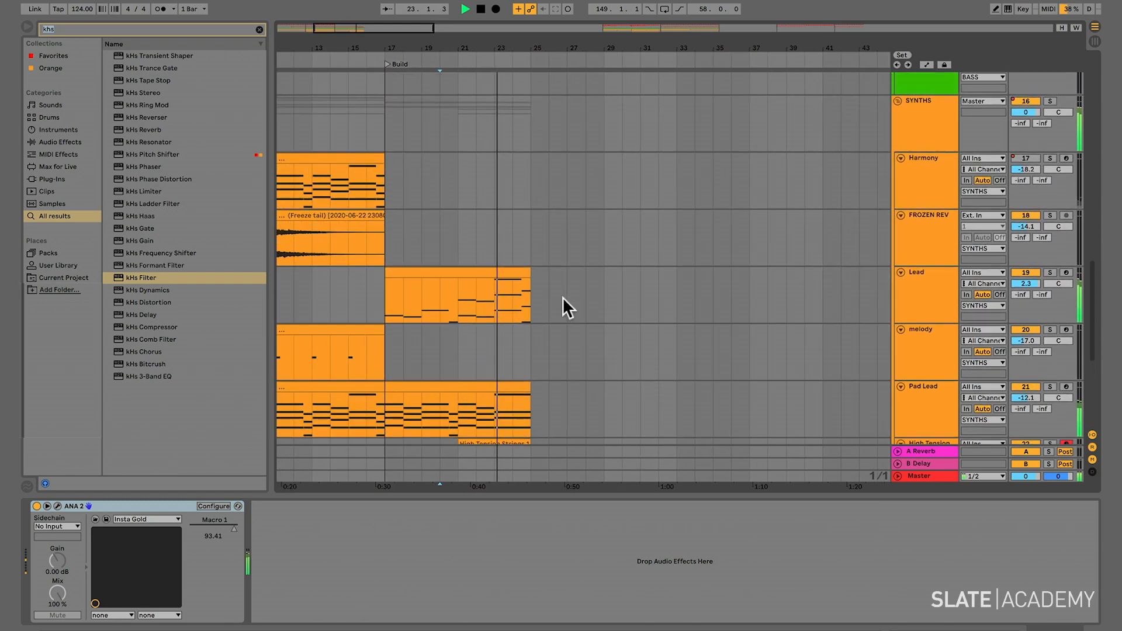
pyautogui.scroll(-2, 563, 297)
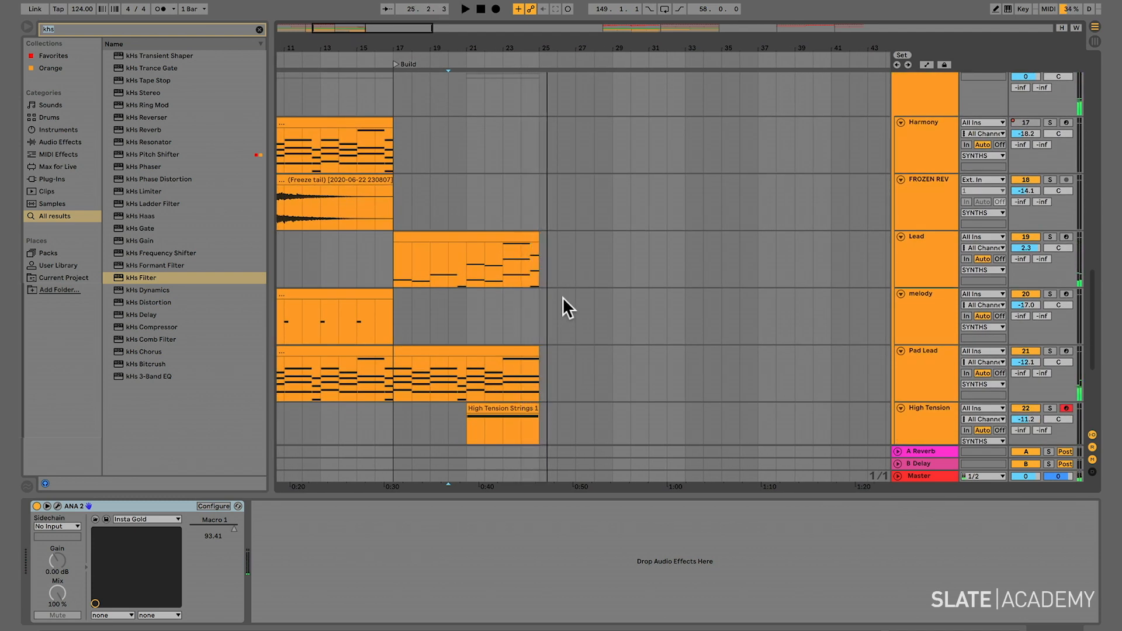
pyautogui.scroll(-5, 562, 297)
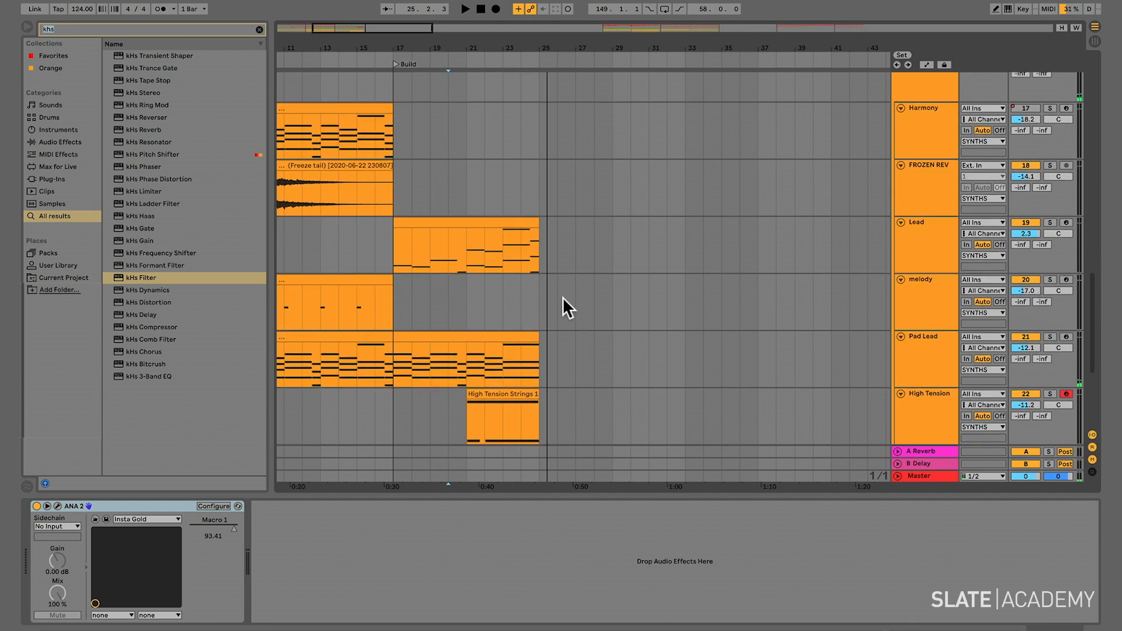
# Place SD_Tom_BigFlamFill_124.wav at bar 24 on a new audio track below Original Loop and play it.
pyautogui.scroll(10, 562, 297)
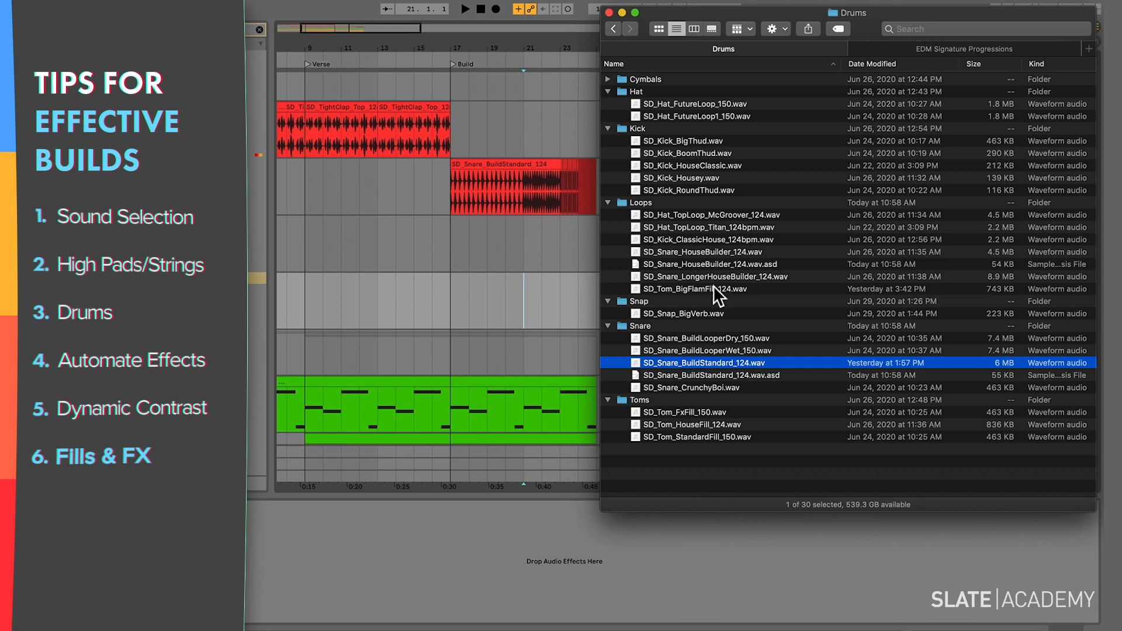
pyautogui.moveTo(714, 289); pyautogui.dragTo(577, 292)
pyautogui.click(576, 292)
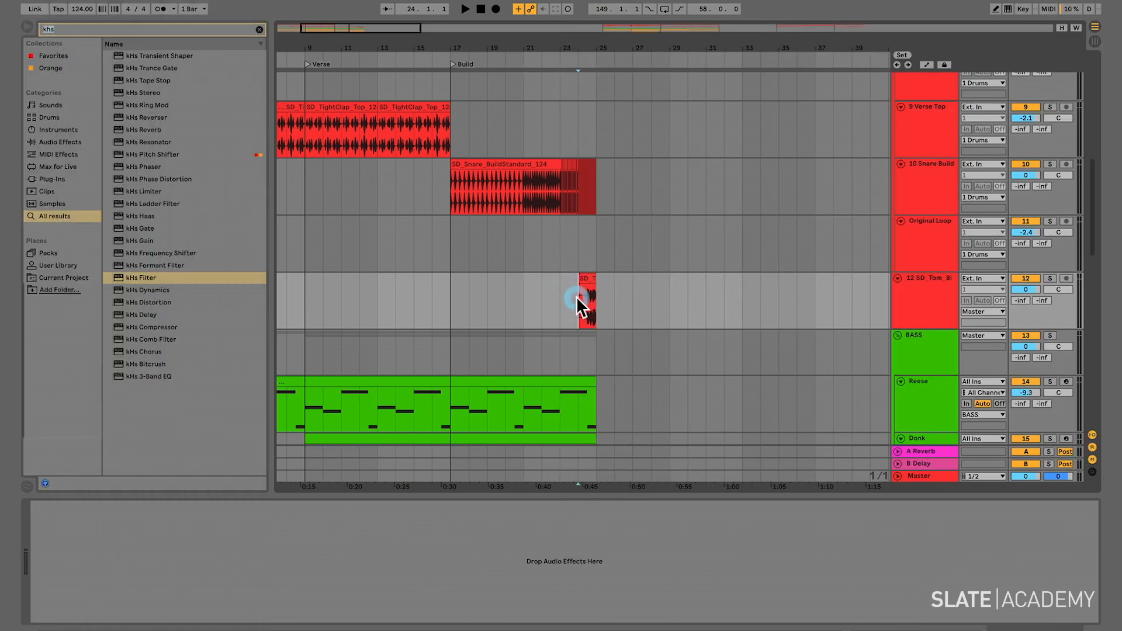
pyautogui.press('space')
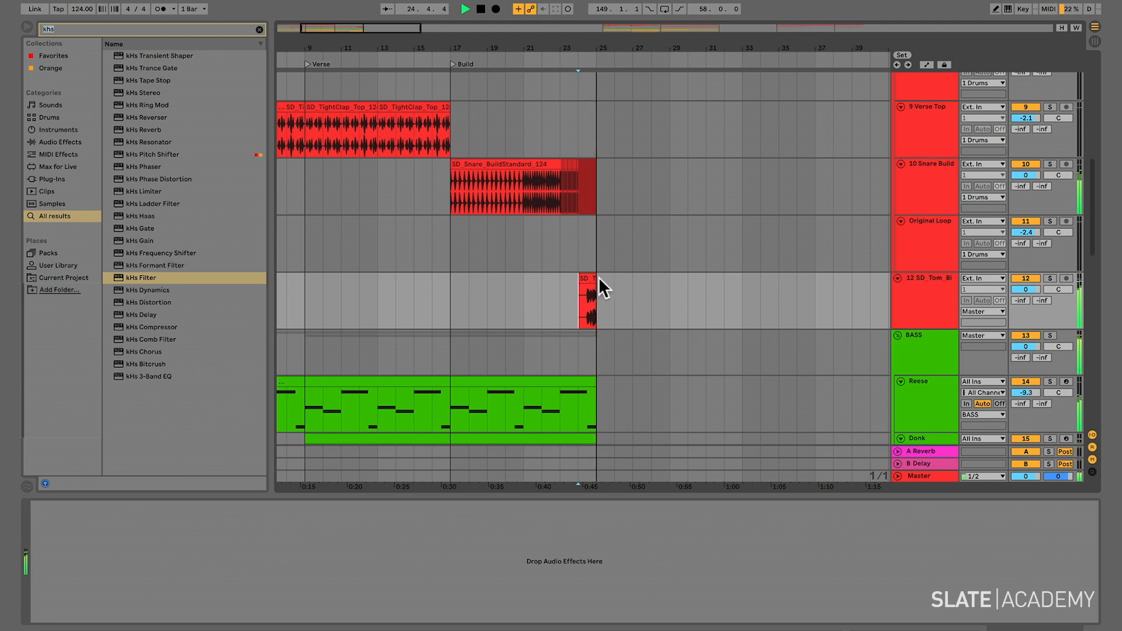
# Move the tom fill track into the drums group, raise its volume to 6.0 dB and play the fill again.
pyautogui.scroll(5, 578, 297)
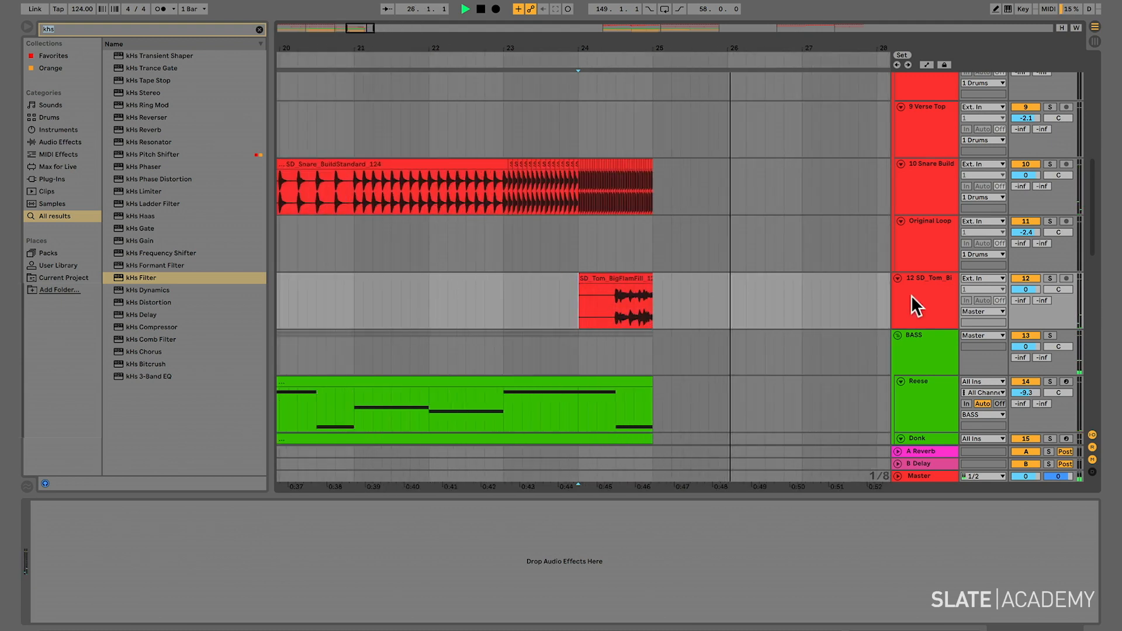
pyautogui.moveTo(910, 296); pyautogui.dragTo(930, 256)
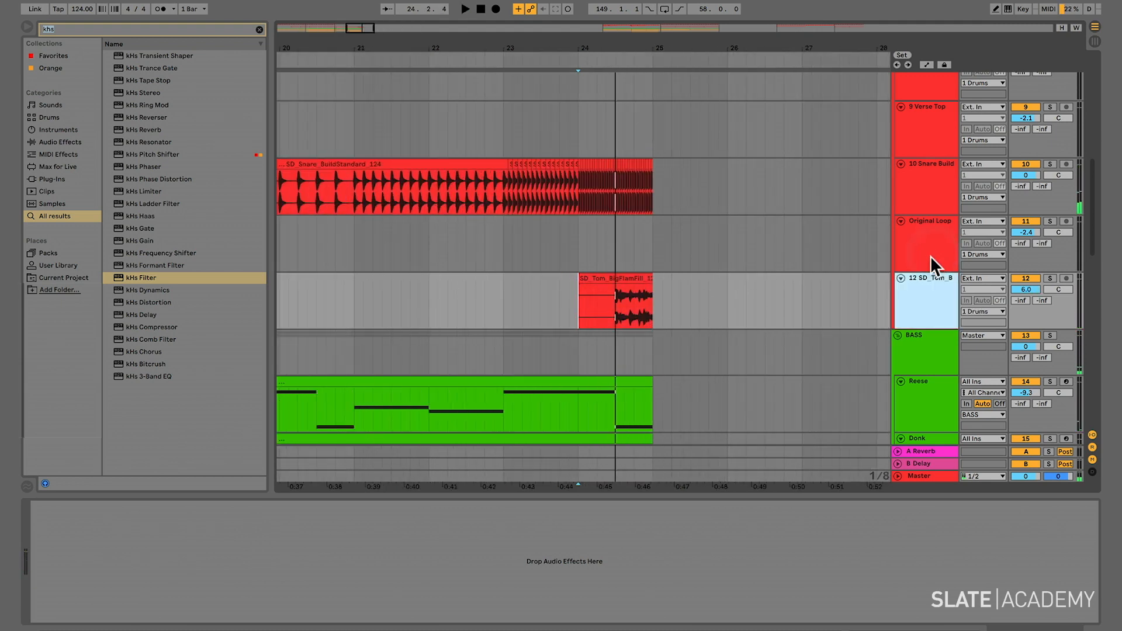
pyautogui.press('space')
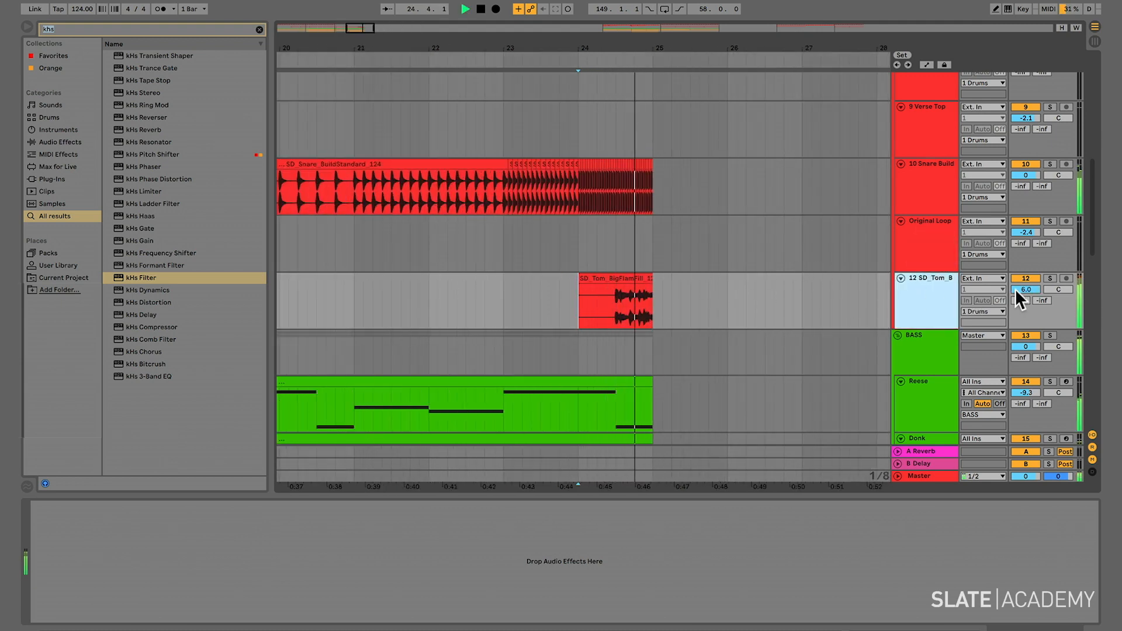
# Cut the snare build from beat 24.3 to bar 25 and play the transition into the tom fill.
pyautogui.click(651, 189)
pyautogui.press('space')
pyautogui.moveTo(651, 189); pyautogui.dragTo(615, 190)
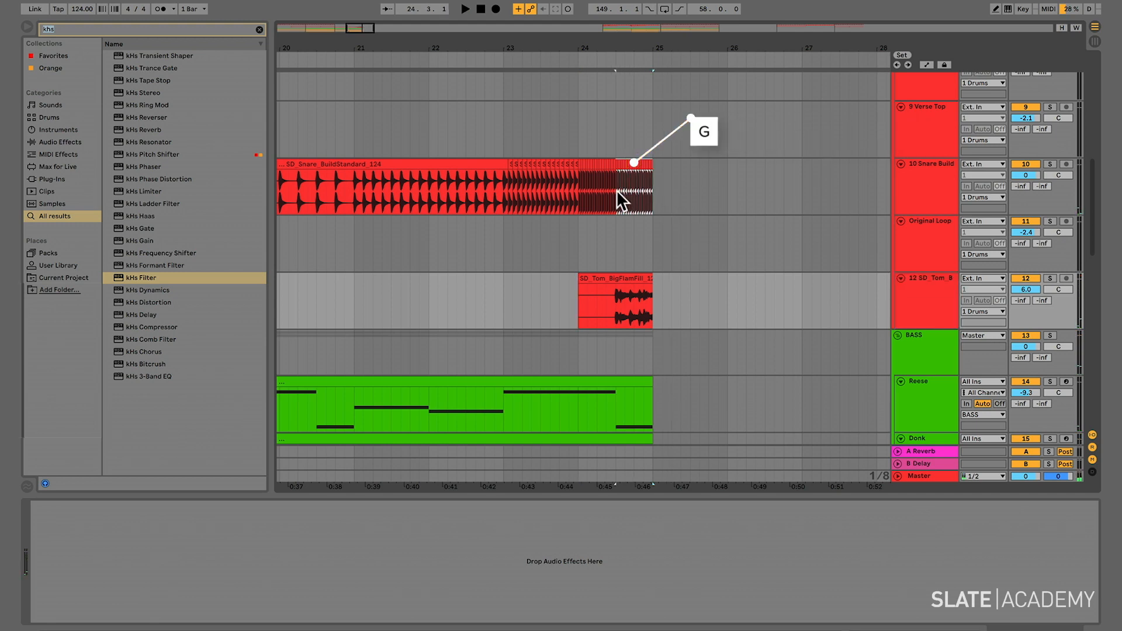
pyautogui.press('Delete')
pyautogui.click(559, 242)
pyautogui.press('space')
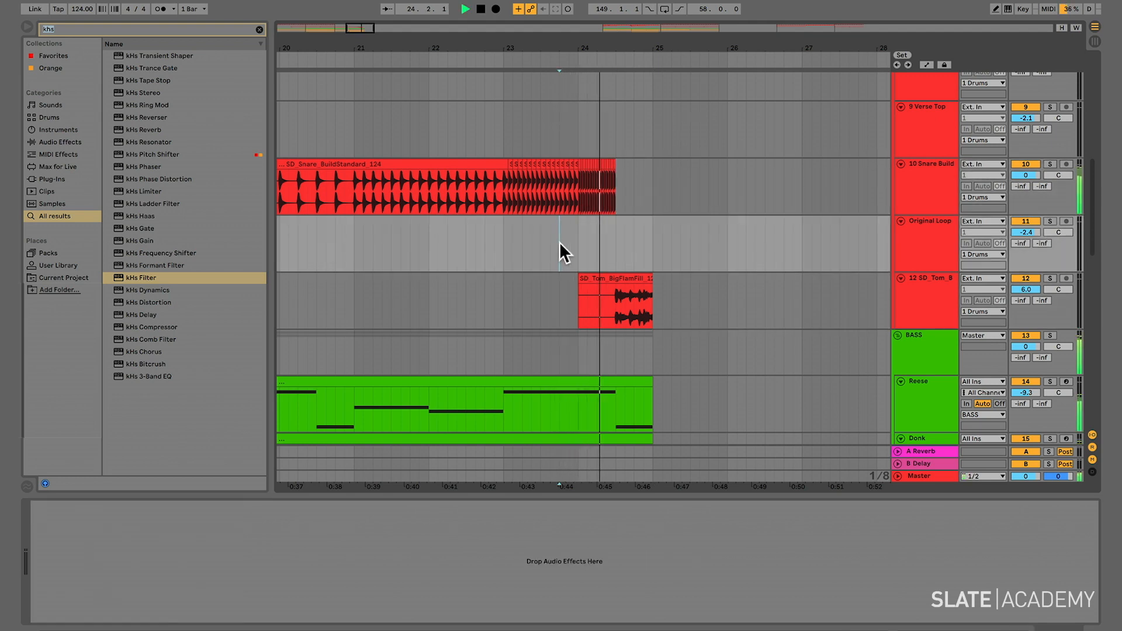
pyautogui.click(478, 233)
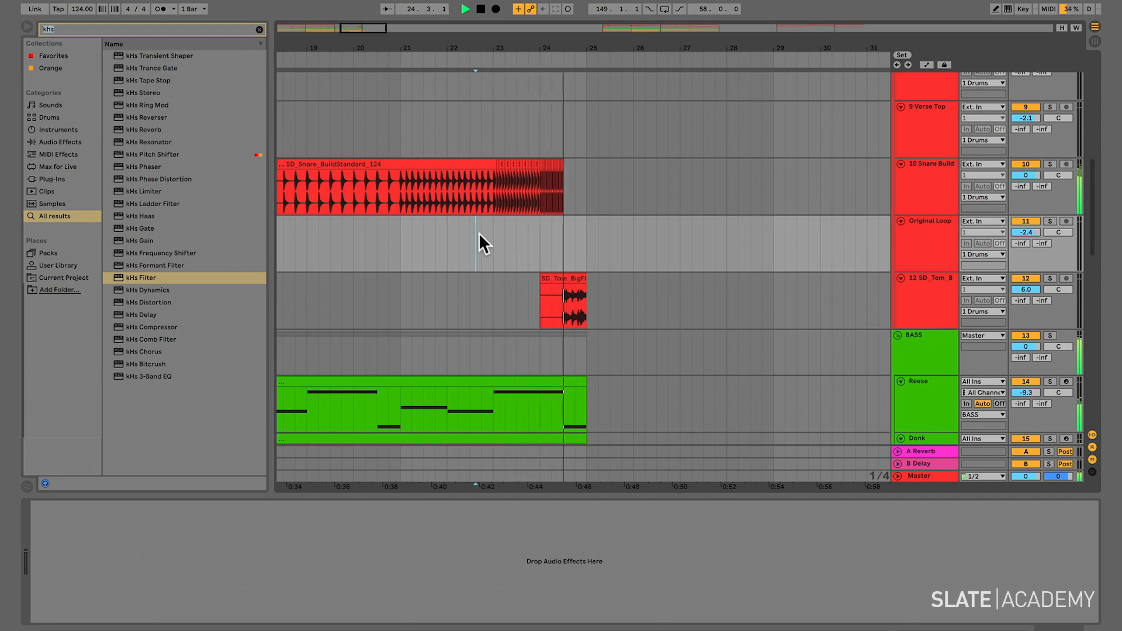
pyautogui.press('-')
pyautogui.press('space')
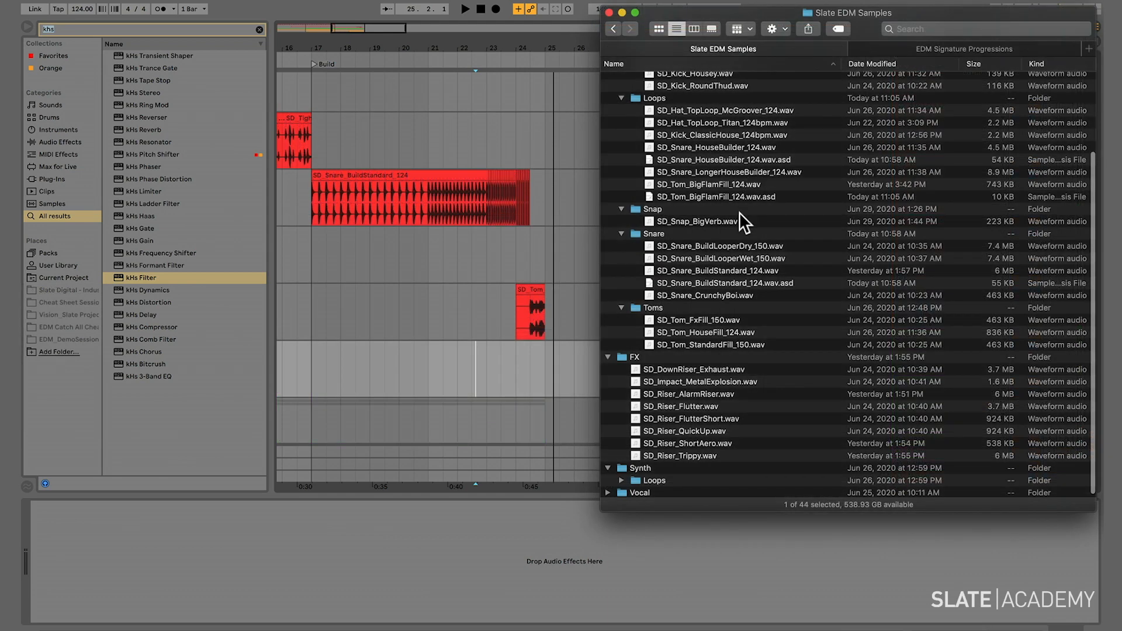
# Place SD_Riser_AlarmRiser.wav at bar 17 on a new track below the tom fill and start playback.
pyautogui.scroll(-1, 738, 229)
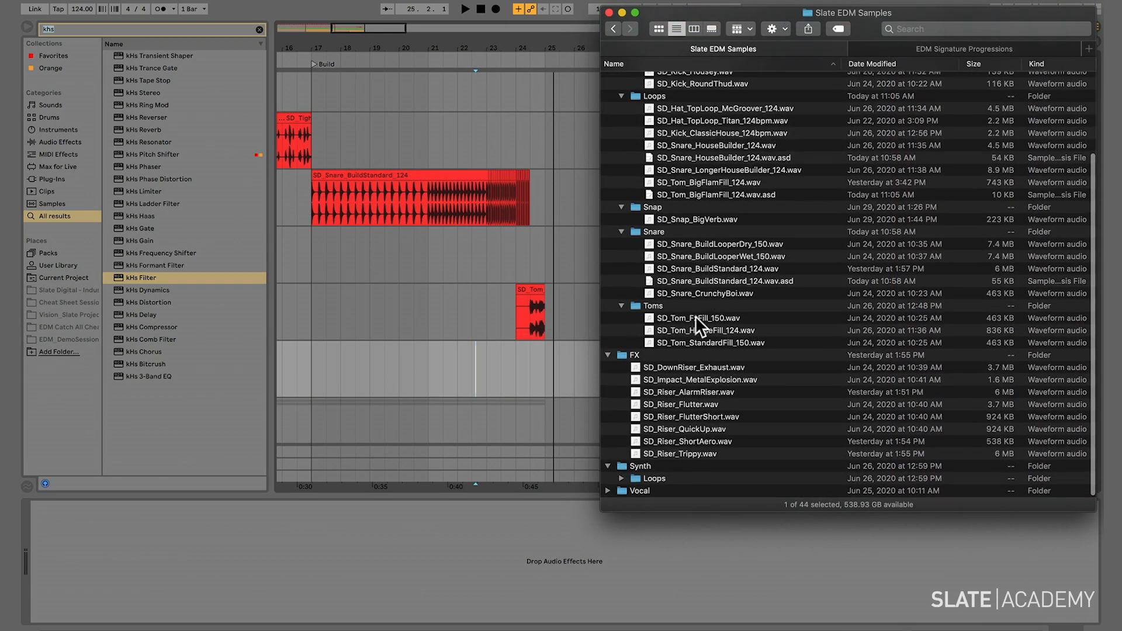
pyautogui.click(677, 390)
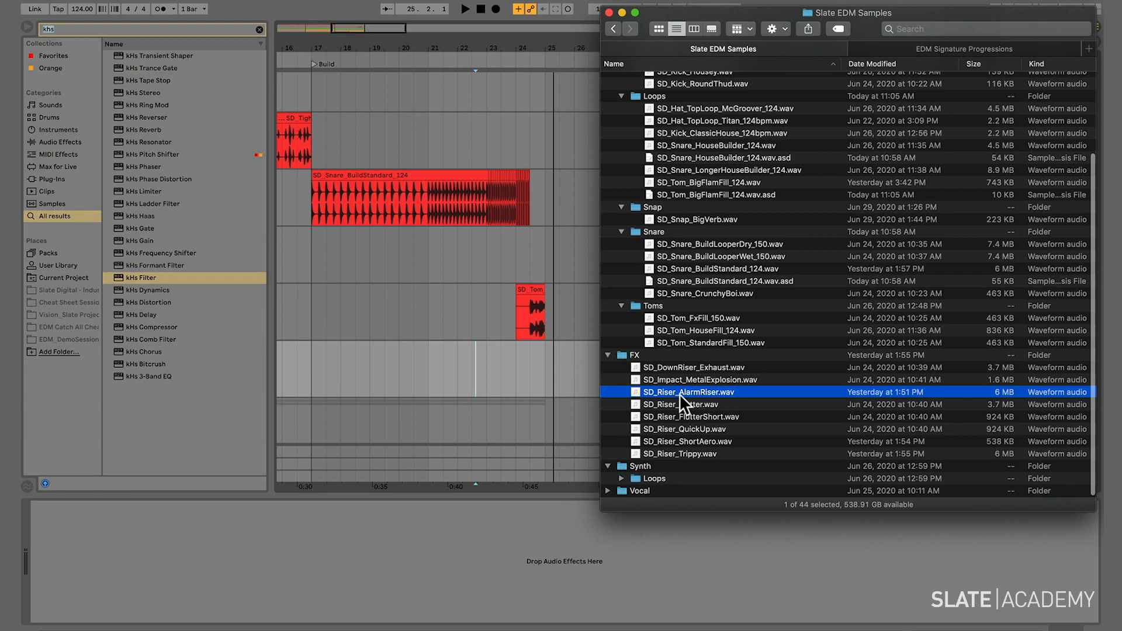
pyautogui.moveTo(679, 393); pyautogui.dragTo(313, 367)
pyautogui.press('space')
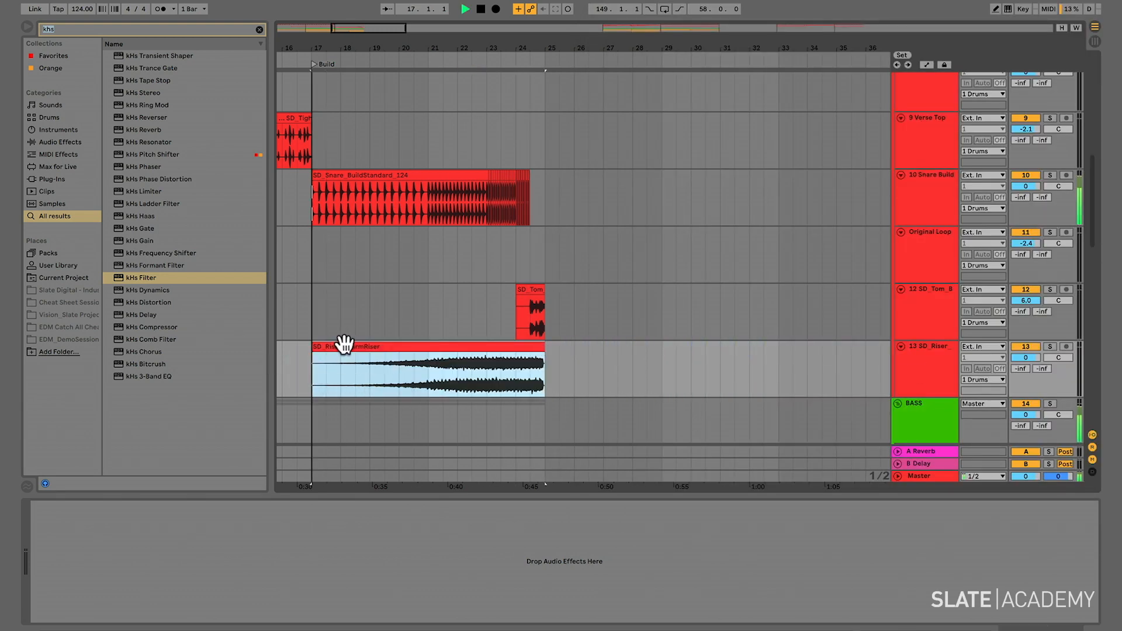
# Turn off Warp for the alarm riser clip and trim its end to bar 25.
pyautogui.doubleClick(496, 341)
pyautogui.click(163, 281)
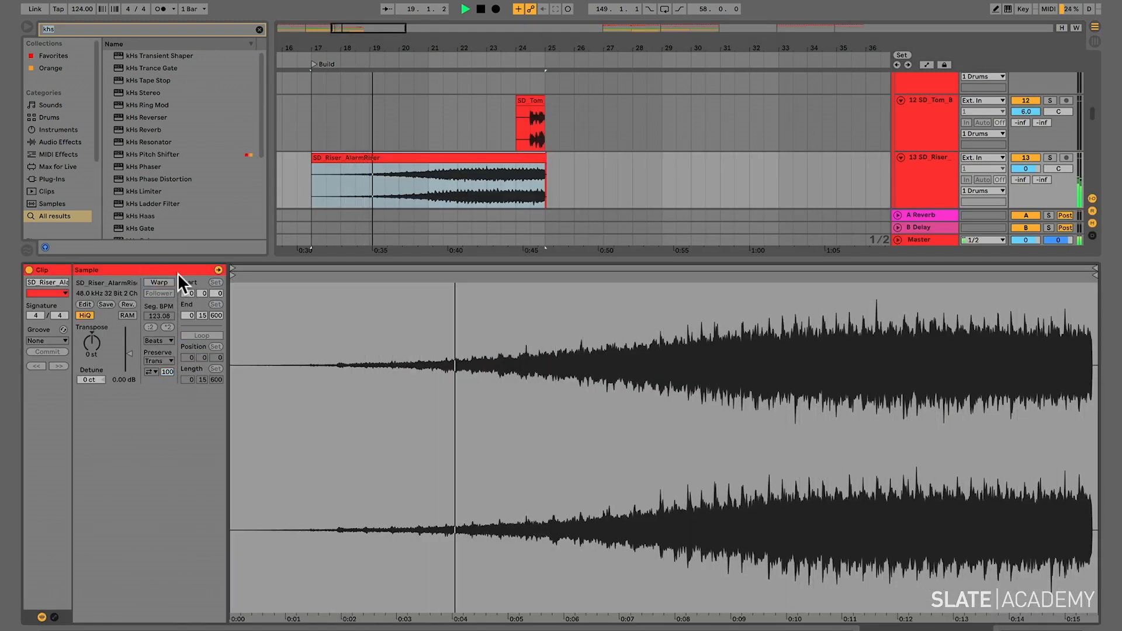
pyautogui.click(538, 193)
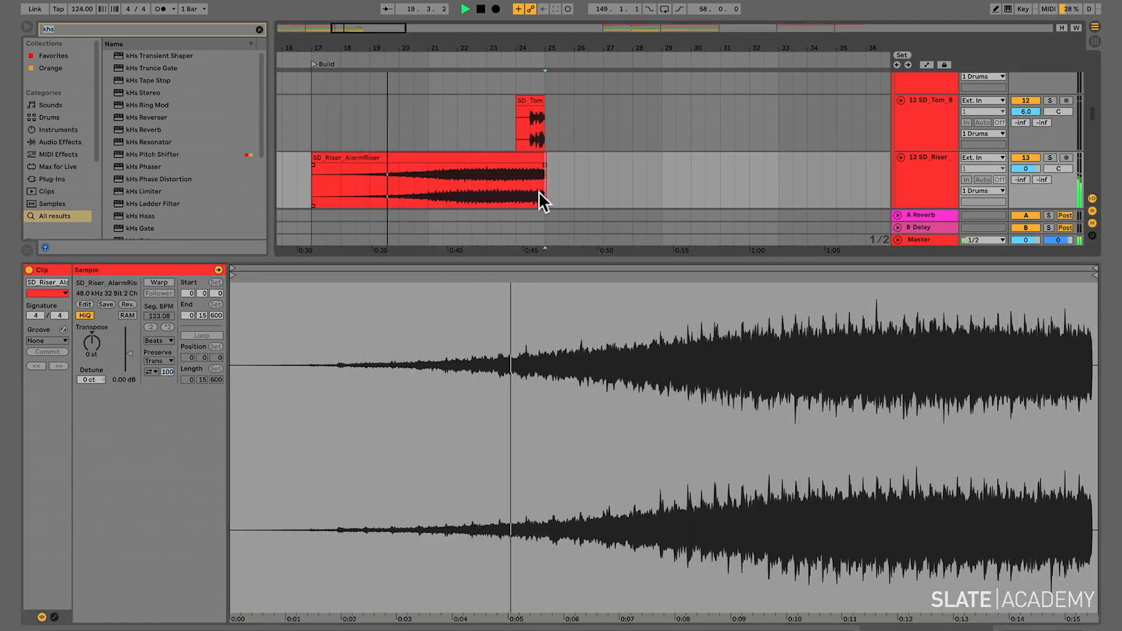
pyautogui.click(538, 257)
pyautogui.moveTo(545, 179); pyautogui.dragTo(543, 179)
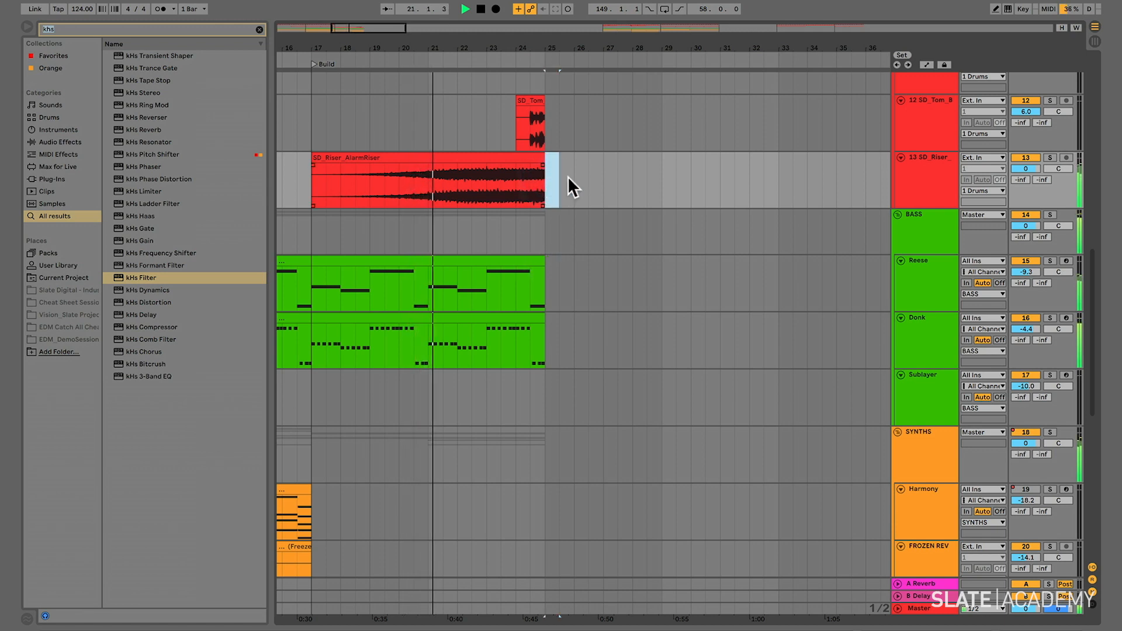
# Lower the alarm riser track's volume to -11.6 dB and play the end of the build from bar 24.
pyautogui.moveTo(1015, 168)
pyautogui.mouseDown()
pyautogui.moveTo(1014, 187)
pyautogui.moveTo(1019, 170)
pyautogui.mouseUp()
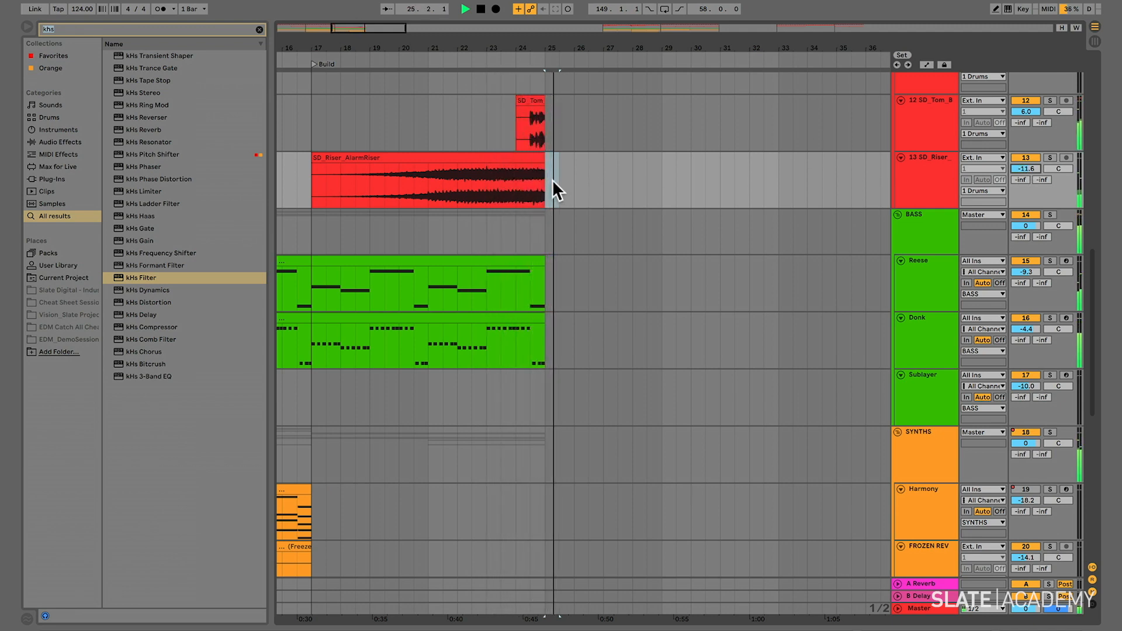
pyautogui.click(509, 177)
pyautogui.press('space')
pyautogui.press('space')
pyautogui.press('+')
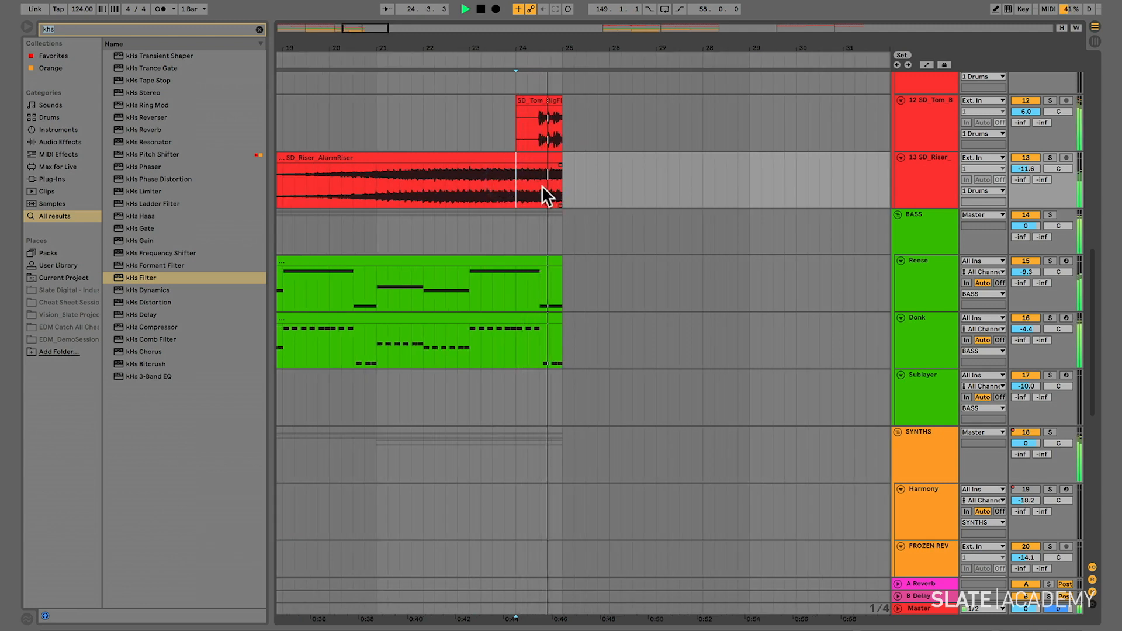
# Cut the alarm riser from beat 24.3 to bar 25 to leave room for the tom fill.
pyautogui.moveTo(542, 185); pyautogui.dragTo(563, 187)
pyautogui.press('Delete')
pyautogui.press('space')
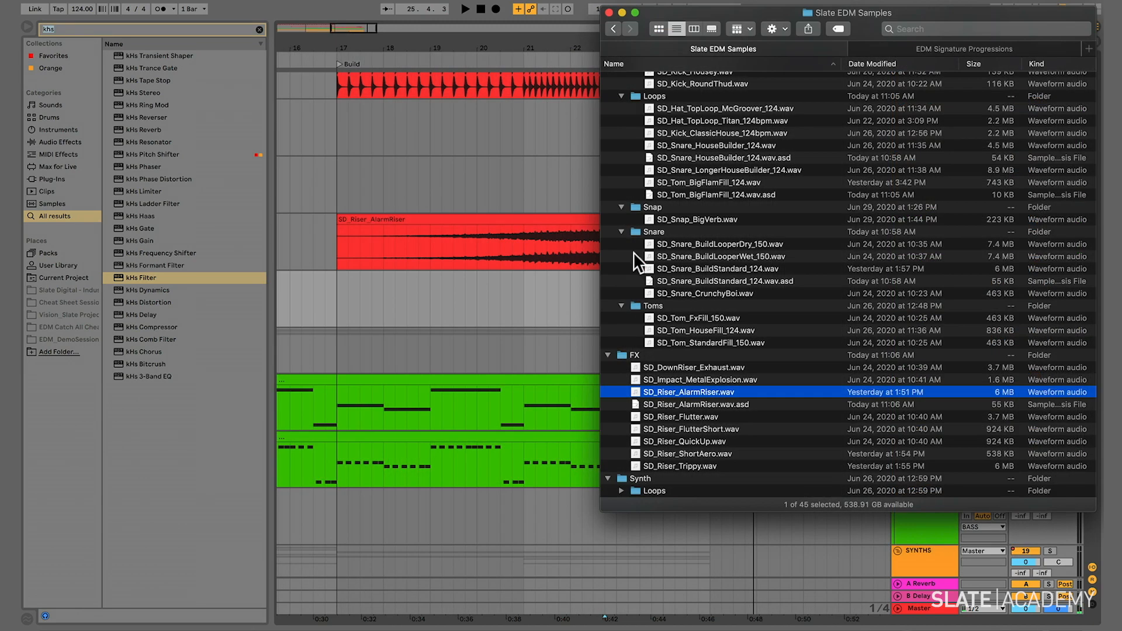
# Place SD_Riser_ShortAero.wav around beat 24.2 on a new track below the alarm riser and inspect its clip settings.
pyautogui.click(746, 430)
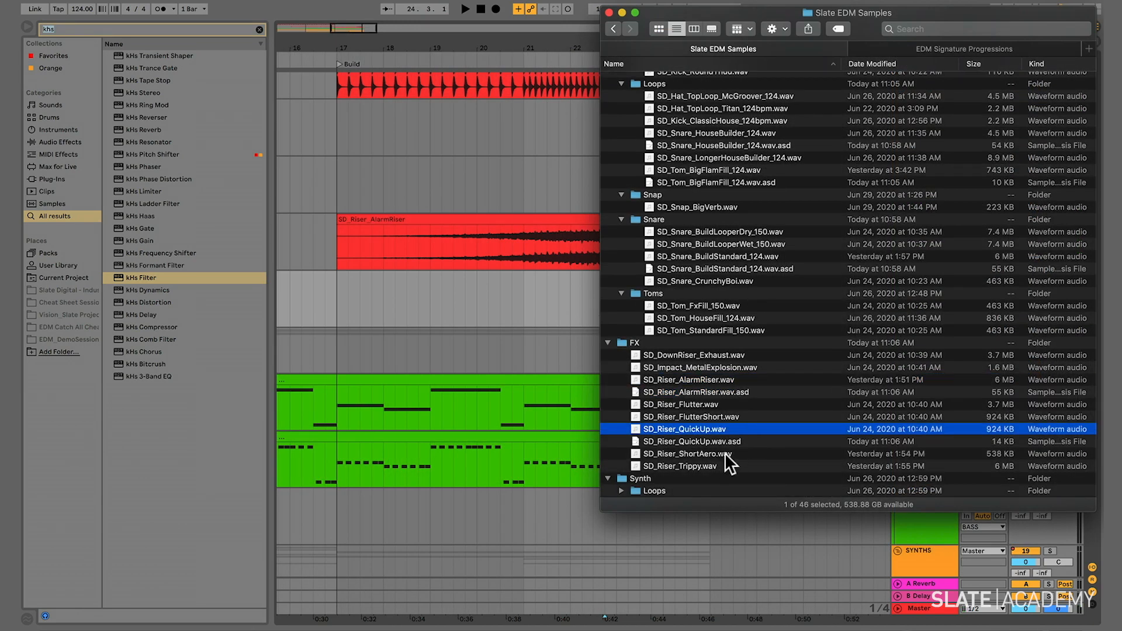
pyautogui.moveTo(724, 452); pyautogui.dragTo(679, 299)
pyautogui.doubleClick(691, 275)
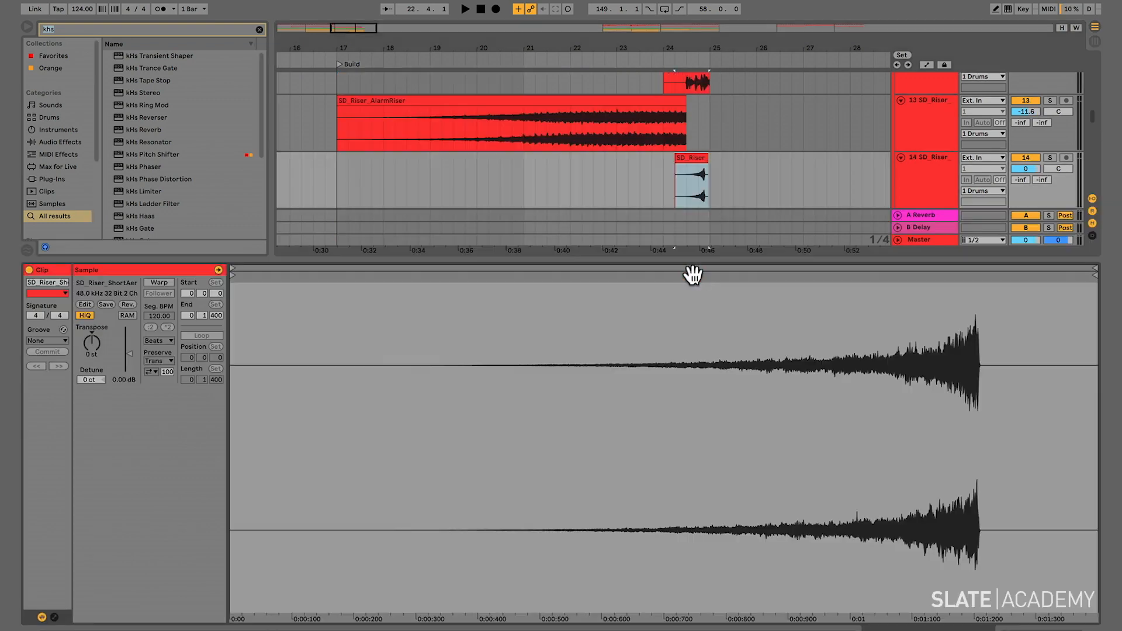
pyautogui.click(693, 275)
pyautogui.click(212, 257)
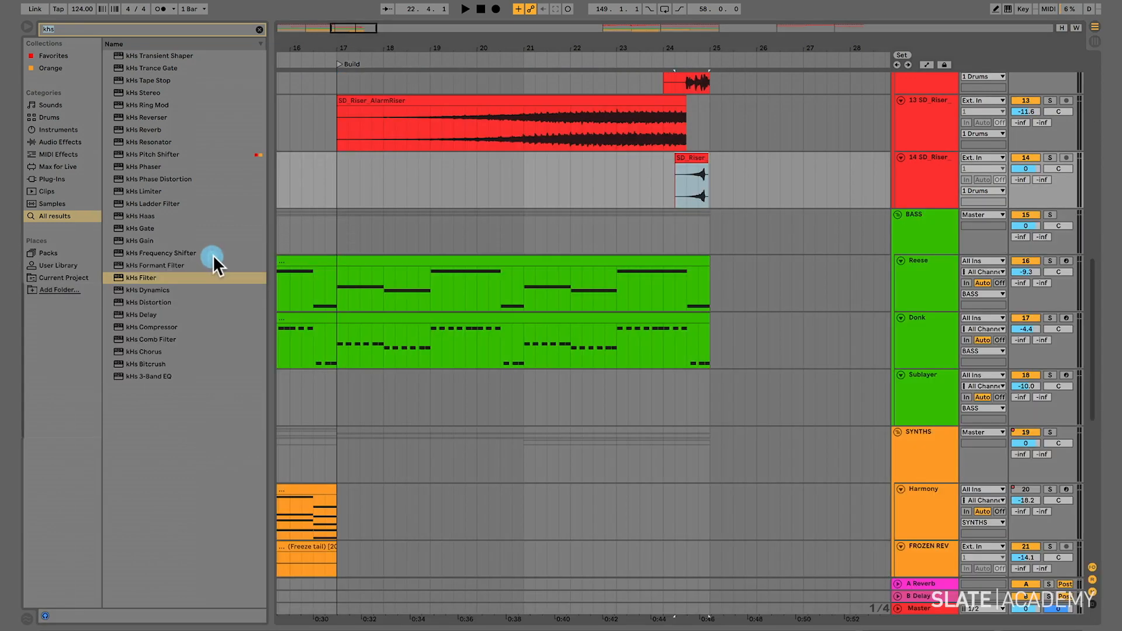
# Shift the ShortAero riser clip so that its waveform peak lands exactly on bar 25.
pyautogui.click(710, 166)
pyautogui.press('+')
pyautogui.press('+')
pyautogui.press('+')
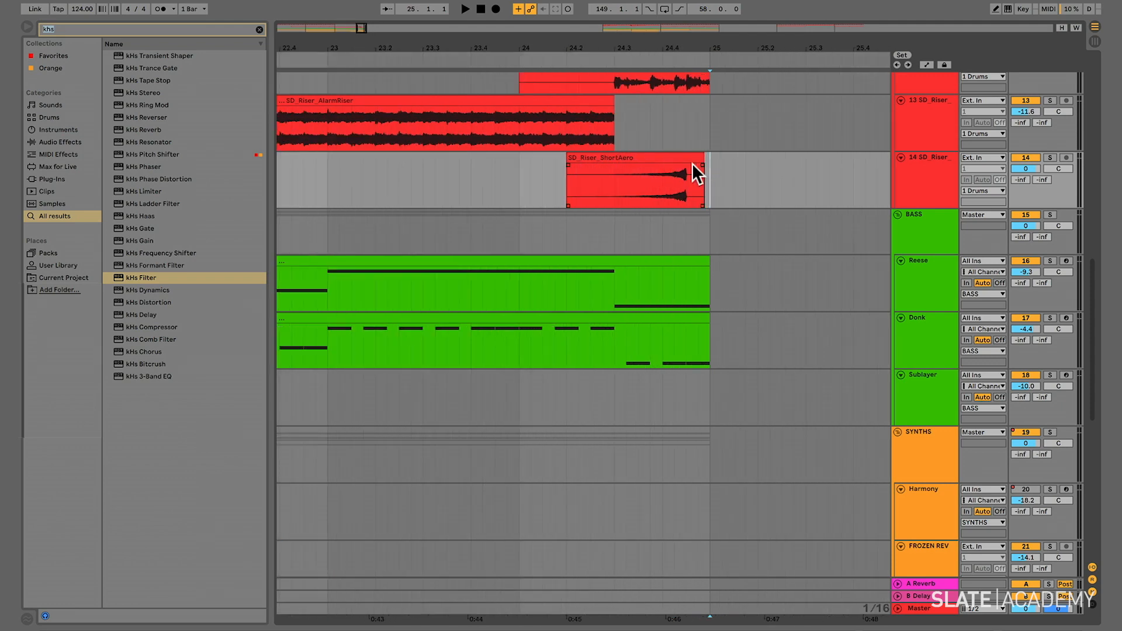
pyautogui.moveTo(689, 157); pyautogui.dragTo(712, 156)
pyautogui.click(472, 184)
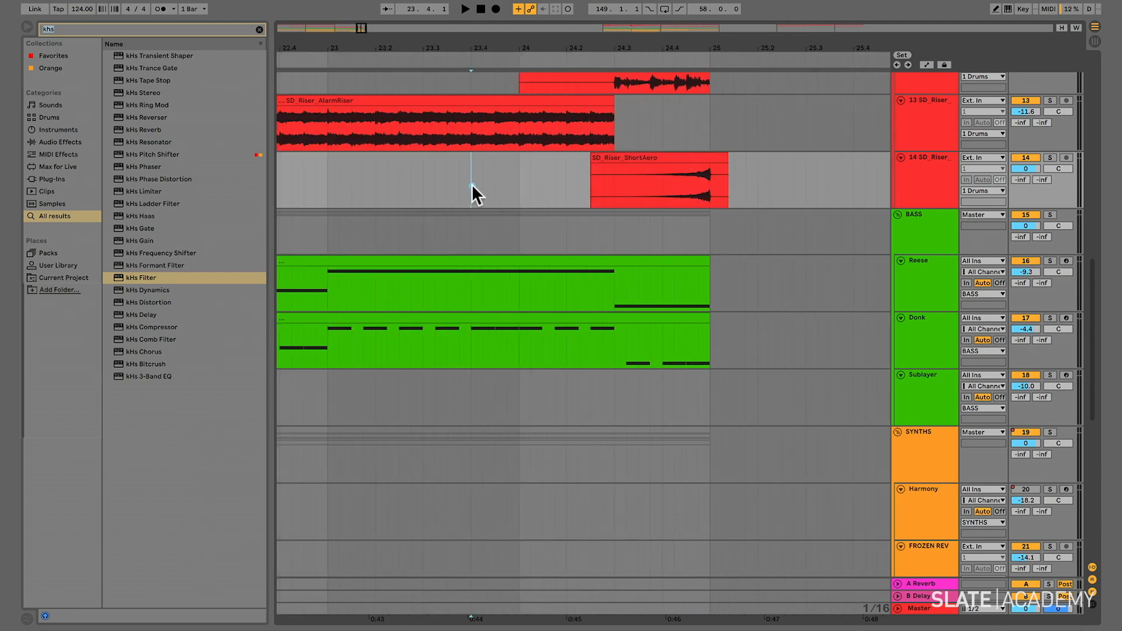
# Play the end of the build with the ShortAero riser and lower its track volume to -5.4 dB.
pyautogui.press('space')
pyautogui.press('-')
pyautogui.scroll(2, 471, 184)
pyautogui.hscroll(-2, 471, 184)
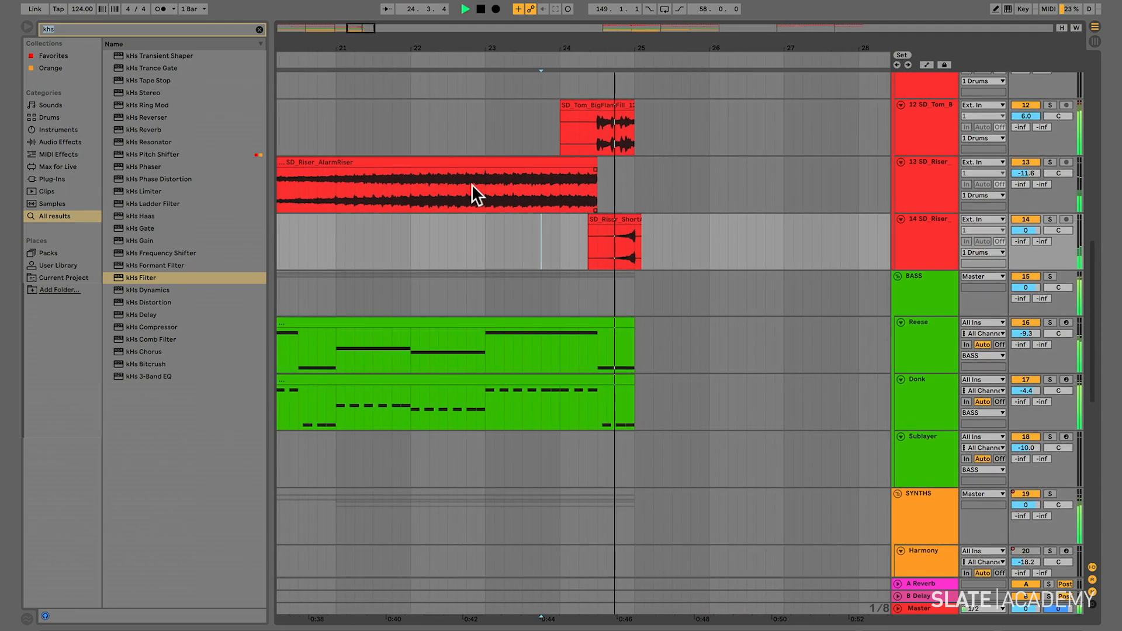
pyautogui.click(483, 234)
pyautogui.press('space')
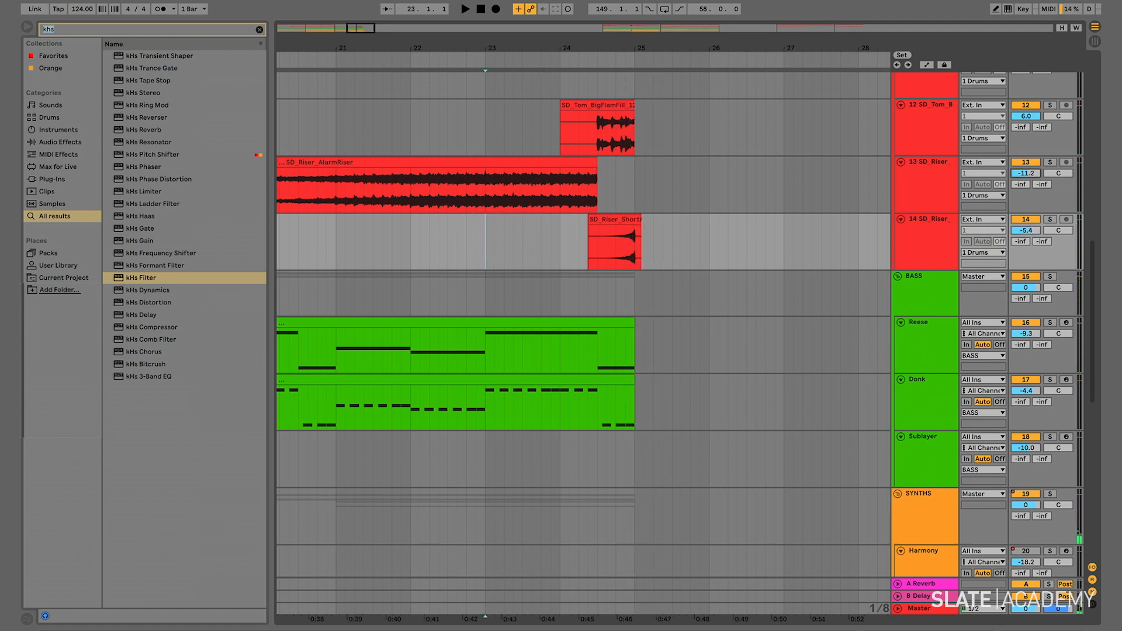
# Play the build from bar 23 and raise the alarm riser track's volume to -10.2 dB.
pyautogui.press('space')
pyautogui.scroll(1, 684, 198)
pyautogui.hscroll(-2, 684, 199)
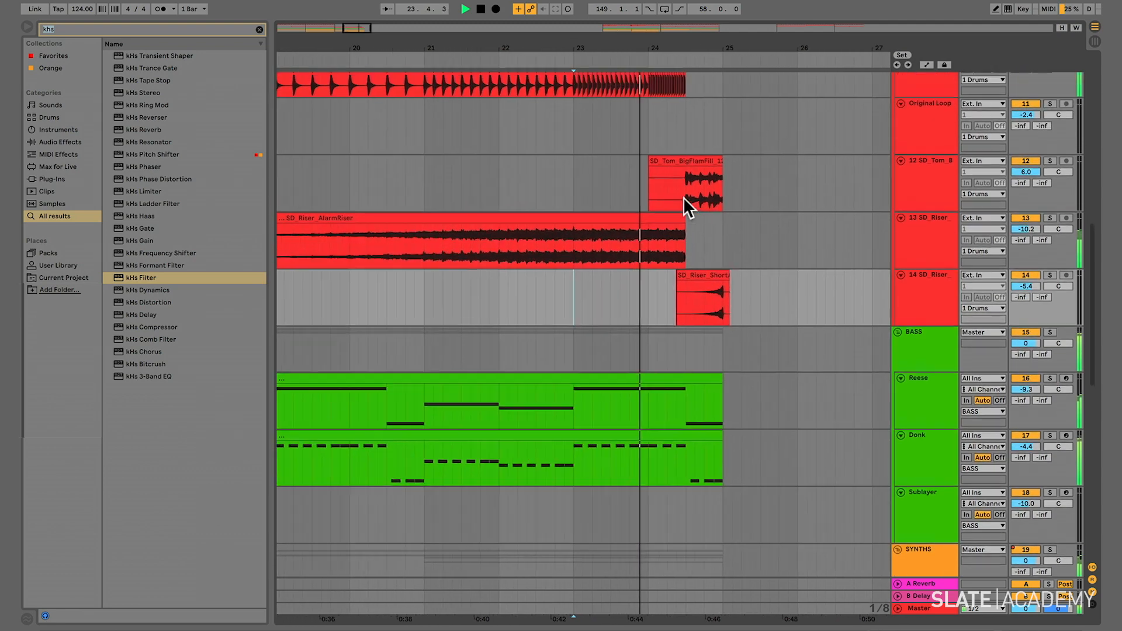
pyautogui.scroll(1, 682, 198)
pyautogui.hscroll(-2, 682, 197)
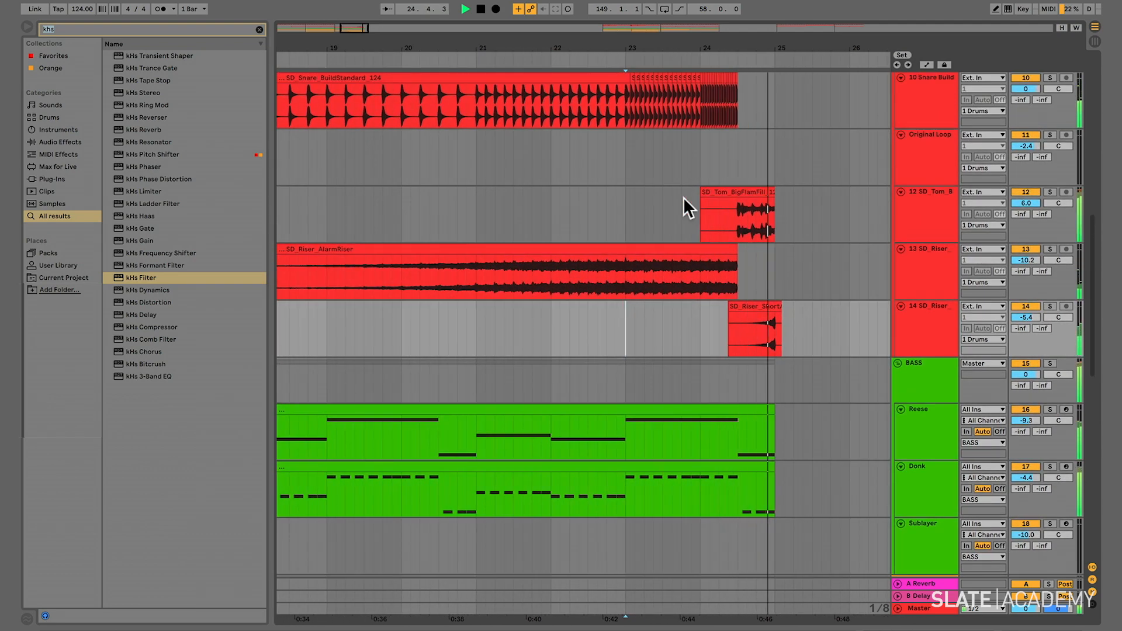
# Show the automation and set the end point of the Snare Build's kHs Reverb Mix ramp to 0.60 at beat 24.3.
pyautogui.click(697, 107)
pyautogui.press('space')
pyautogui.press('a')
pyautogui.scroll(2, 696, 106)
pyautogui.hscroll(-1, 696, 106)
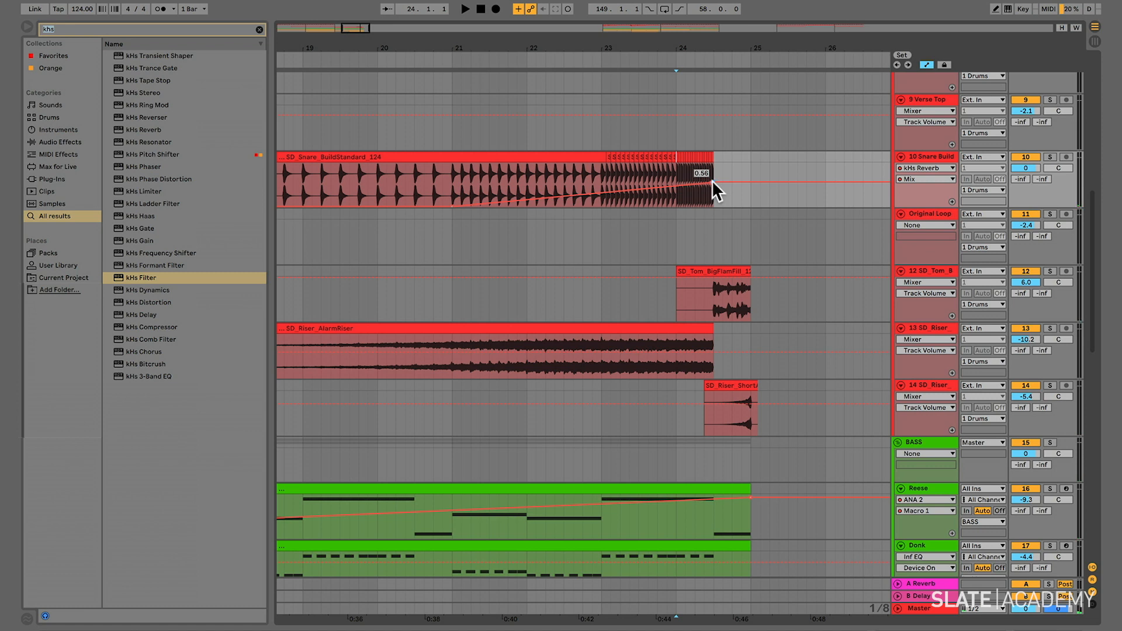
pyautogui.moveTo(714, 181); pyautogui.dragTo(714, 206)
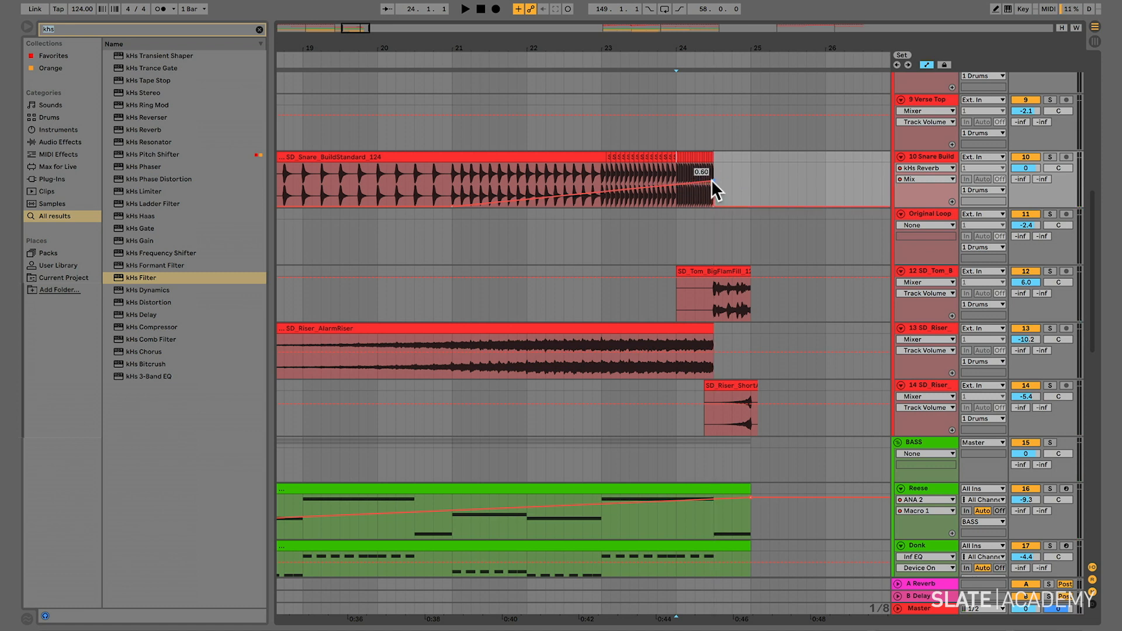
# Shape the Snare Build's kHs Filter Cutoff automation into a rising curve ending at about 0.56, and play it back.
pyautogui.click(941, 168)
pyautogui.click(938, 195)
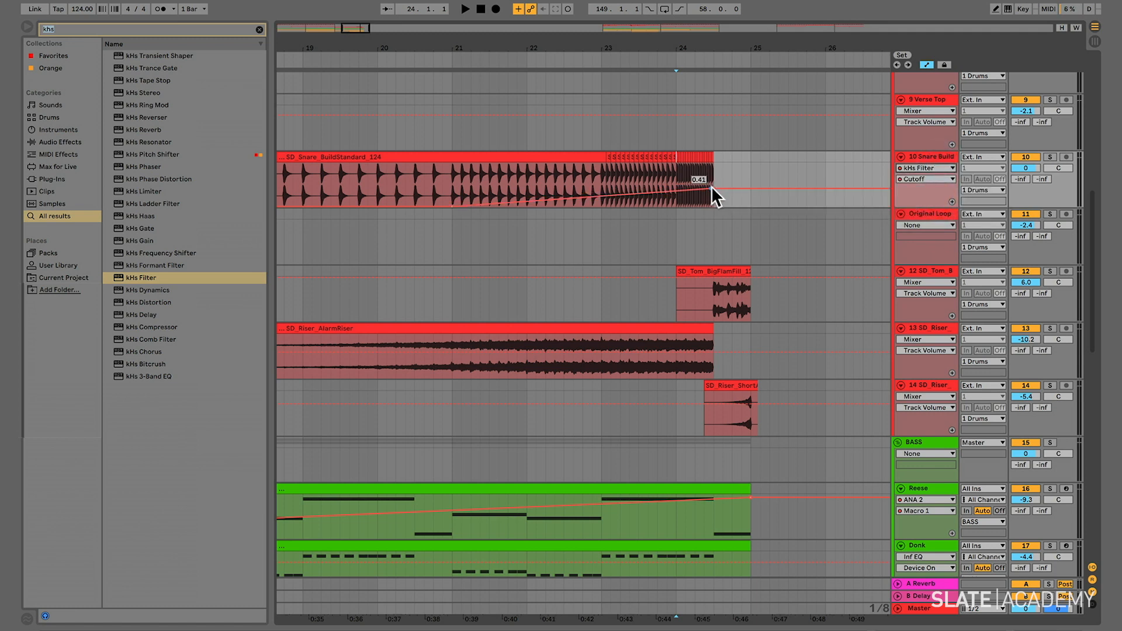
pyautogui.moveTo(714, 192)
pyautogui.mouseDown()
pyautogui.moveTo(713, 182)
pyautogui.moveTo(687, 191)
pyautogui.mouseUp()
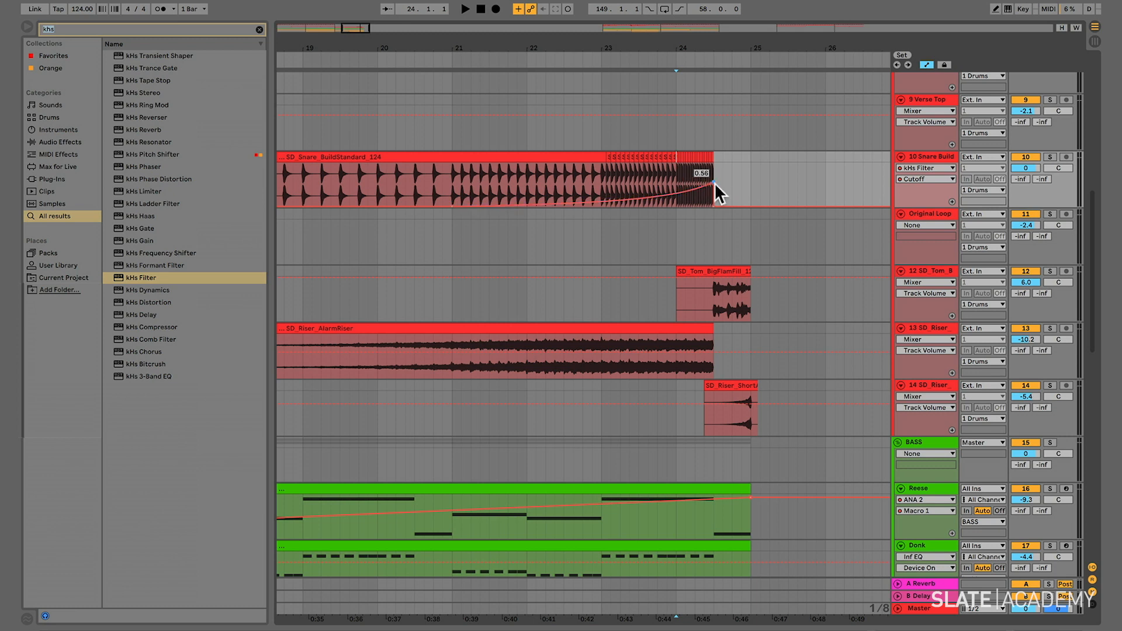
pyautogui.click(636, 184)
pyautogui.press('space')
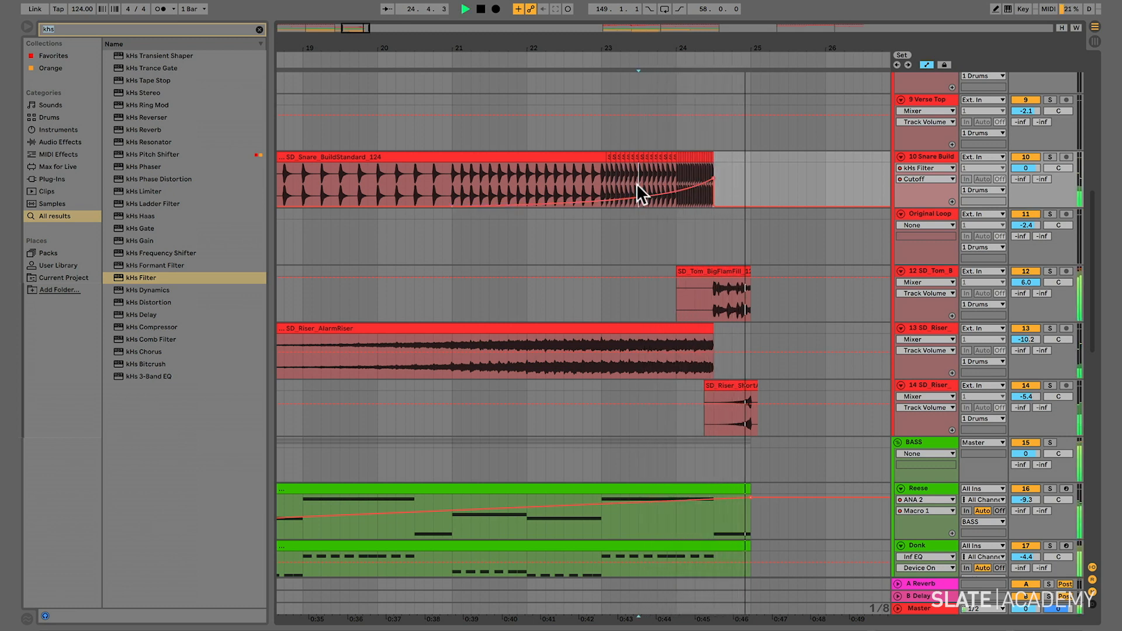
pyautogui.press('space')
# Hide the automation and lower the ShortAero riser track's volume to -9.1 dB.
pyautogui.press('a')
pyautogui.click(699, 406)
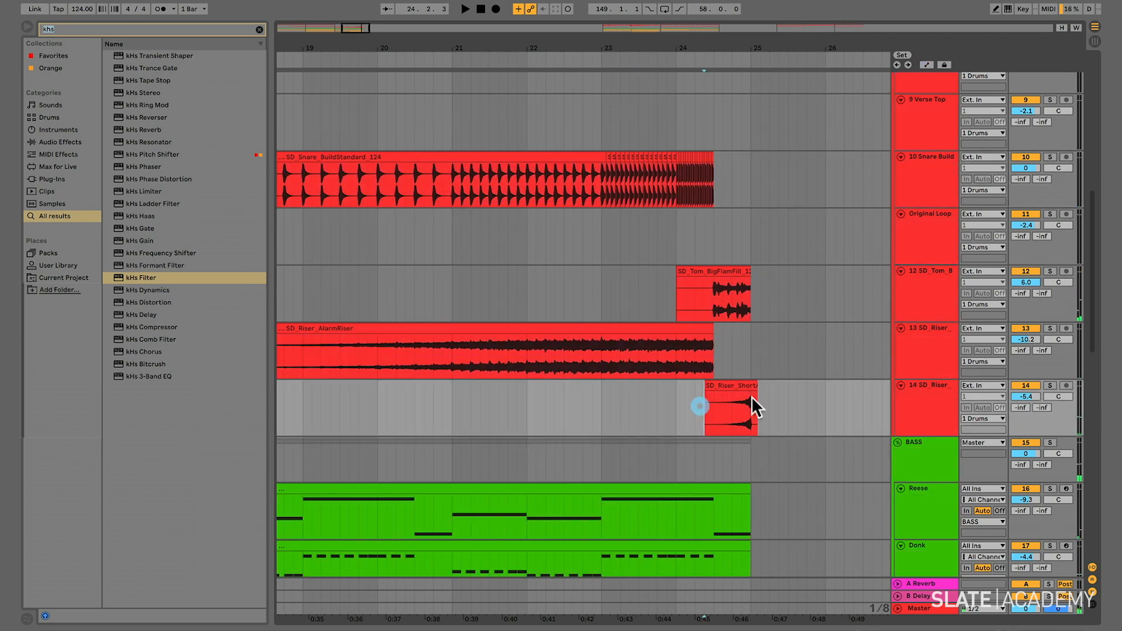
pyautogui.moveTo(1027, 393); pyautogui.dragTo(1027, 409)
pyautogui.hscroll(-1, 488, 402)
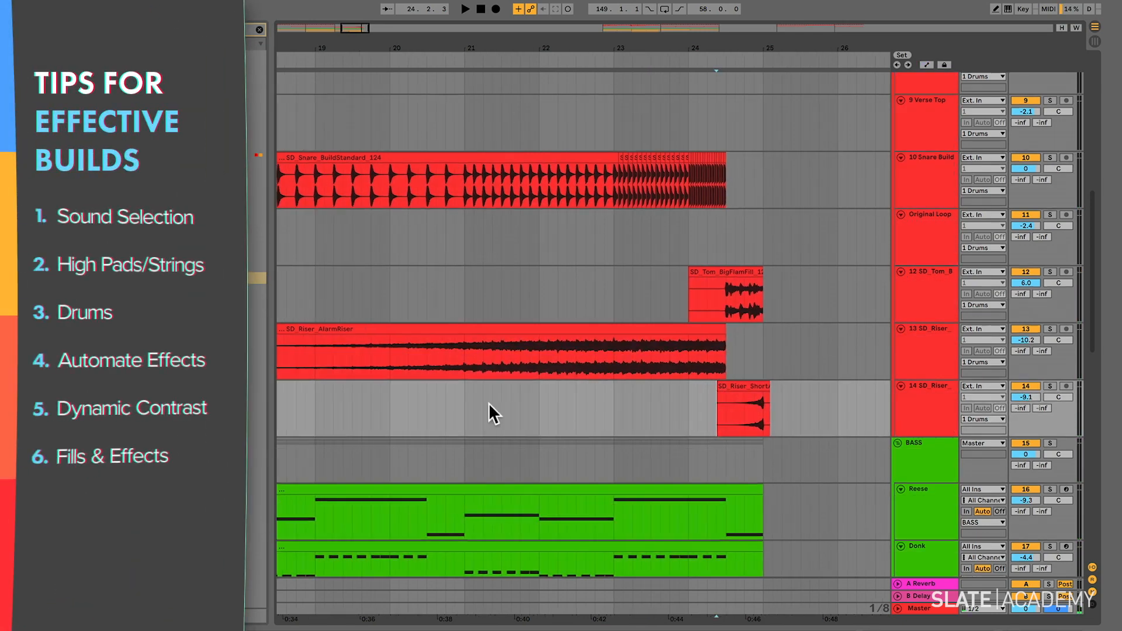
# Add a new MIDI track directly below the 26 ANA 2 track in the synths group.
pyautogui.hscroll(-5, 488, 402)
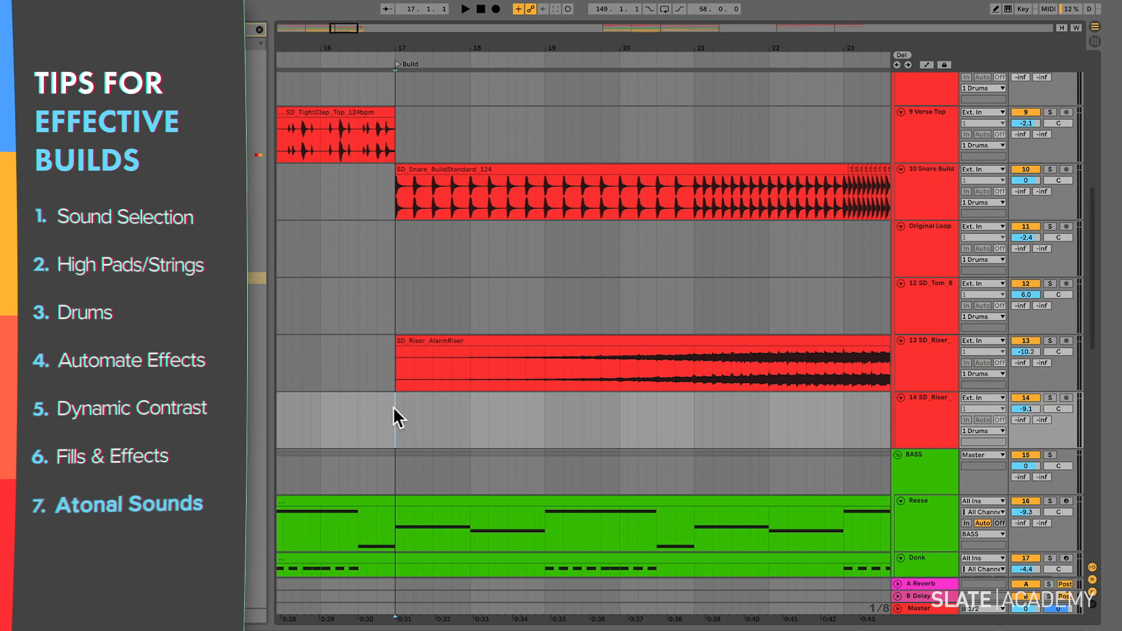
pyautogui.press('-')
pyautogui.press('-')
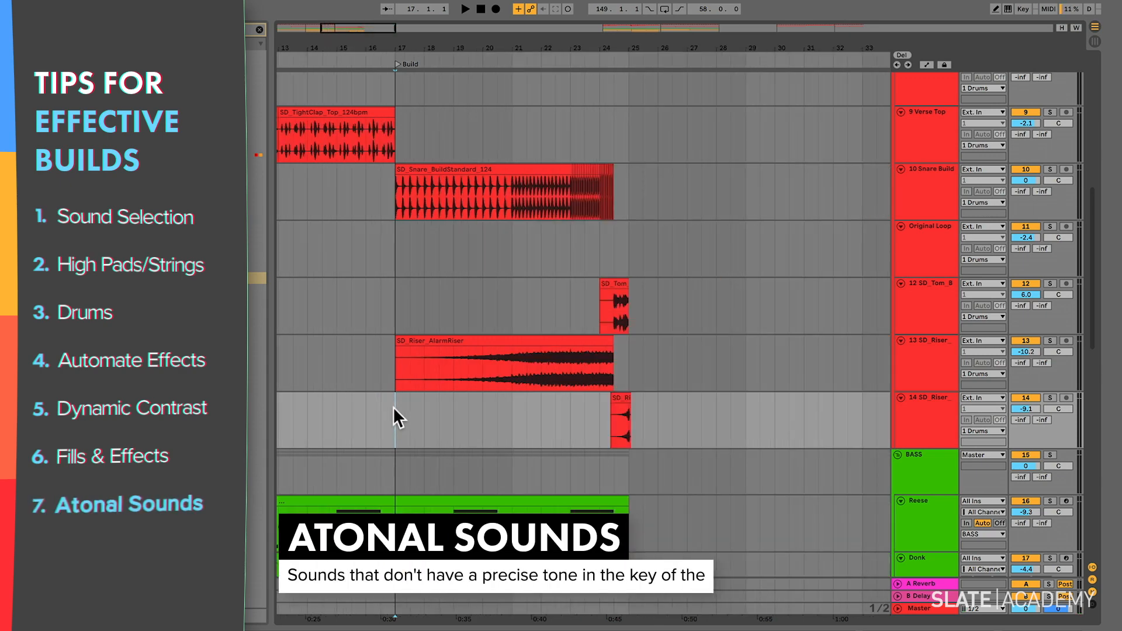
pyautogui.scroll(-2, 392, 407)
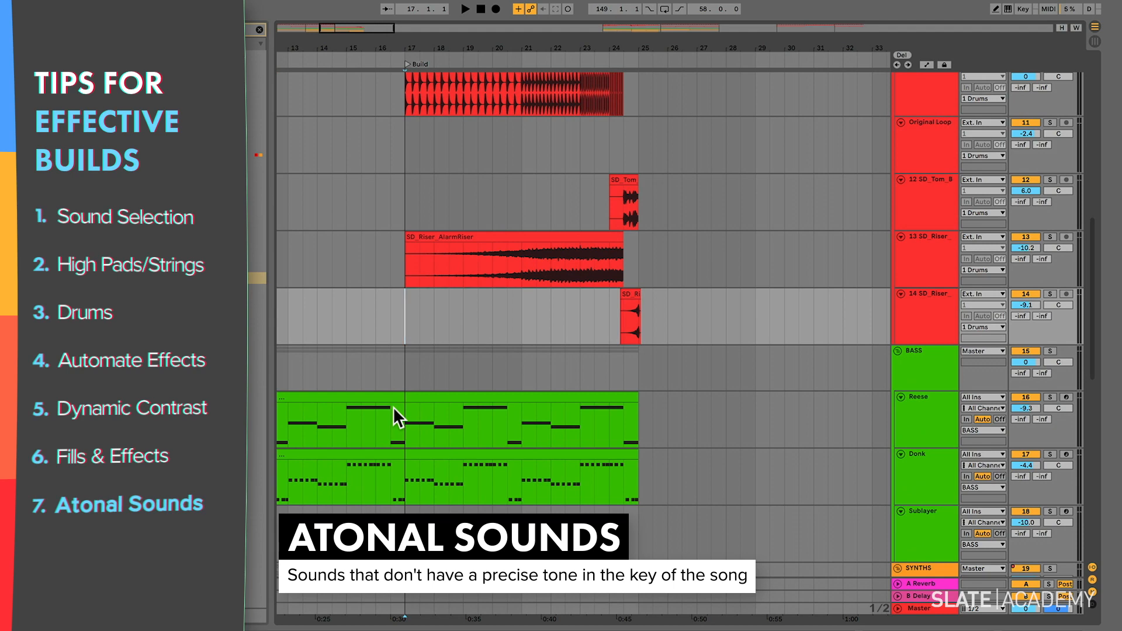
pyautogui.scroll(-5, 393, 407)
pyautogui.scroll(-5, 393, 406)
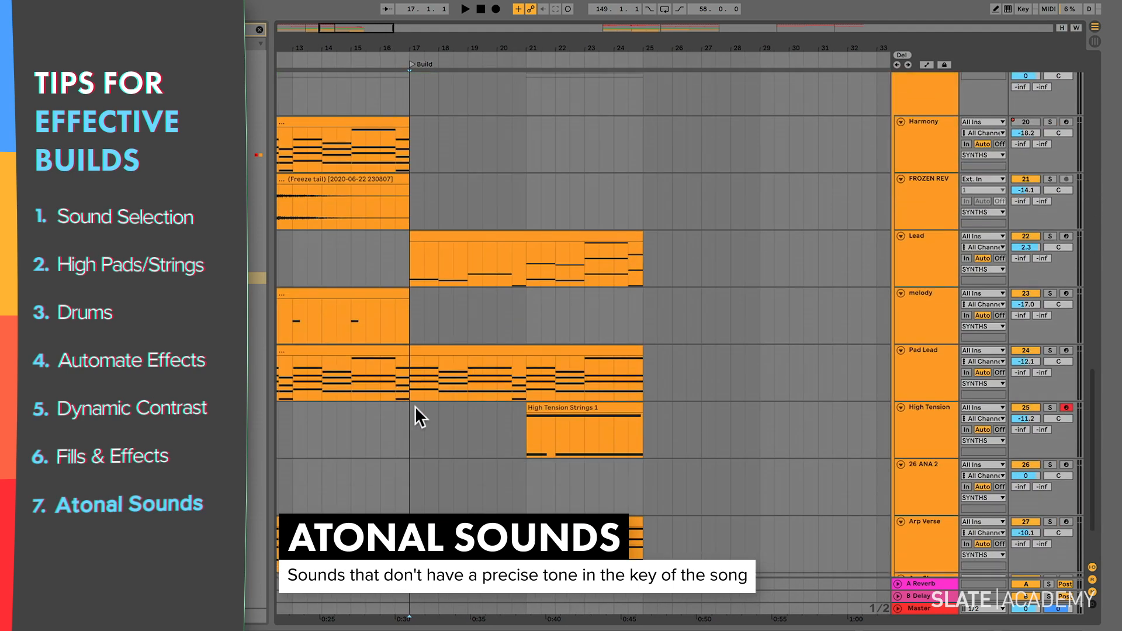
pyautogui.scroll(-2, 921, 314)
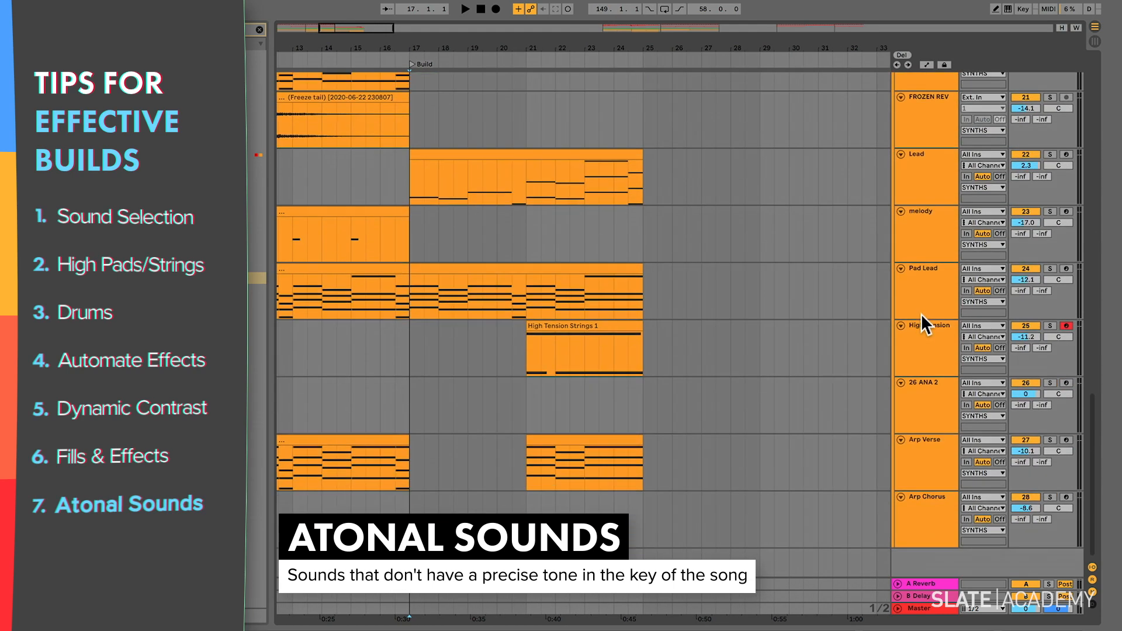
pyautogui.click(927, 397)
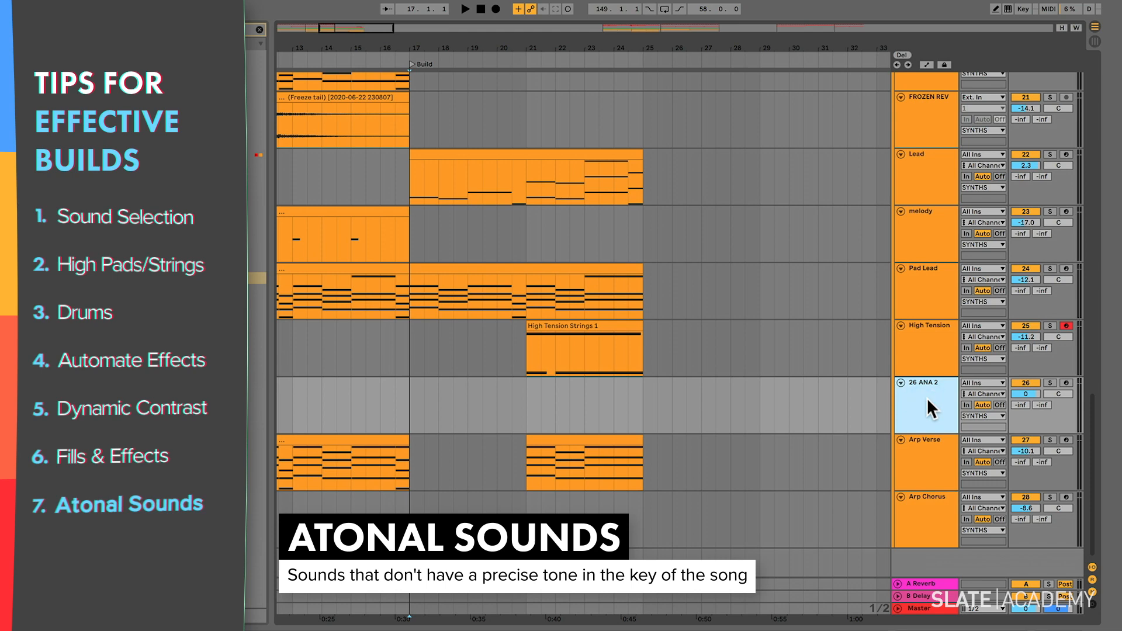
pyautogui.hotkey('ctrl', 'shift', 't')
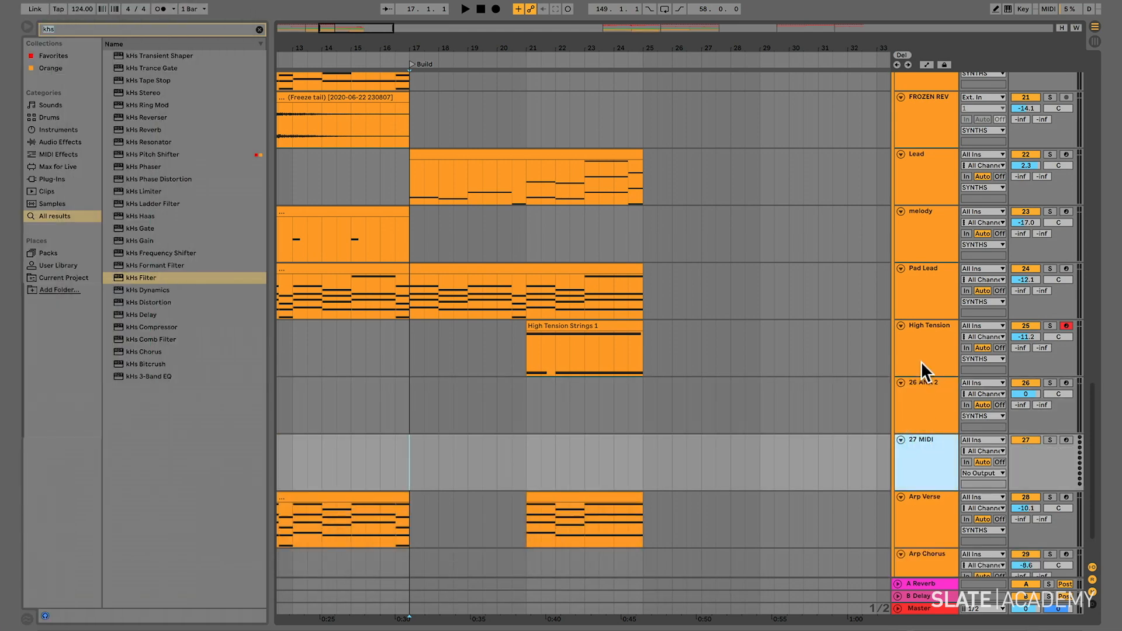
# Open the ANA 2 synth on track 26 and filter its presets to the FX category.
pyautogui.doubleClick(922, 387)
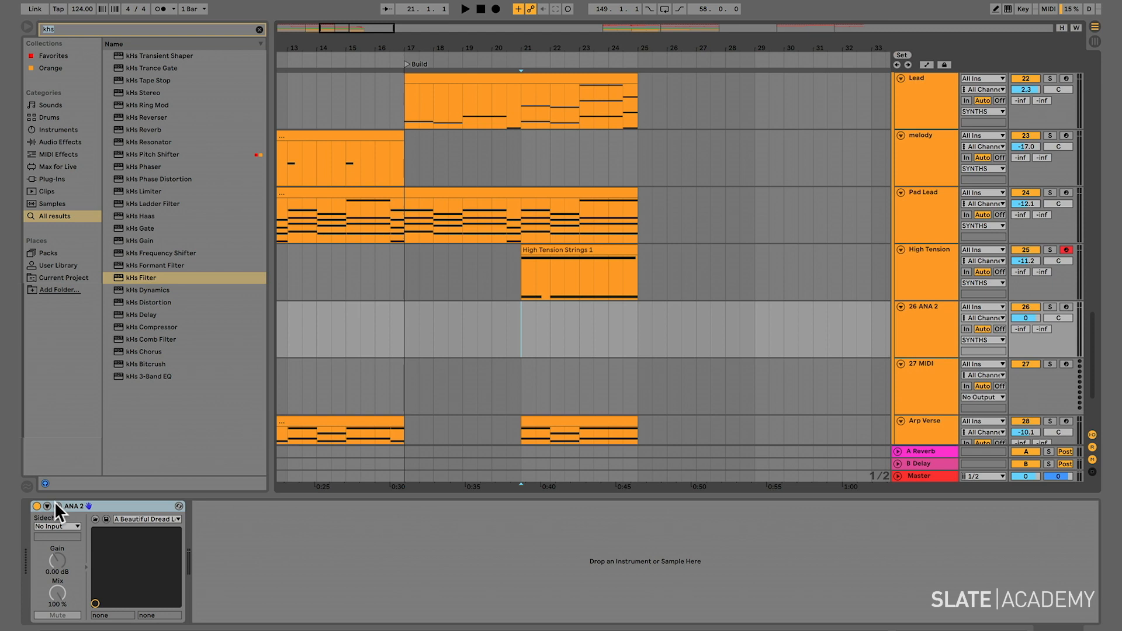
pyautogui.click(56, 504)
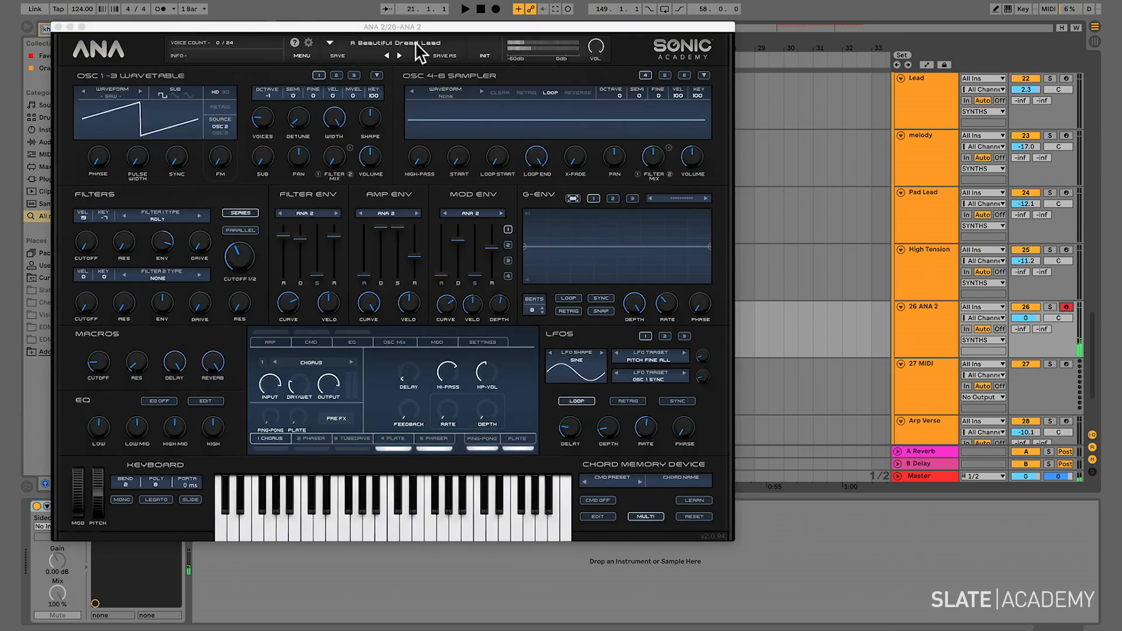
pyautogui.click(413, 43)
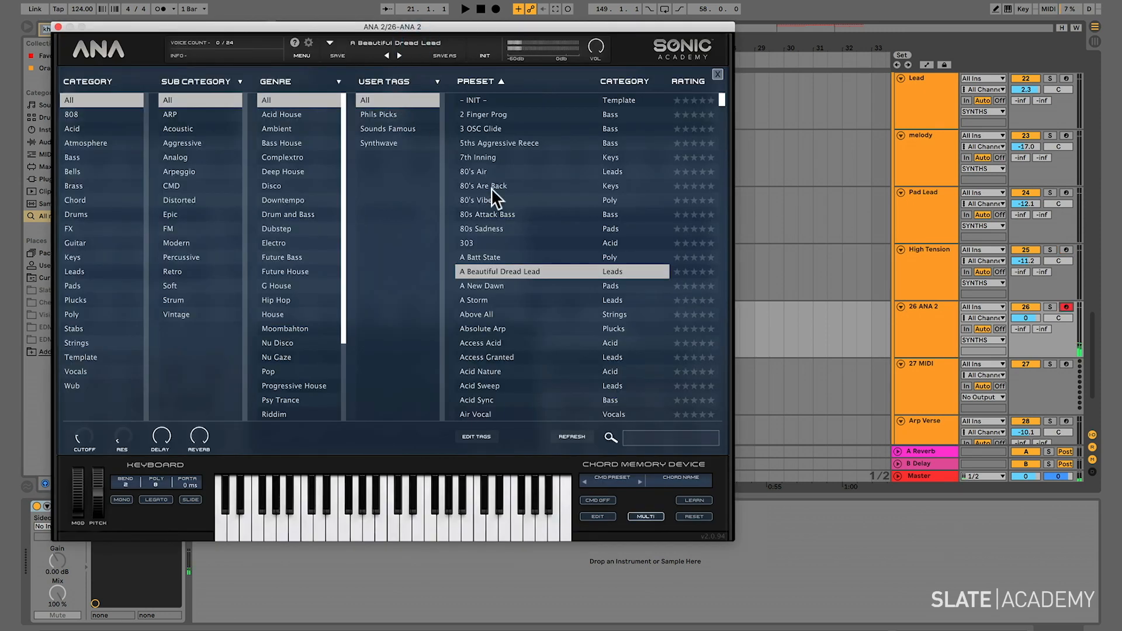
pyautogui.click(101, 228)
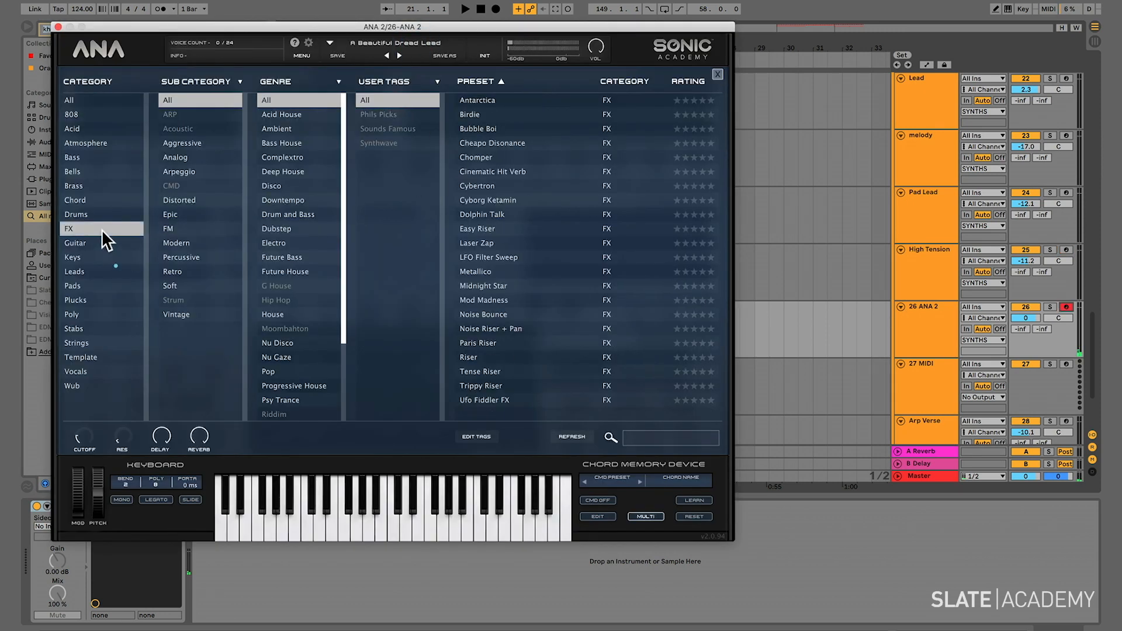
# Audition the Easy Riser and Metallico presets, load Paris Riser, and close the synth window.
pyautogui.click(501, 228)
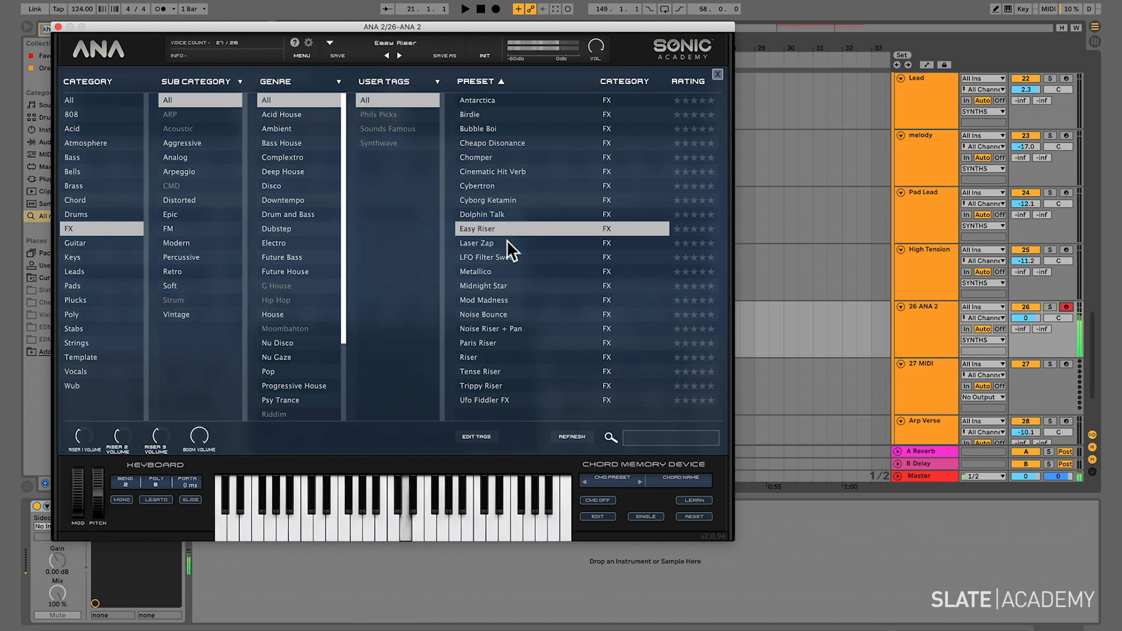
pyautogui.click(507, 267)
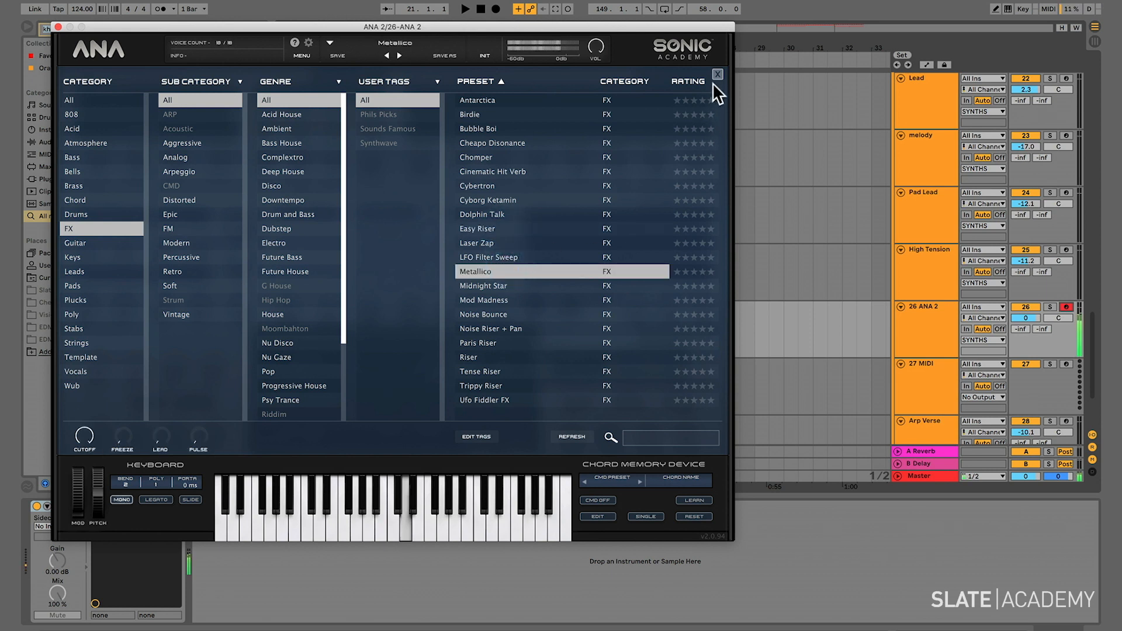
pyautogui.click(537, 343)
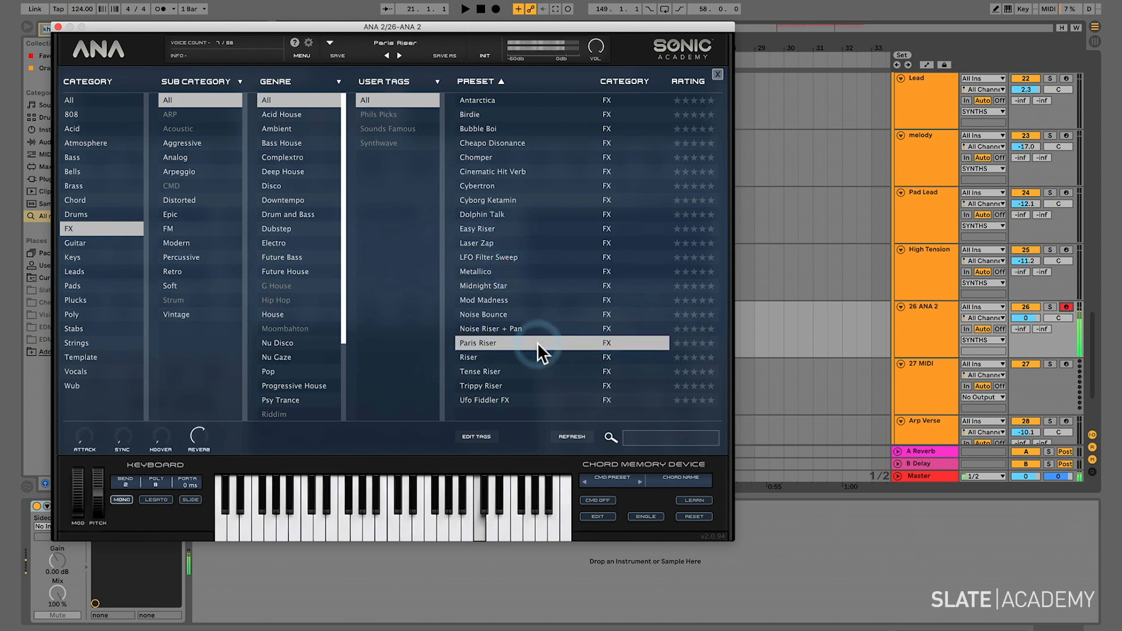
pyautogui.click(717, 75)
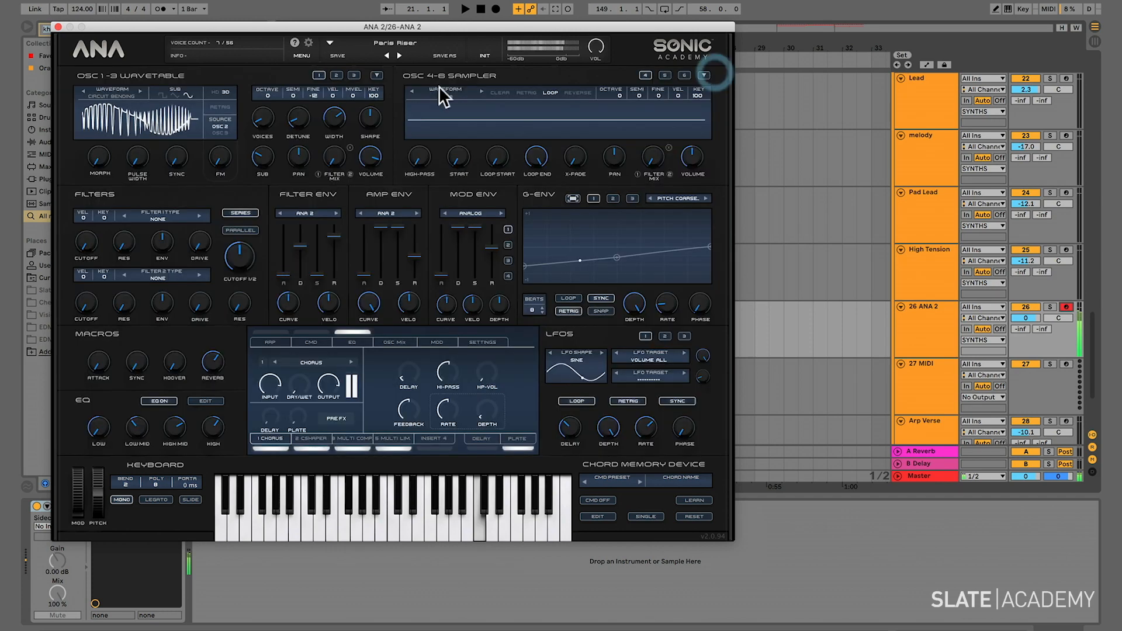
pyautogui.click(58, 27)
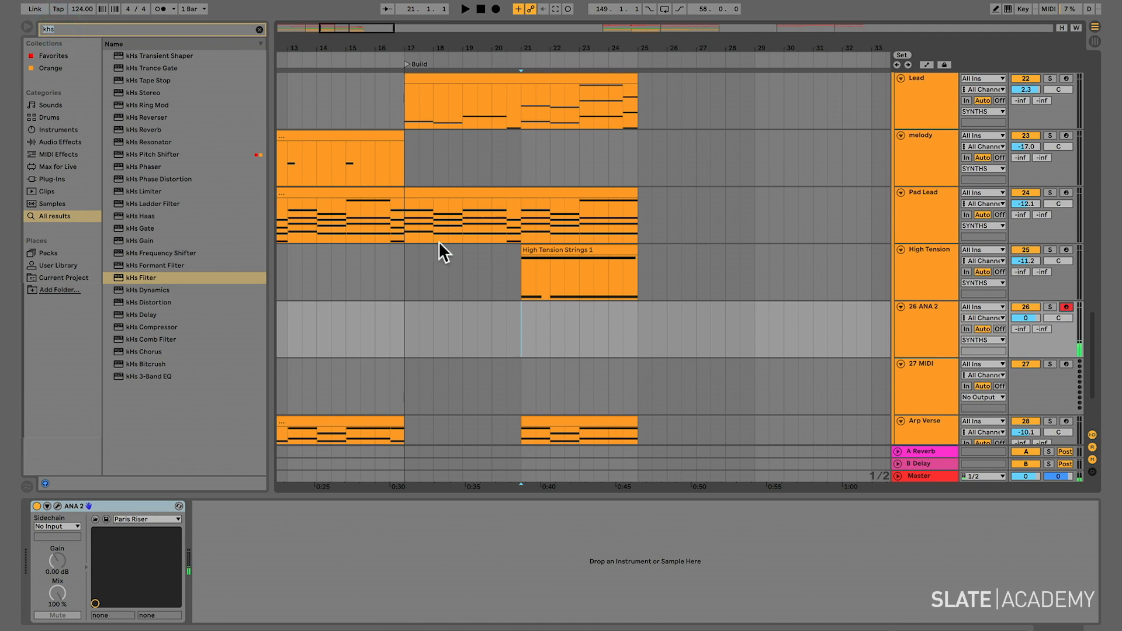
# Record a Paris Riser note on the 26 ANA 2 track during bars 23 and 24 of the build.
pyautogui.press('space')
pyautogui.click(495, 9)
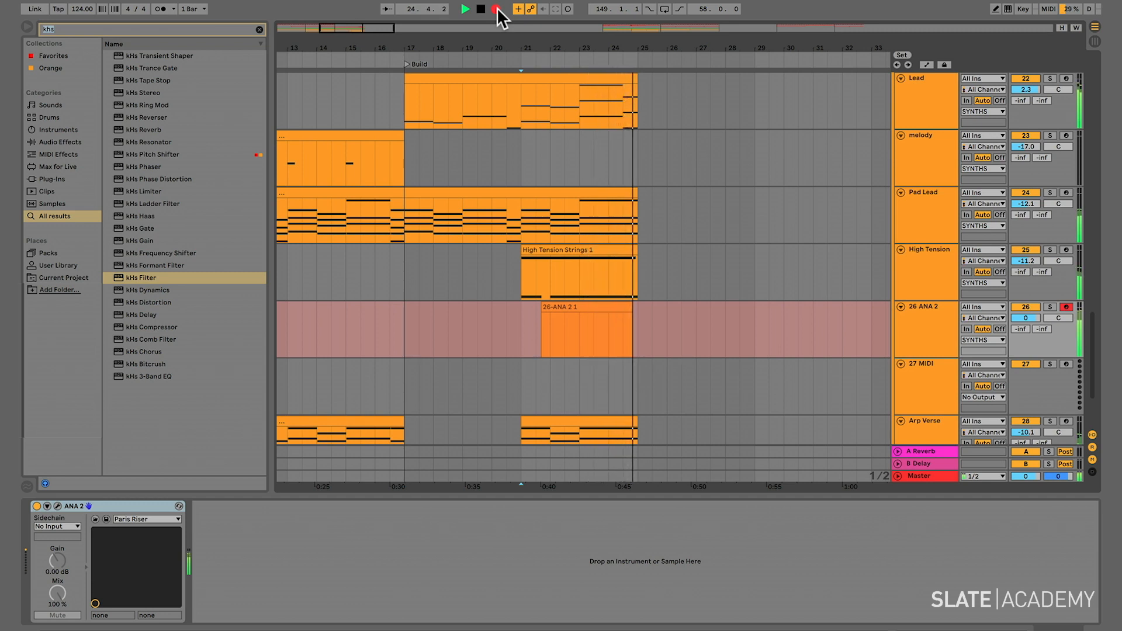
pyautogui.press('space')
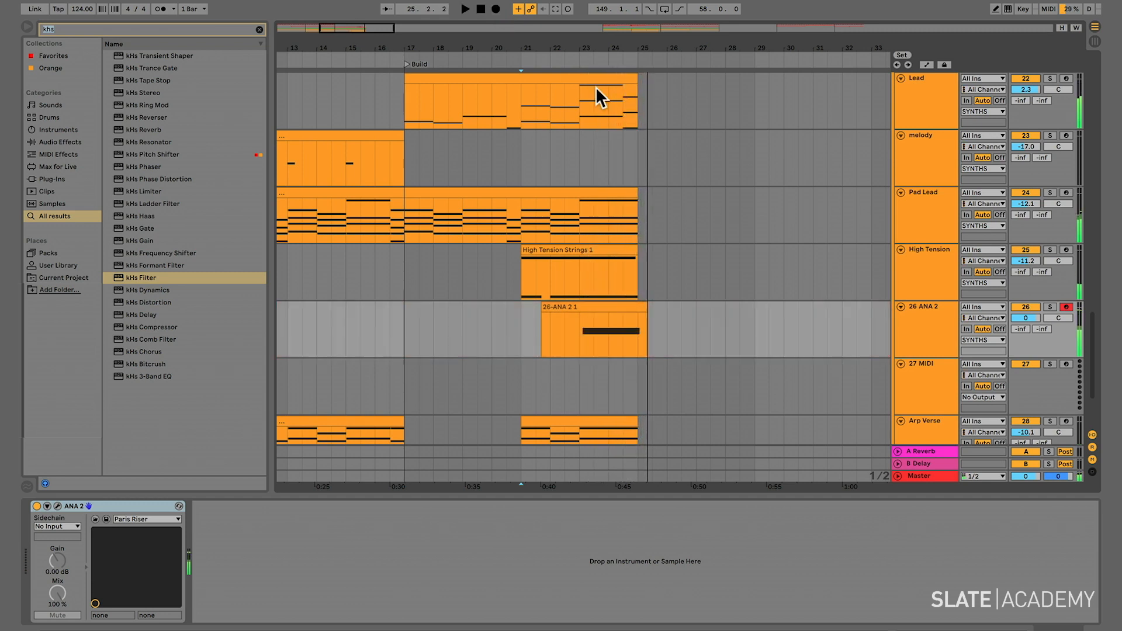
# Align the recorded C4 note's start with bar 23, shorten its end to beat 24.3, and play it in context.
pyautogui.doubleClick(600, 303)
pyautogui.moveTo(591, 310); pyautogui.dragTo(575, 310)
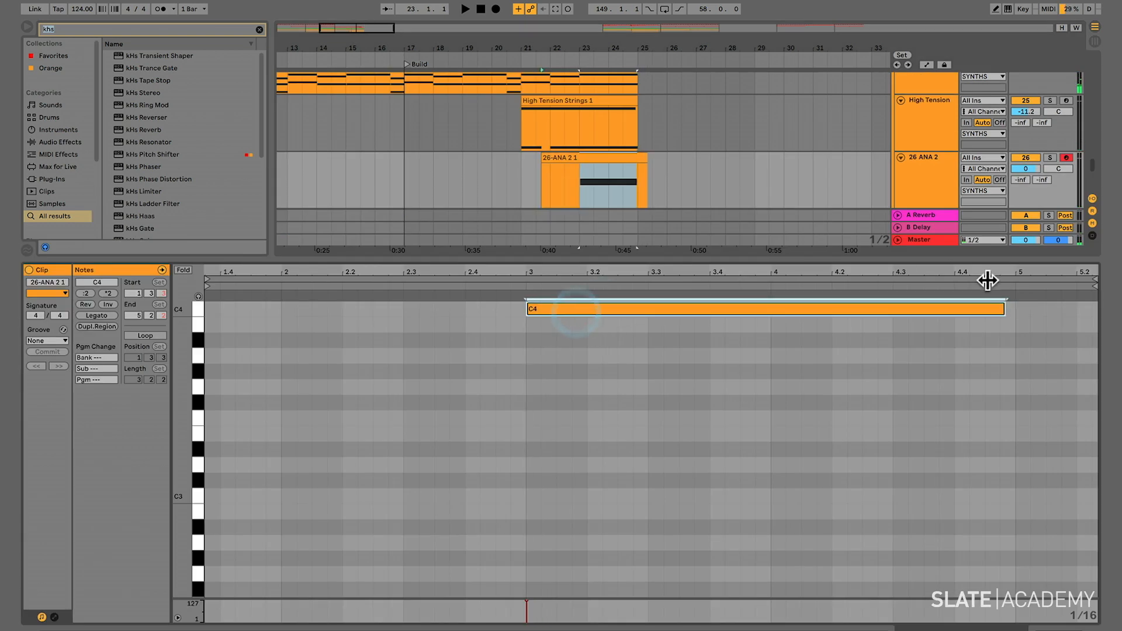
pyautogui.moveTo(1004, 310); pyautogui.dragTo(953, 310)
pyautogui.press('space')
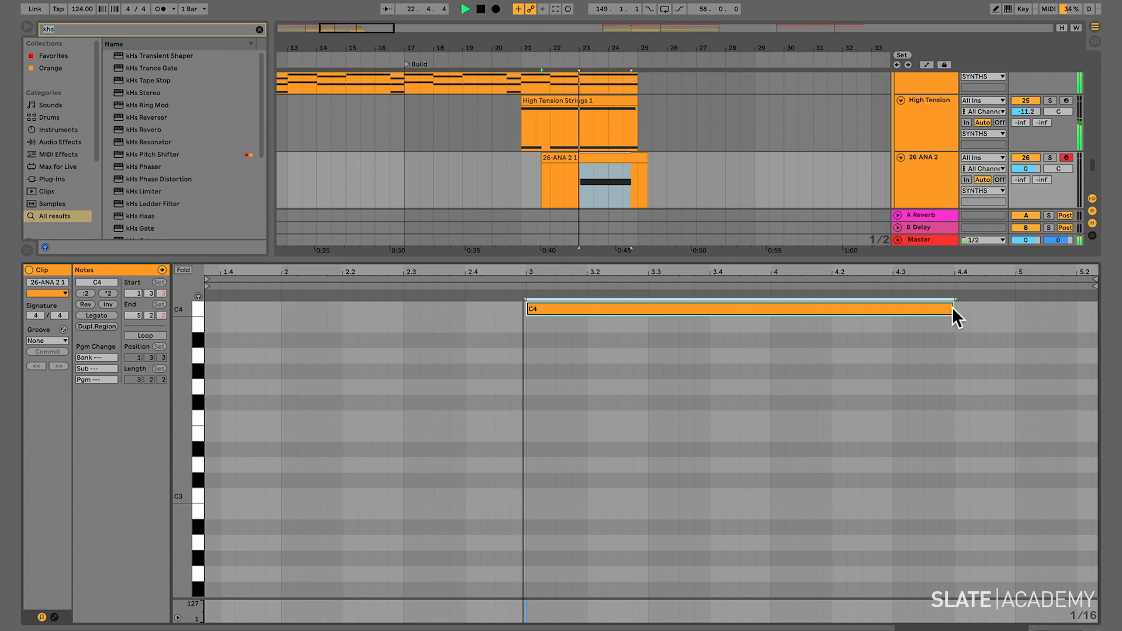
pyautogui.moveTo(951, 308); pyautogui.dragTo(892, 308)
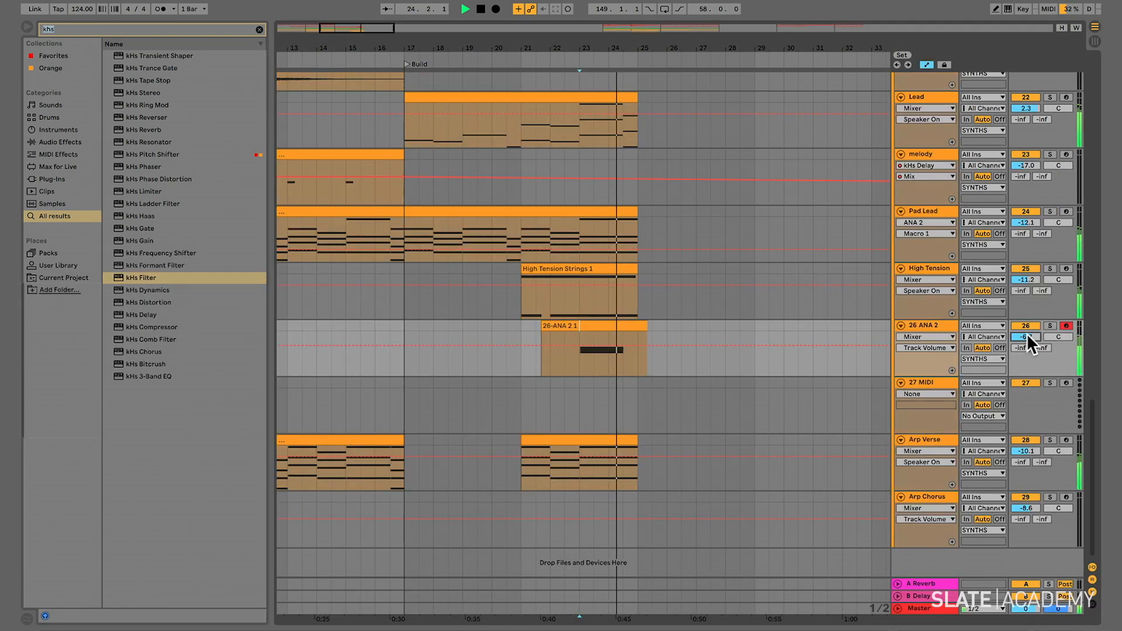
# Automate the 26 ANA 2 track volume with a curved fade-in from -36.0 dB at bar 23 to -6.7 dB at beat 24.3.
pyautogui.click(622, 345)
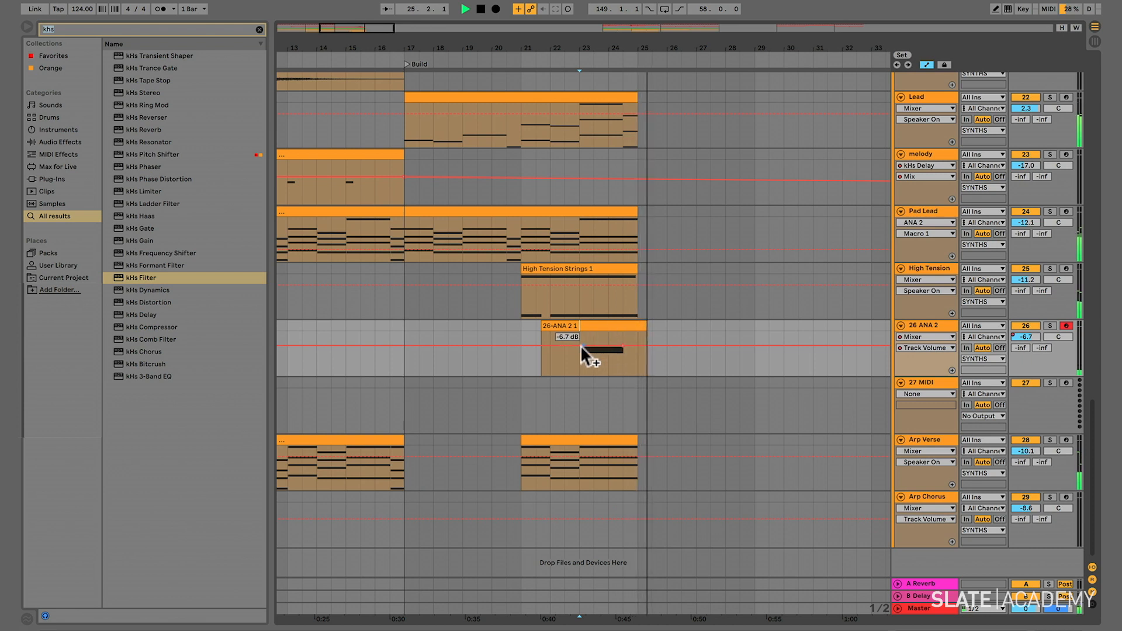
pyautogui.moveTo(580, 346); pyautogui.dragTo(579, 366)
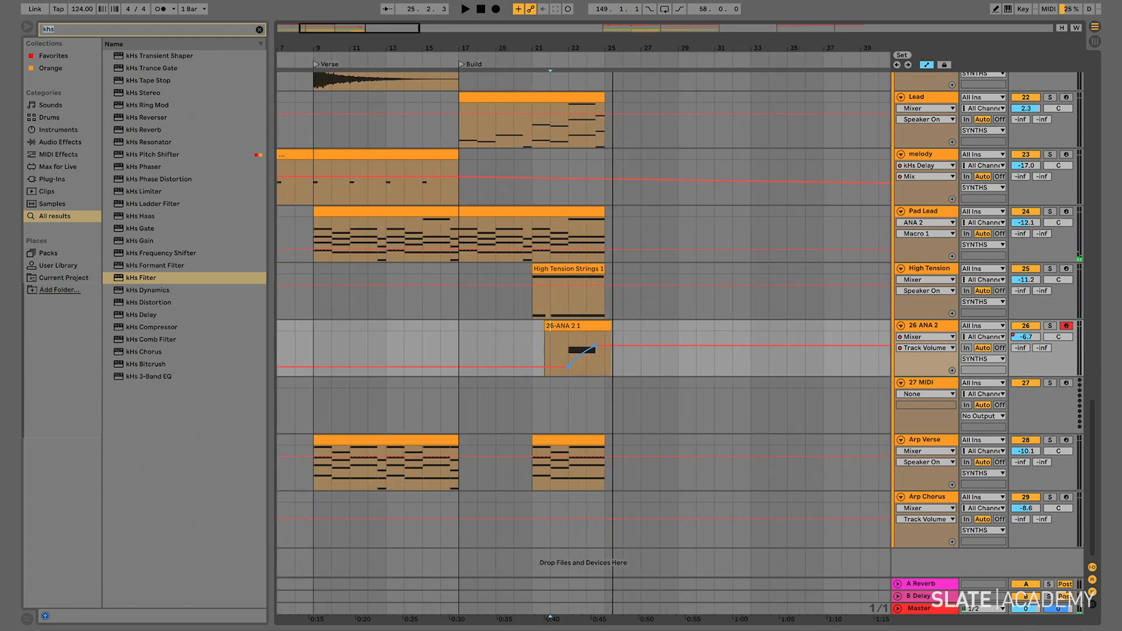
pyautogui.moveTo(580, 353); pyautogui.dragTo(579, 348)
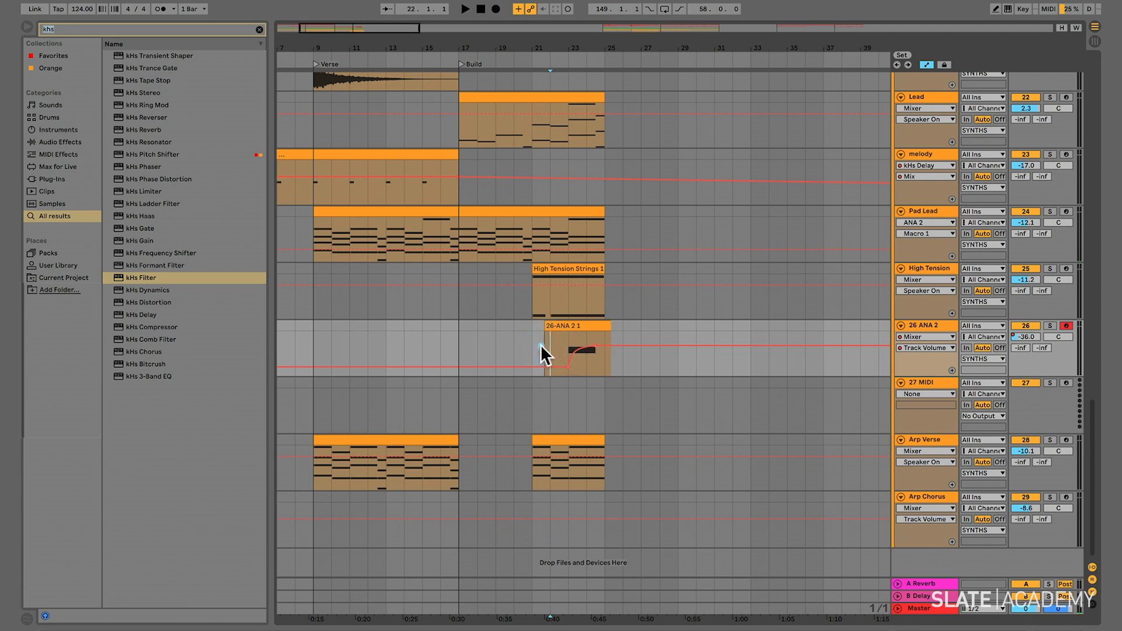
# Raise the end level of the 26 ANA 2 volume fade-in to -1.0 dB and compare playback with the track muted and unmuted.
pyautogui.moveTo(595, 346); pyautogui.dragTo(595, 339)
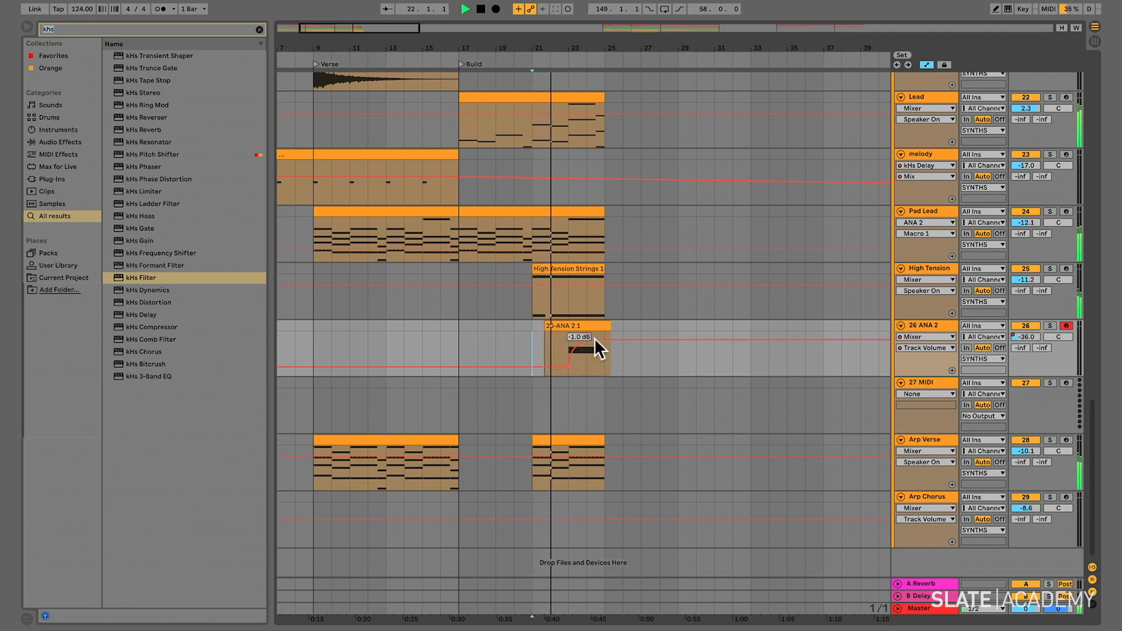
pyautogui.click(1028, 323)
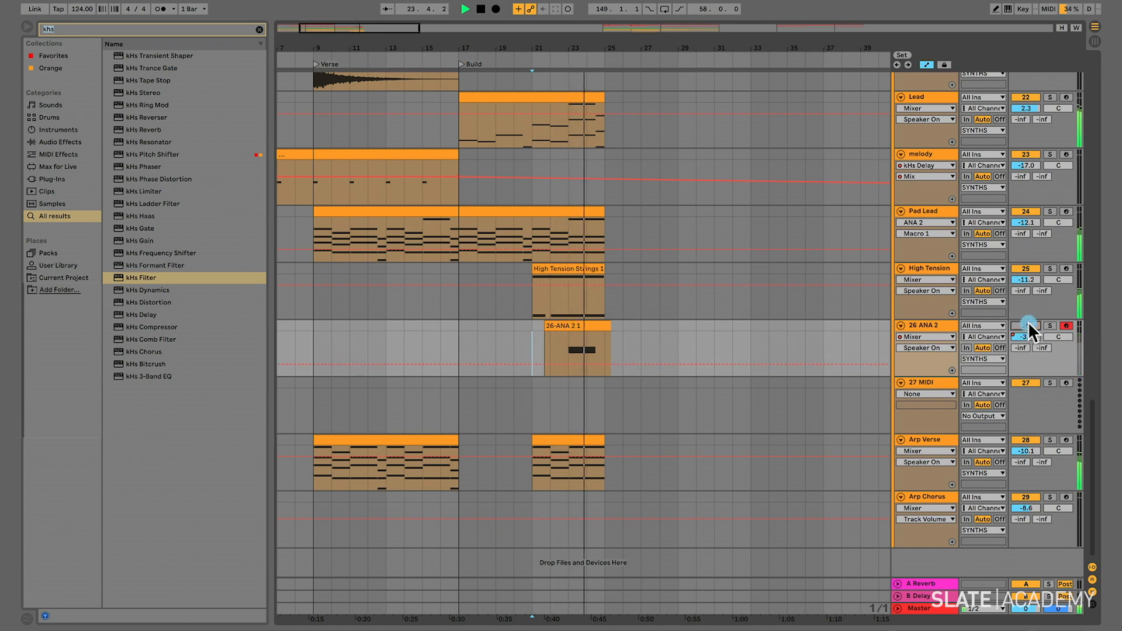
pyautogui.click(1028, 324)
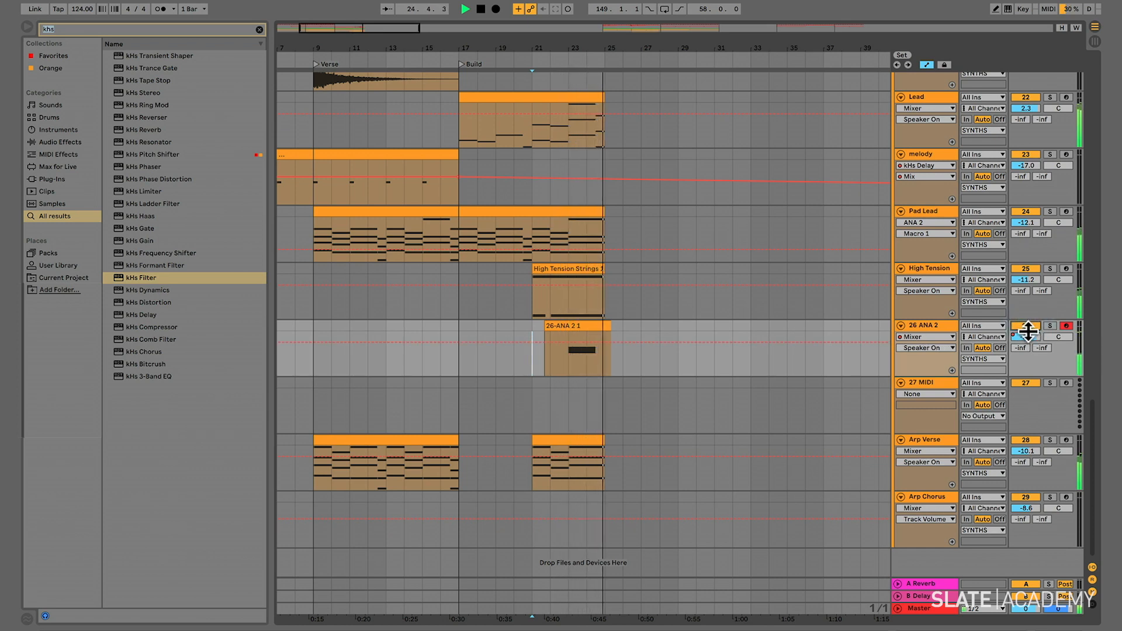
# Stop playback, slightly lower the end level of the 26 ANA 2 volume fade-in, and hide the automation.
pyautogui.press('space')
pyautogui.click(1028, 335)
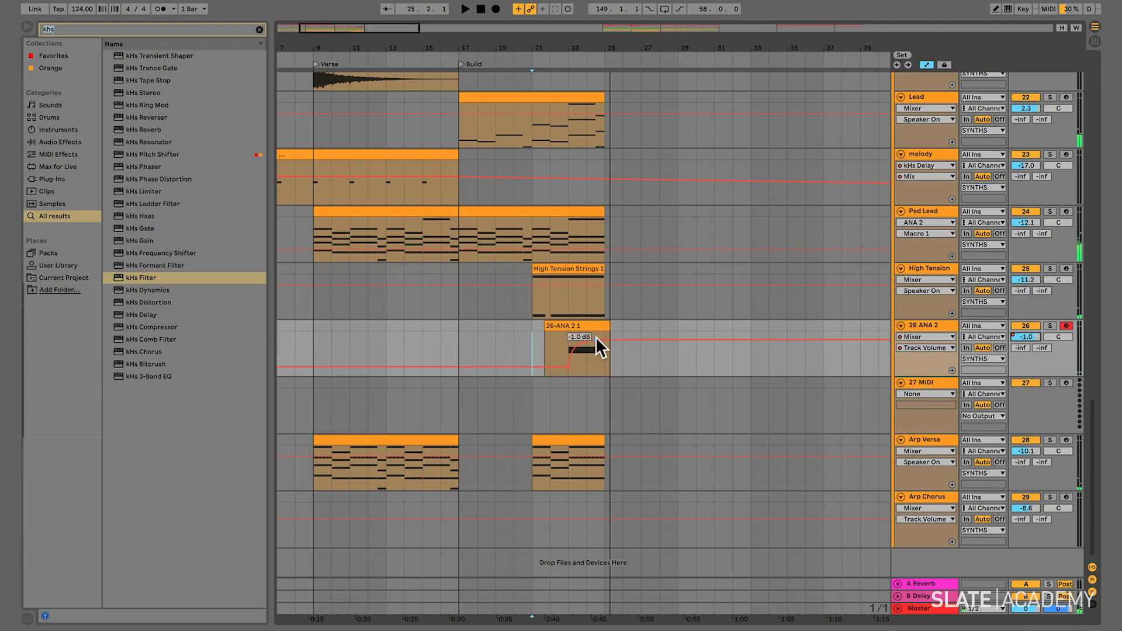
pyautogui.moveTo(596, 339); pyautogui.dragTo(596, 343)
pyautogui.press('a')
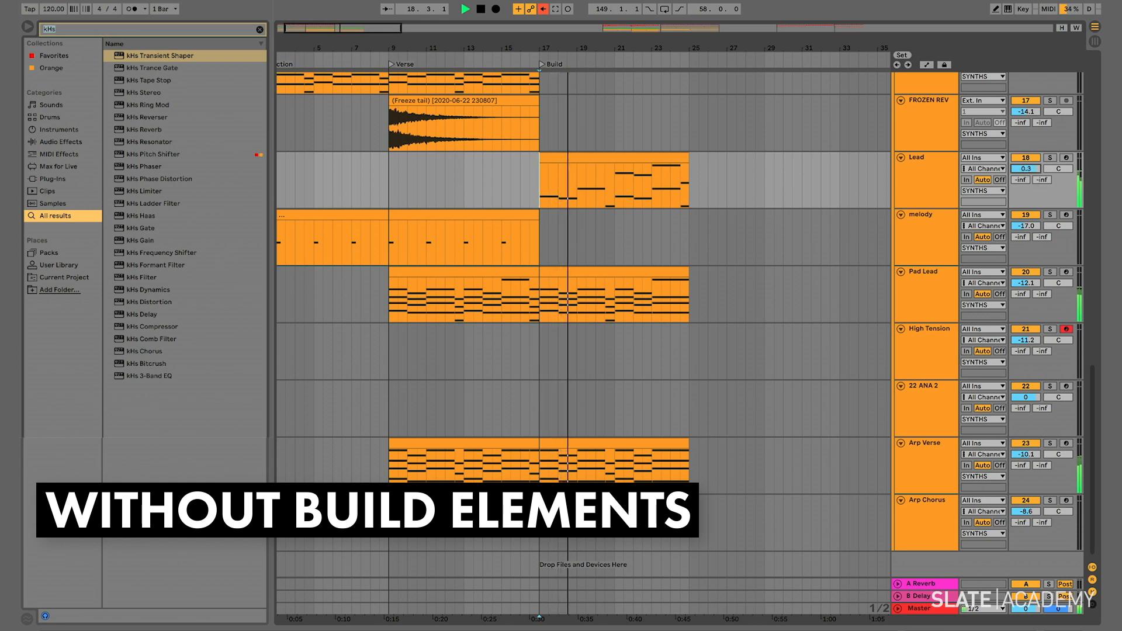
# Set the Lead track volume to 2.3 dB and audition the build without its added elements, comparing the Lead muted and unmuted.
pyautogui.moveTo(1027, 166); pyautogui.dragTo(1029, 157)
pyautogui.click(1028, 155)
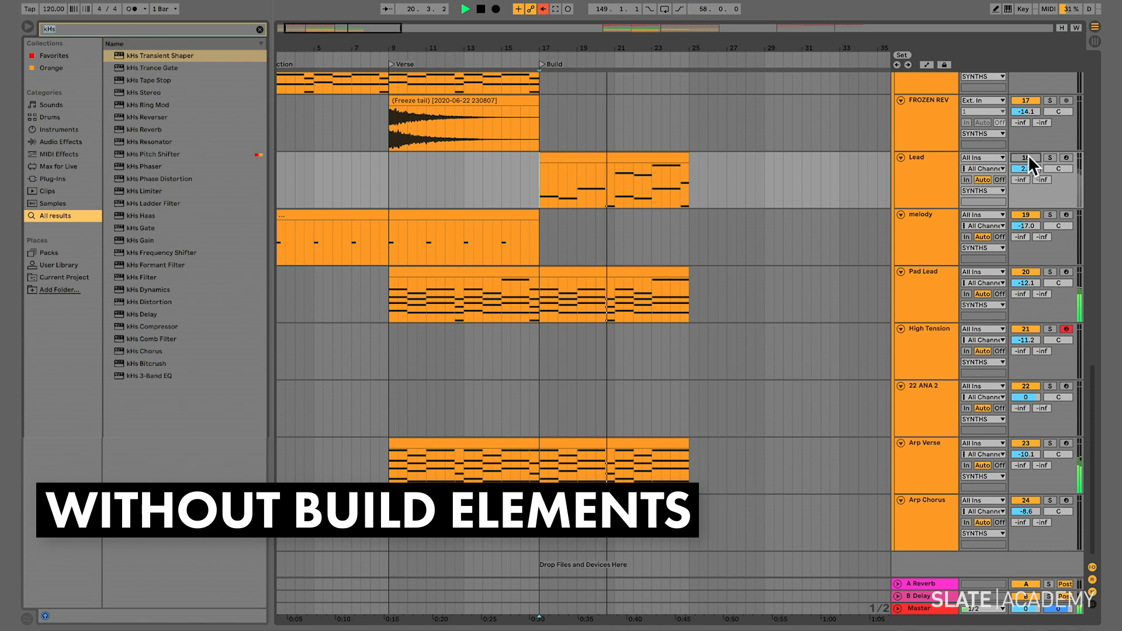
pyautogui.click(1029, 155)
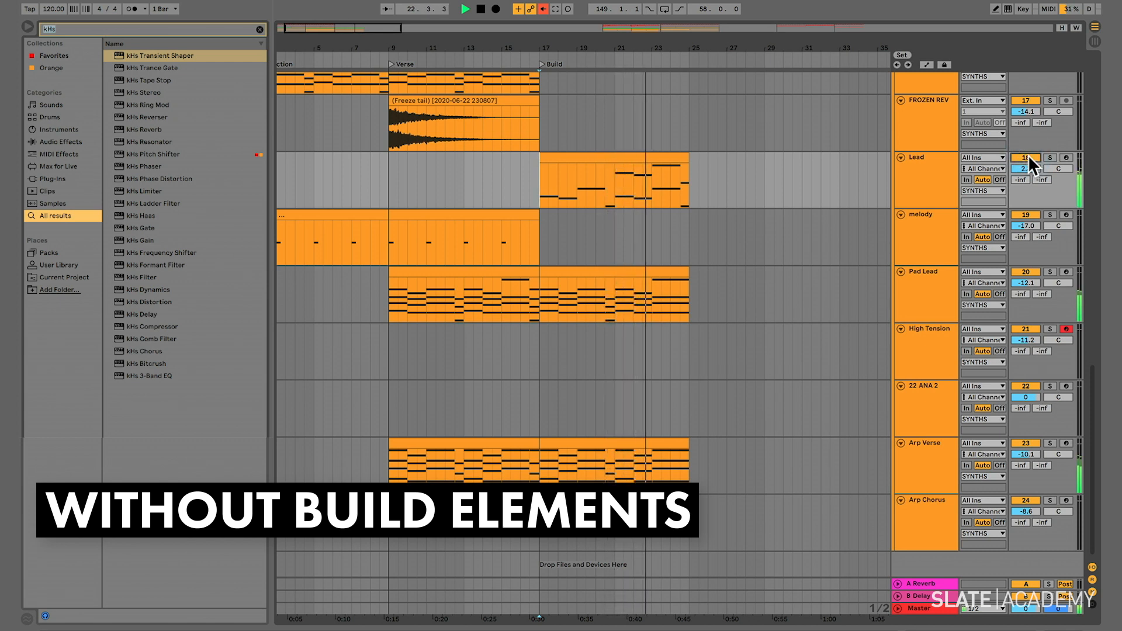
pyautogui.scroll(1, 893, 192)
pyautogui.scroll(3, 893, 192)
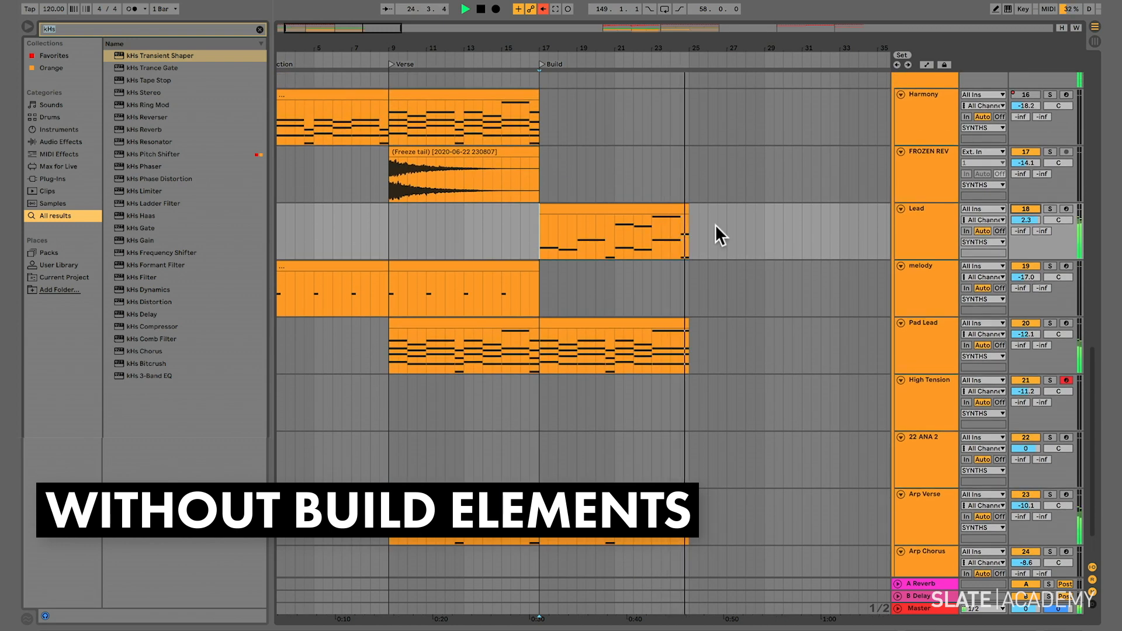
pyautogui.press('space')
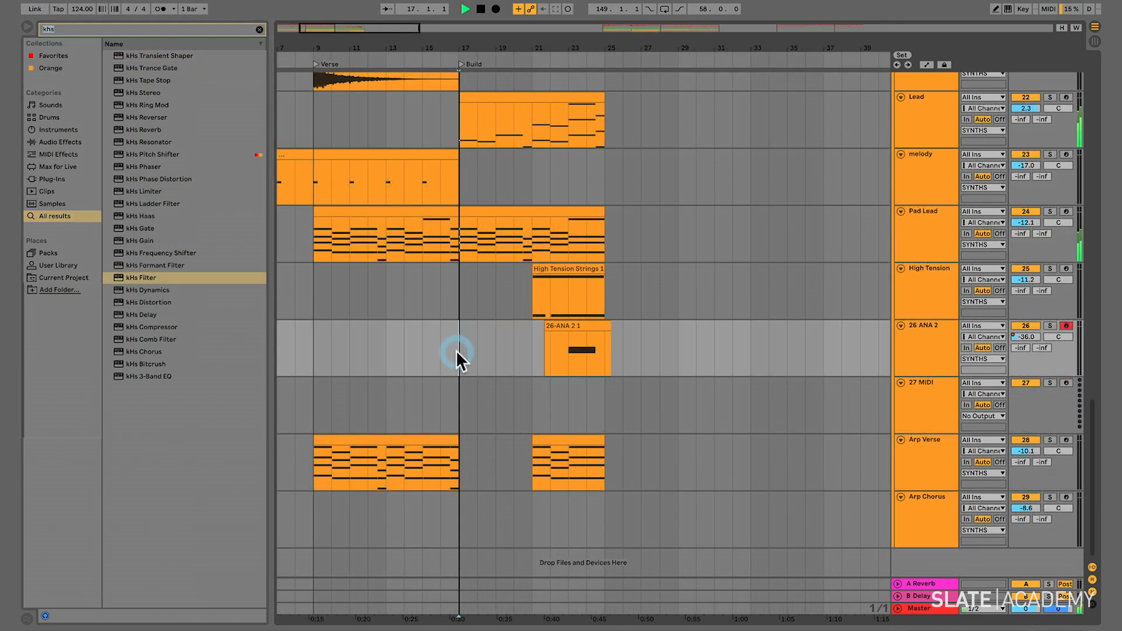